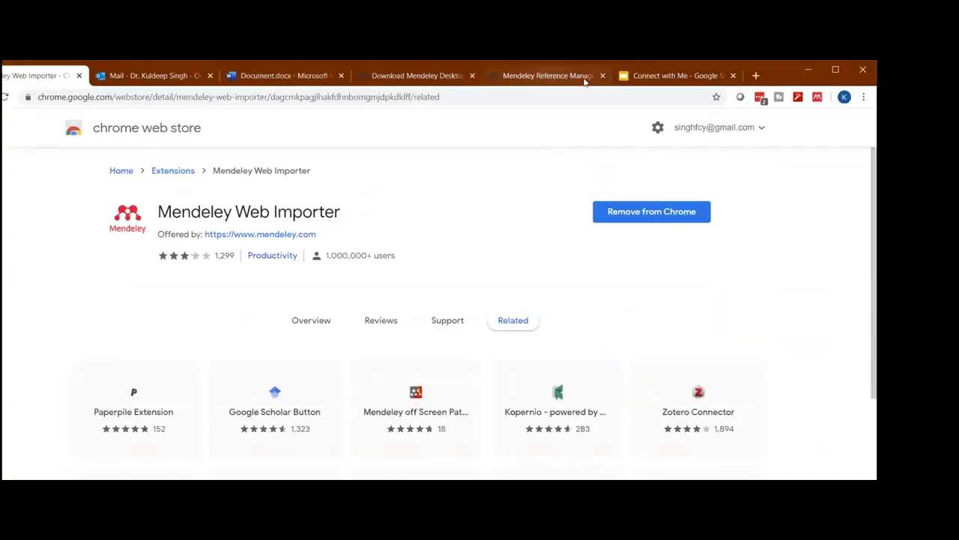
- Open the Mendeley news feed, look through the suggested articles and show the feed's post filter options
{"action": "left_click", "coordinate": [585, 79]}
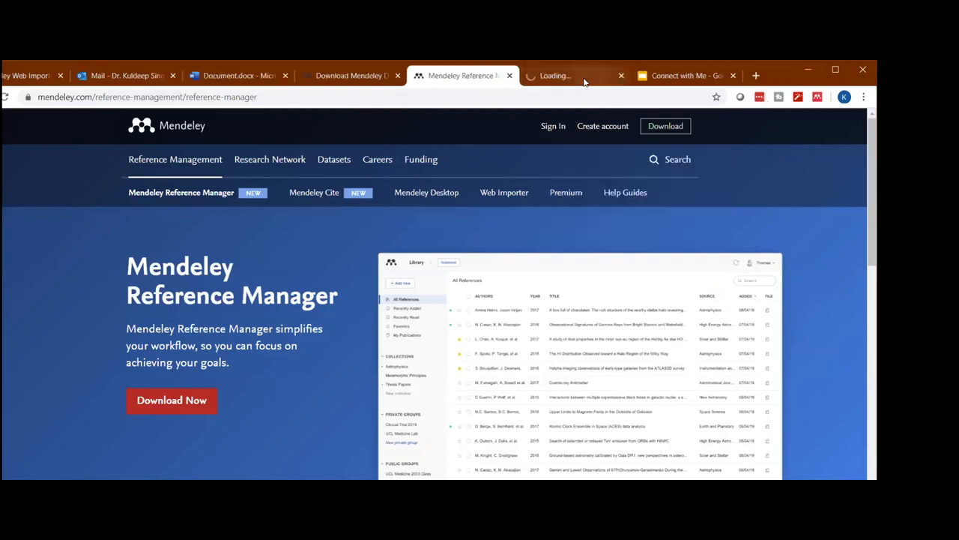
{"action": "left_click", "coordinate": [586, 82]}
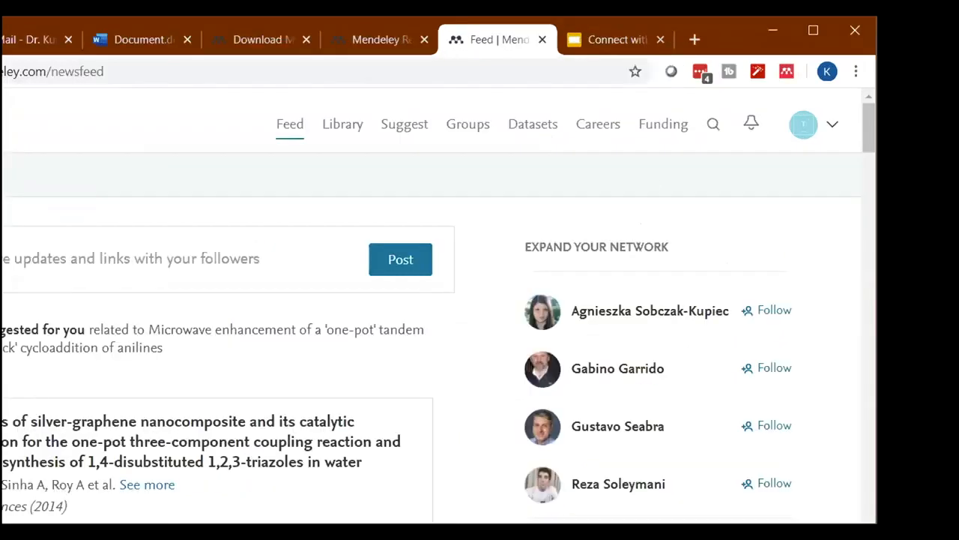
{"action": "scroll", "coordinate": [547, 264], "scroll_direction": "down", "scroll_amount": 1}
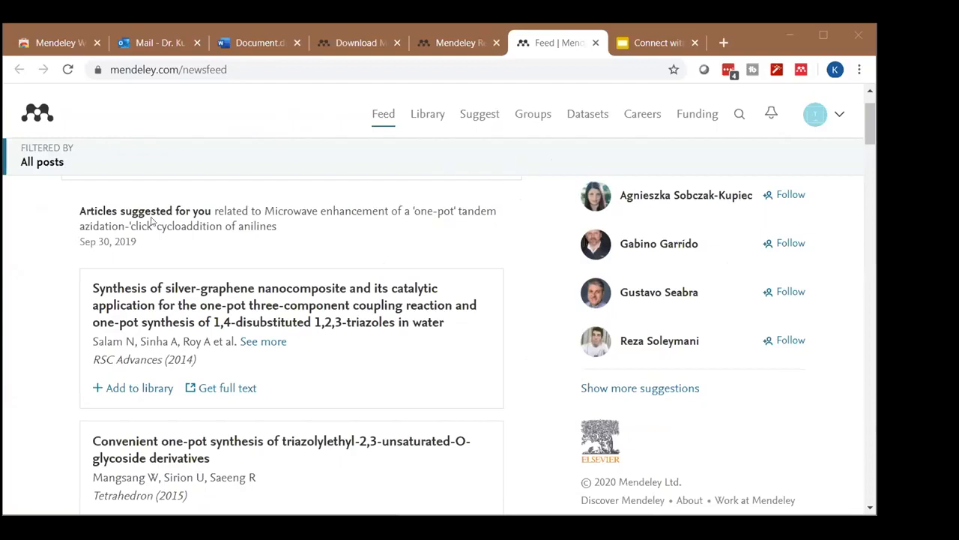
{"action": "left_click", "coordinate": [137, 294]}
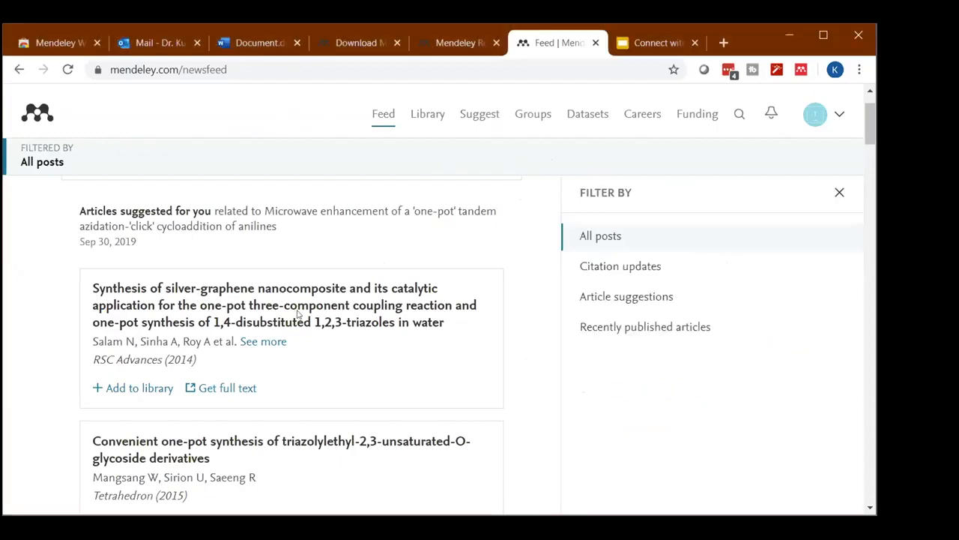
{"action": "scroll", "coordinate": [295, 328], "scroll_direction": "up", "scroll_amount": 1}
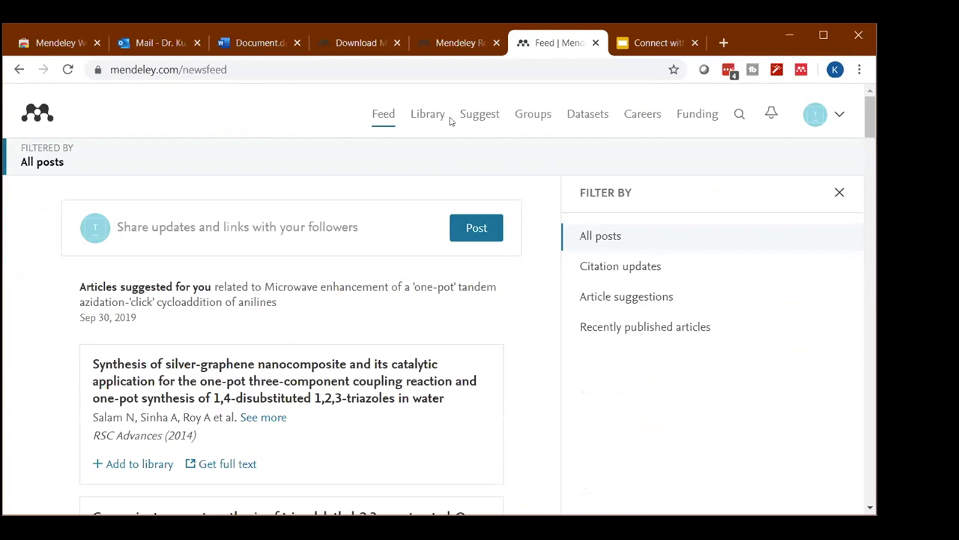
- Open the Mendeley Library and dismiss the welcome dialog and the Add and Create tour tip
{"action": "left_click", "coordinate": [417, 115]}
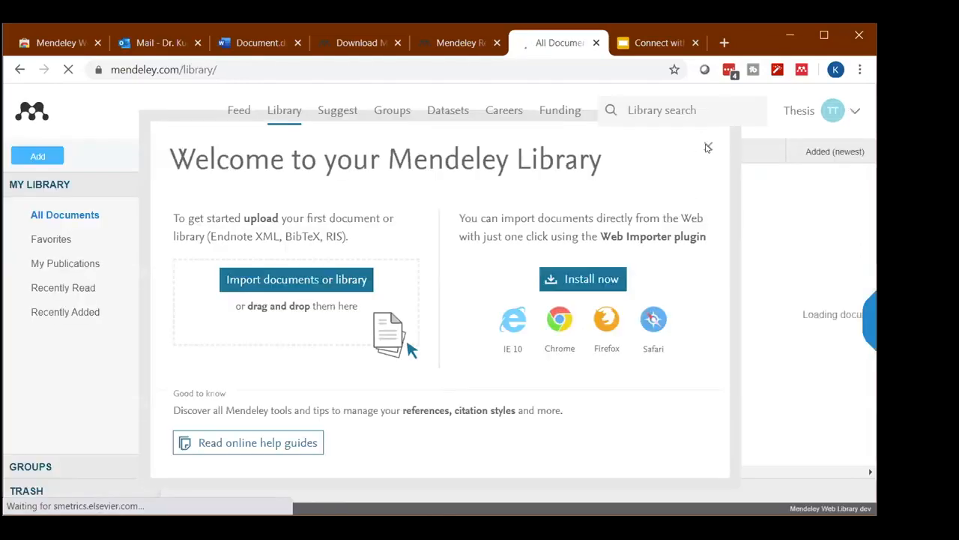
{"action": "left_click", "coordinate": [708, 147]}
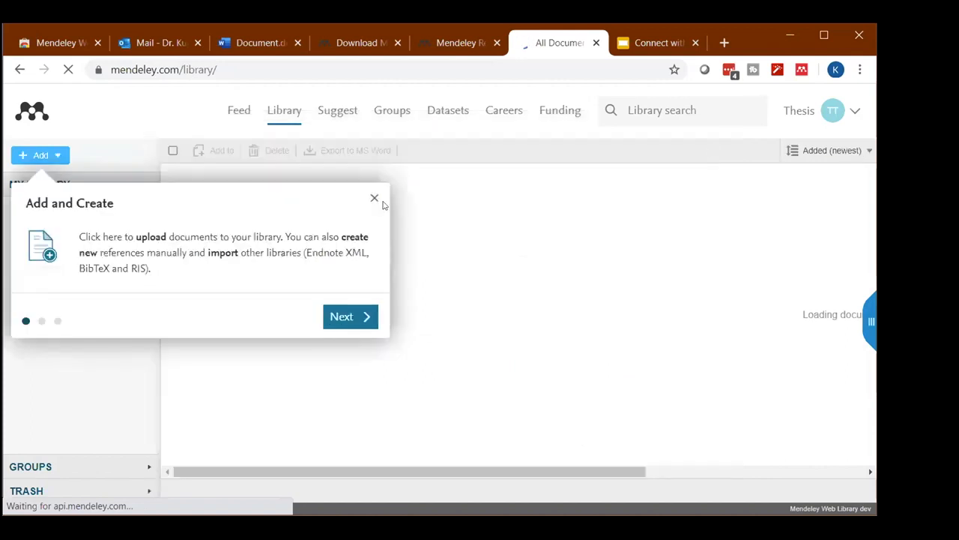
{"action": "left_click", "coordinate": [376, 202]}
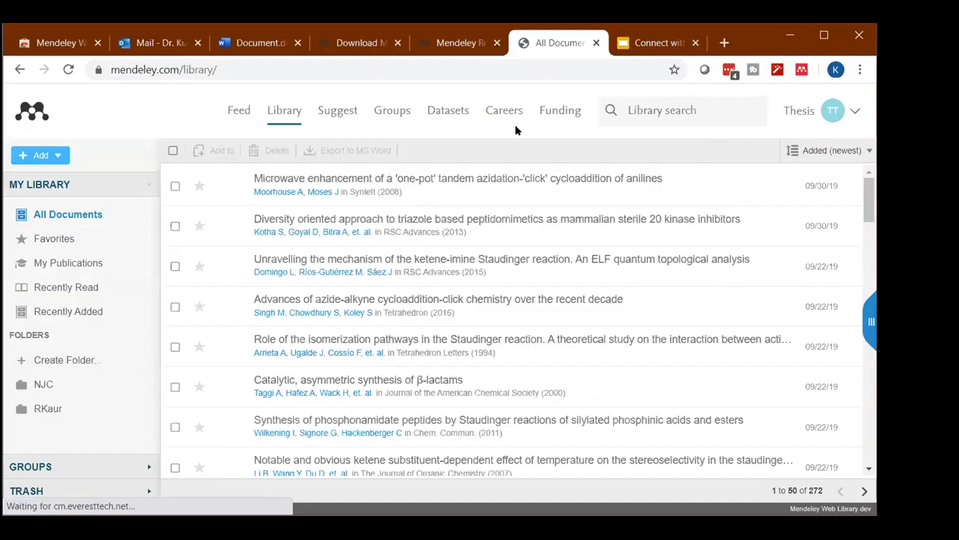
- Open the Thesis account's own profile page and examine its About, Research interests, Other profiles and Groups sections
{"action": "left_click", "coordinate": [854, 117]}
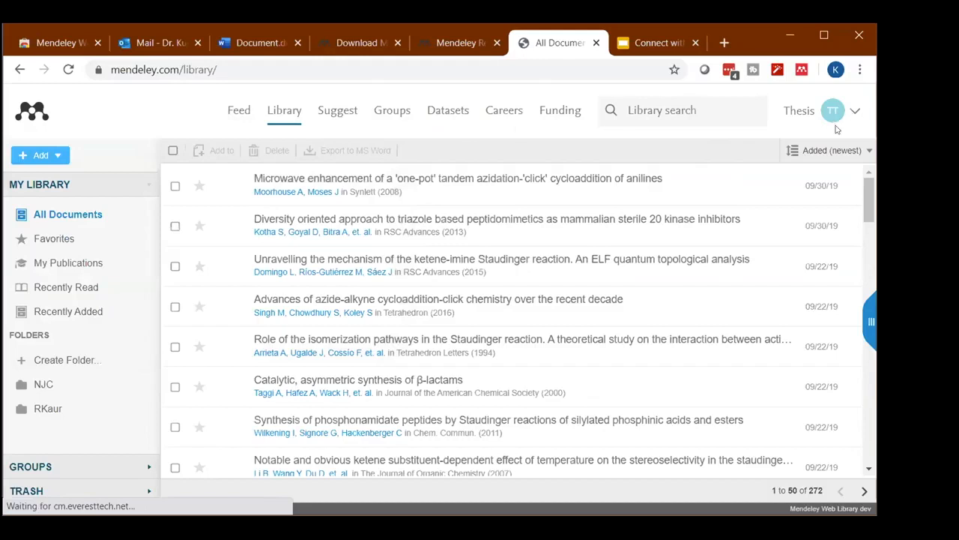
{"action": "left_click", "coordinate": [772, 153]}
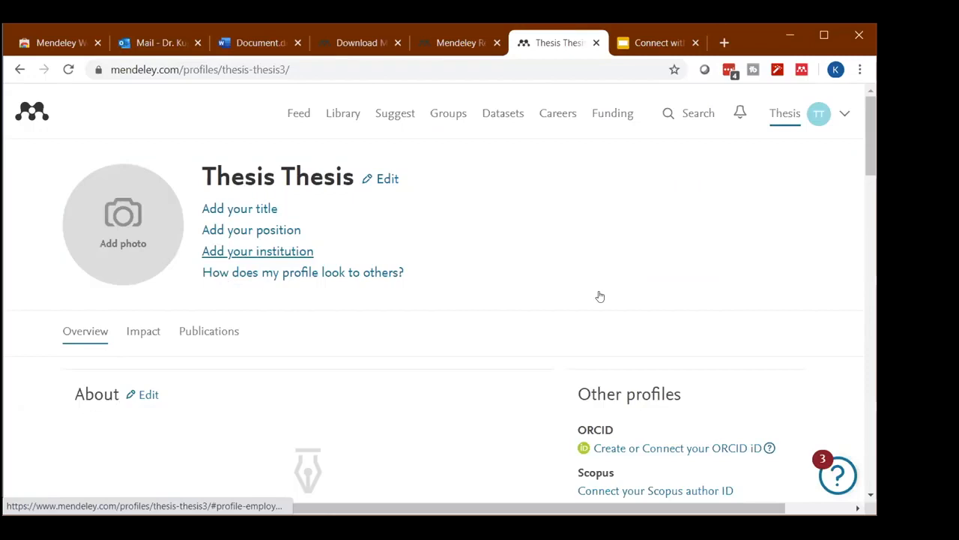
{"action": "scroll", "coordinate": [599, 296], "scroll_direction": "down", "scroll_amount": 2}
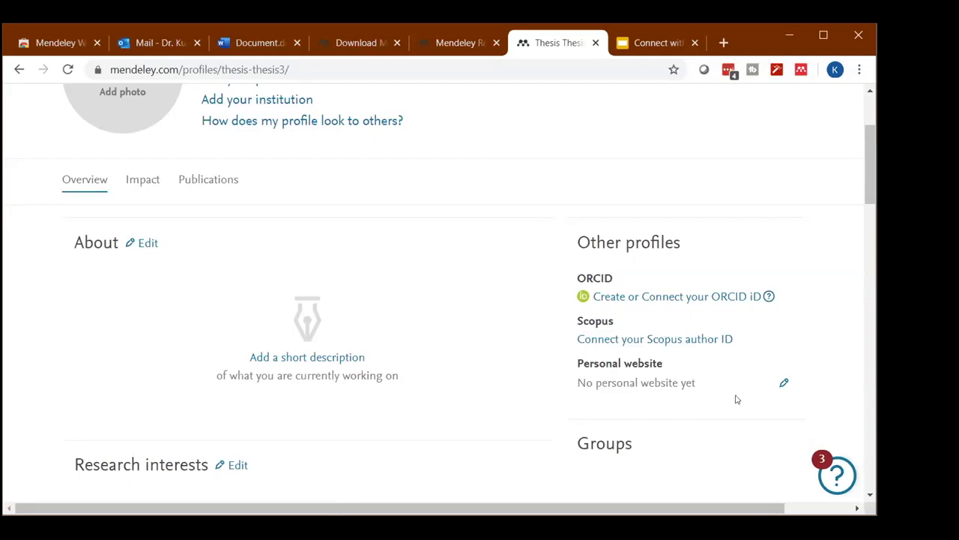
{"action": "scroll", "coordinate": [702, 360], "scroll_direction": "down", "scroll_amount": 4}
{"action": "scroll", "coordinate": [697, 360], "scroll_direction": "down", "scroll_amount": 3}
{"action": "scroll", "coordinate": [554, 381], "scroll_direction": "up", "scroll_amount": 5}
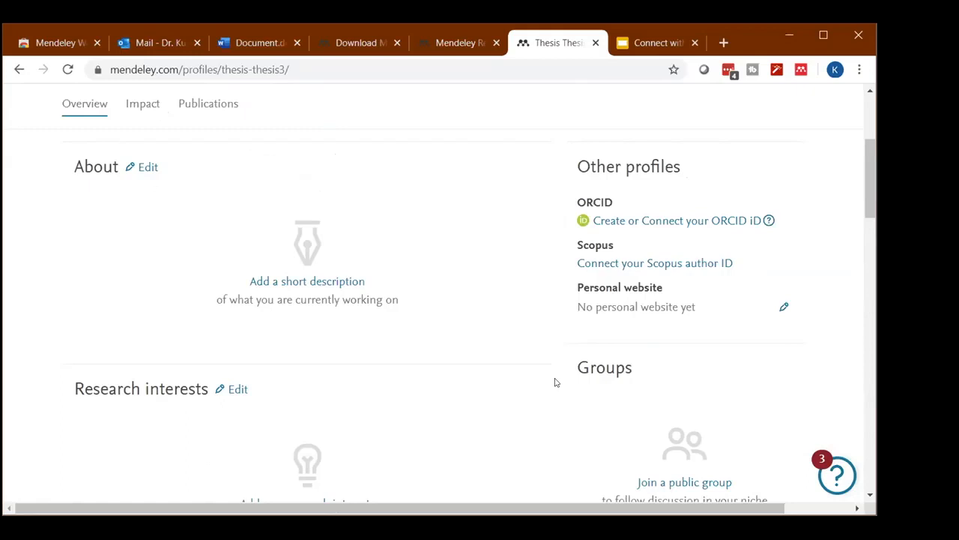
{"action": "scroll", "coordinate": [539, 352], "scroll_direction": "up", "scroll_amount": 1}
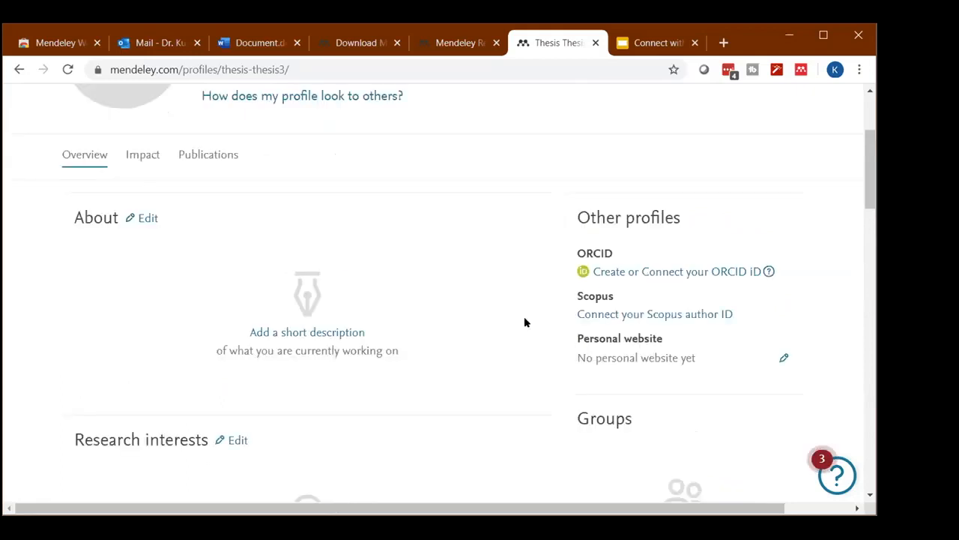
{"action": "scroll", "coordinate": [525, 322], "scroll_direction": "up", "scroll_amount": 3}
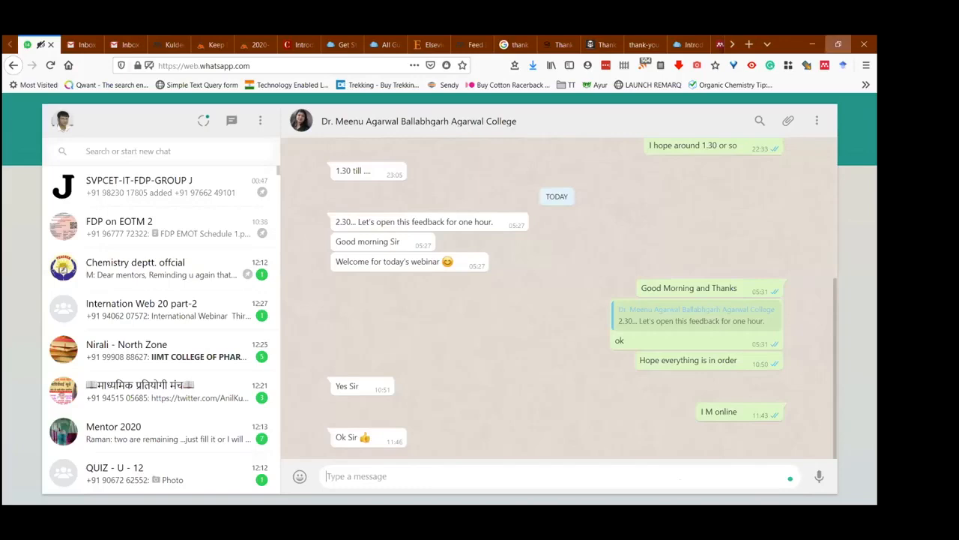
- Restore the Firefox window to a smaller size and examine the completed Mendeley profile from About down to Education
{"action": "left_click", "coordinate": [838, 45]}
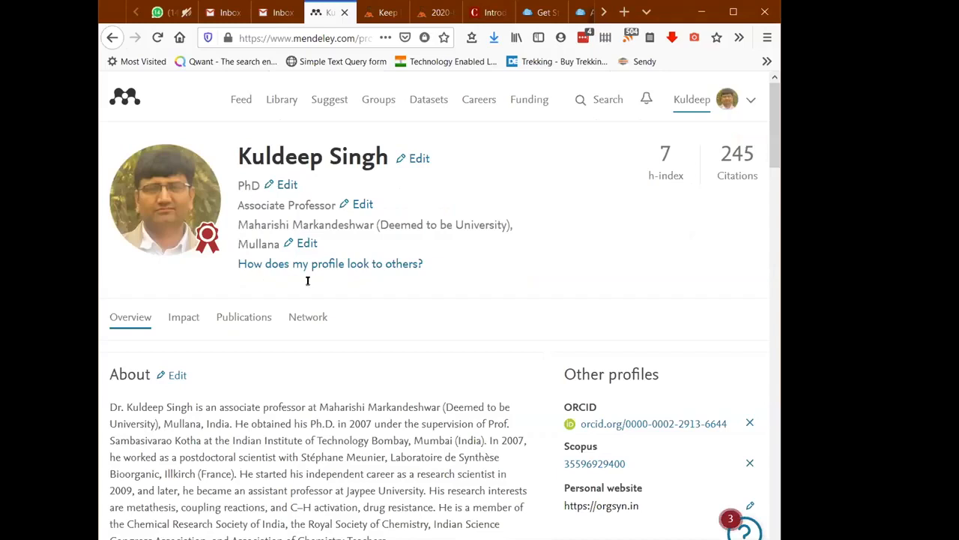
{"action": "scroll", "coordinate": [262, 245], "scroll_direction": "down", "scroll_amount": 3}
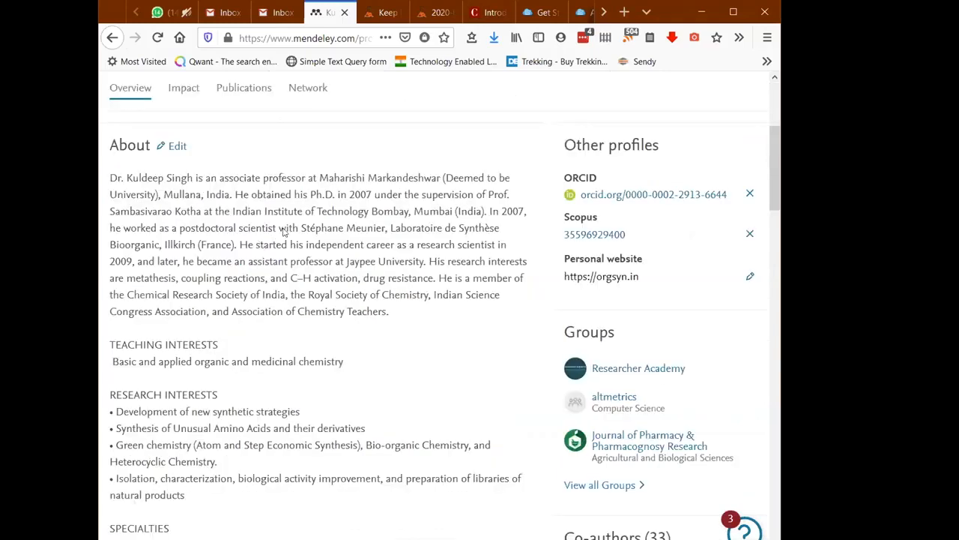
{"action": "scroll", "coordinate": [285, 244], "scroll_direction": "down", "scroll_amount": 5}
{"action": "scroll", "coordinate": [554, 215], "scroll_direction": "down", "scroll_amount": 6}
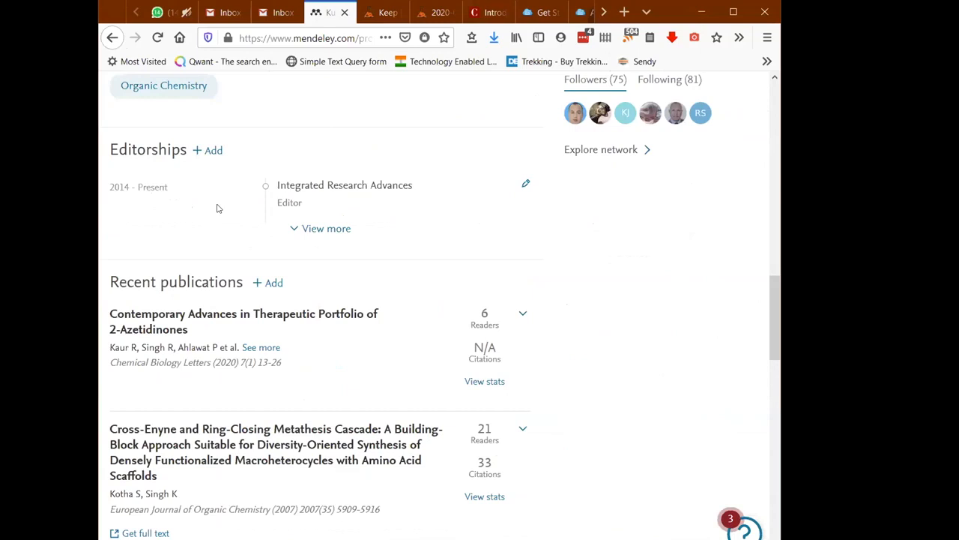
{"action": "scroll", "coordinate": [289, 203], "scroll_direction": "down", "scroll_amount": 2}
{"action": "scroll", "coordinate": [318, 274], "scroll_direction": "down", "scroll_amount": 3}
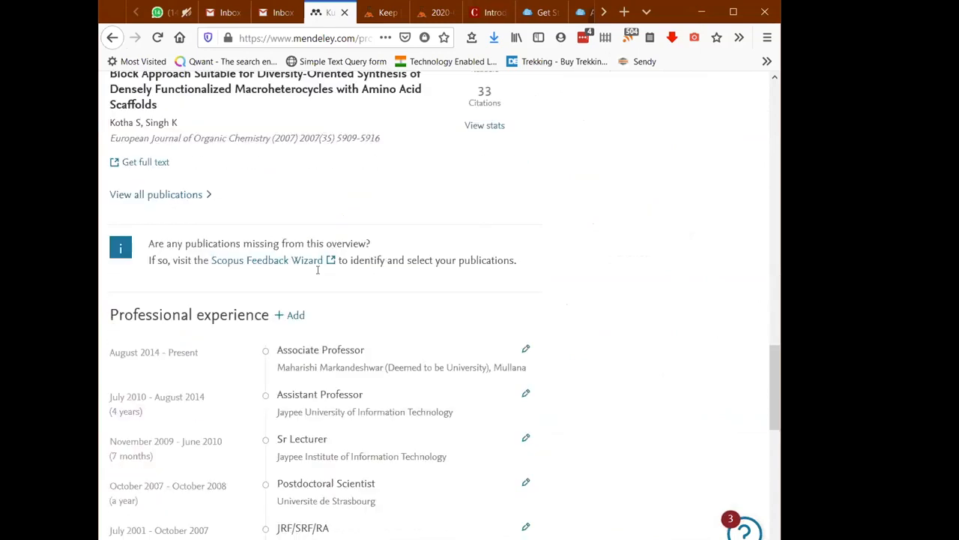
{"action": "scroll", "coordinate": [318, 272], "scroll_direction": "down", "scroll_amount": 3}
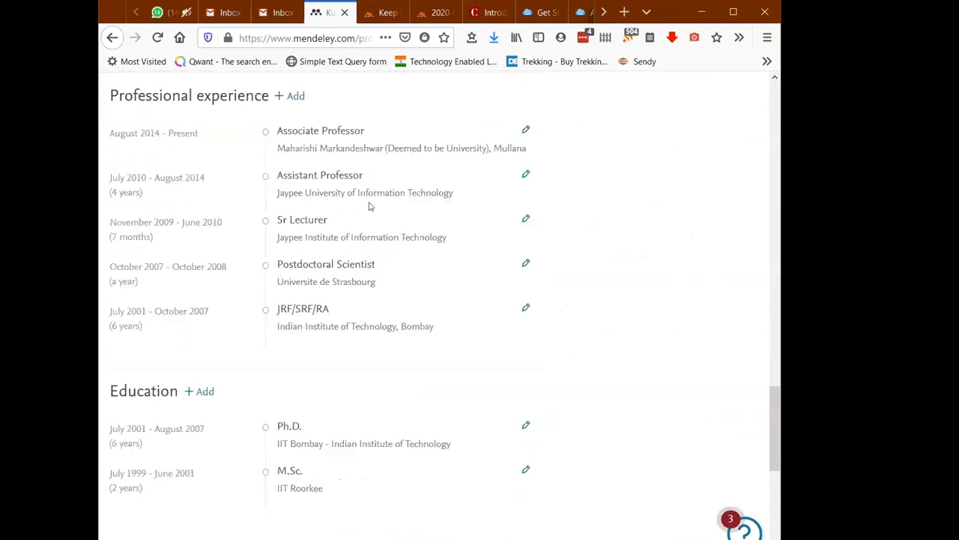
{"action": "scroll", "coordinate": [524, 326], "scroll_direction": "down", "scroll_amount": 3}
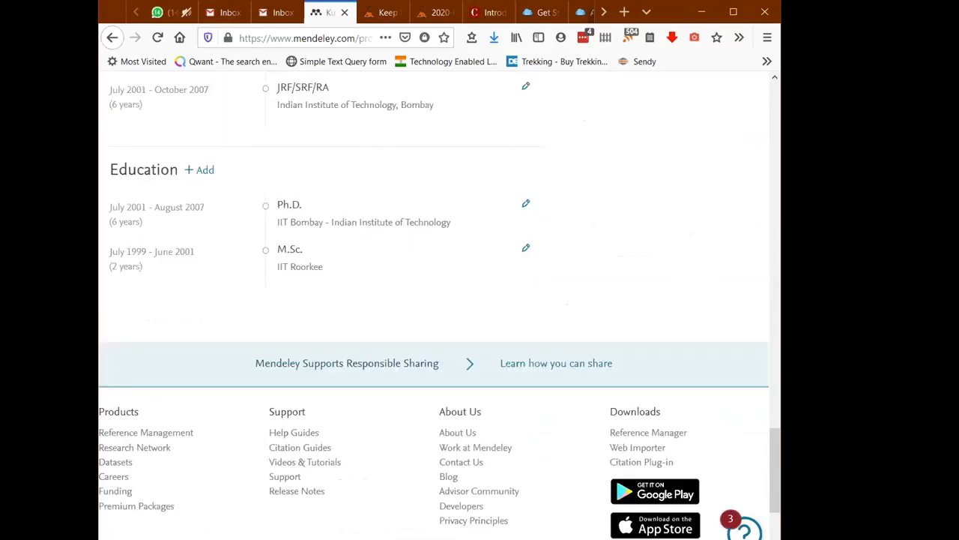
- Review the completed profile's followers, co-authors, groups and linked ORCID, Scopus and personal website entries
{"action": "scroll", "coordinate": [524, 326], "scroll_direction": "up", "scroll_amount": 6}
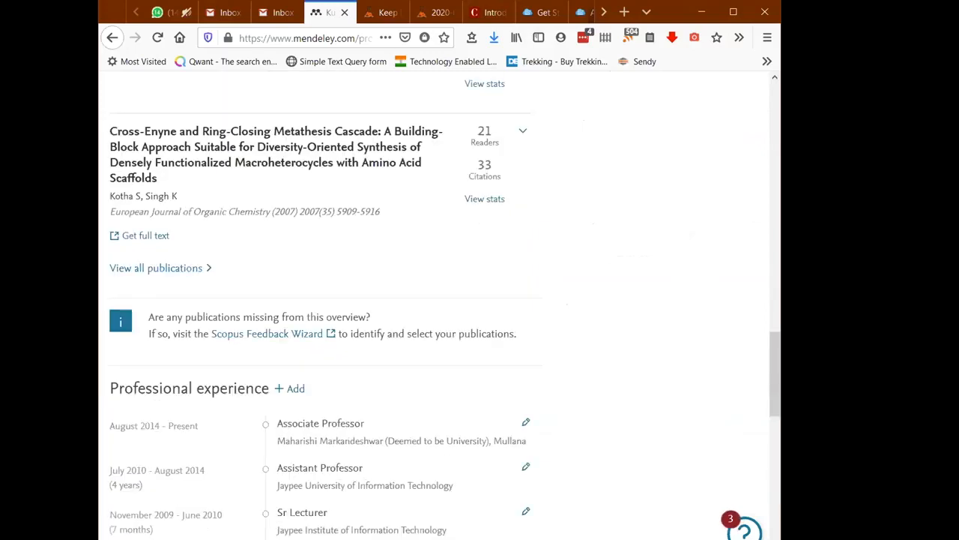
{"action": "scroll", "coordinate": [748, 272], "scroll_direction": "up", "scroll_amount": 5}
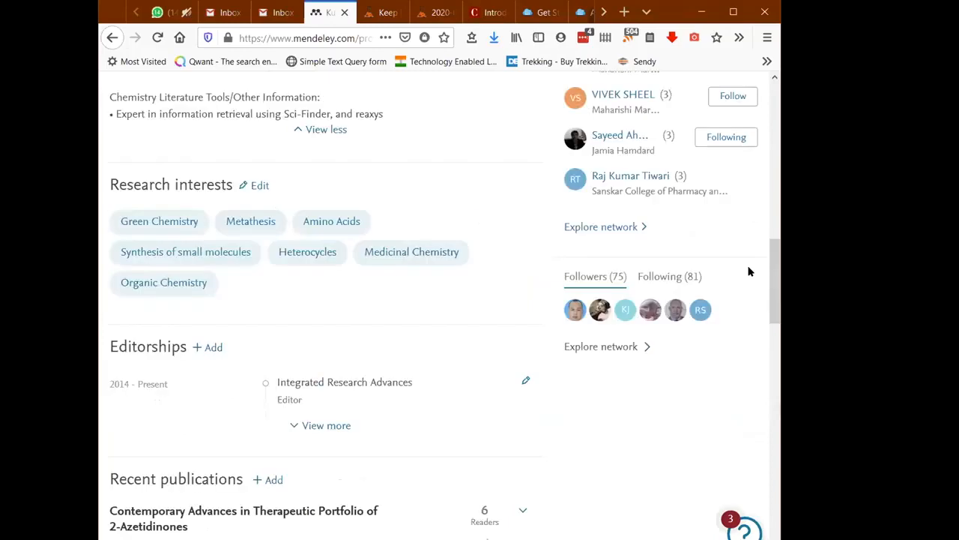
{"action": "scroll", "coordinate": [682, 366], "scroll_direction": "up", "scroll_amount": 1}
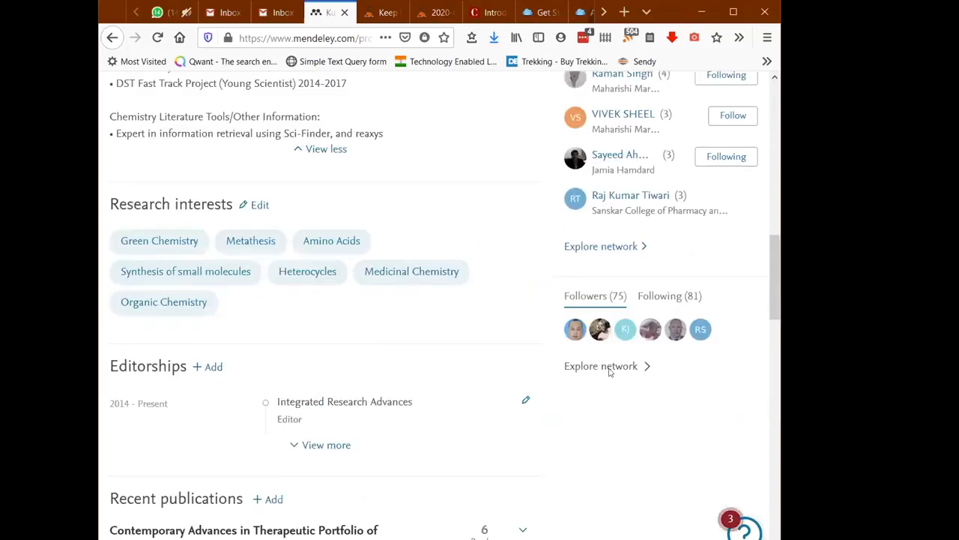
{"action": "scroll", "coordinate": [713, 351], "scroll_direction": "up", "scroll_amount": 3}
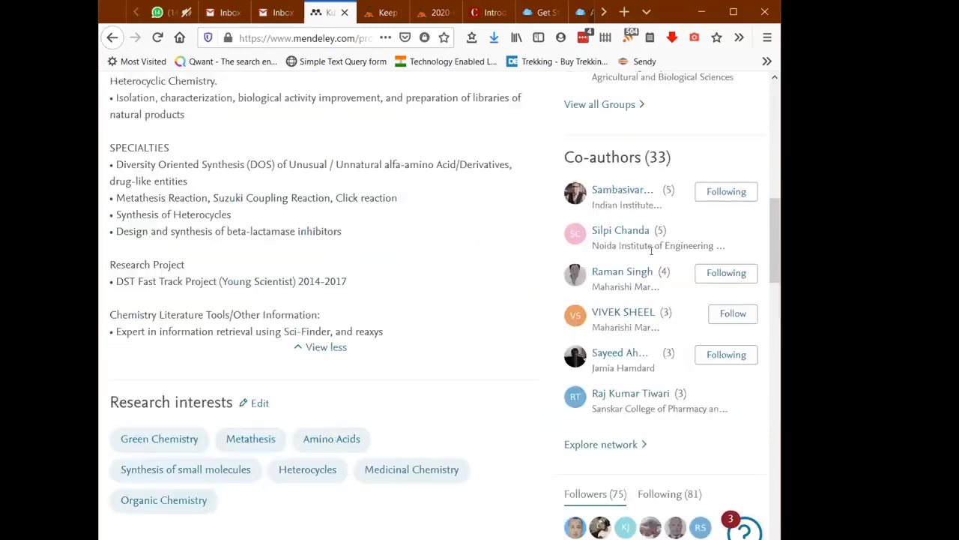
{"action": "scroll", "coordinate": [639, 330], "scroll_direction": "up", "scroll_amount": 2}
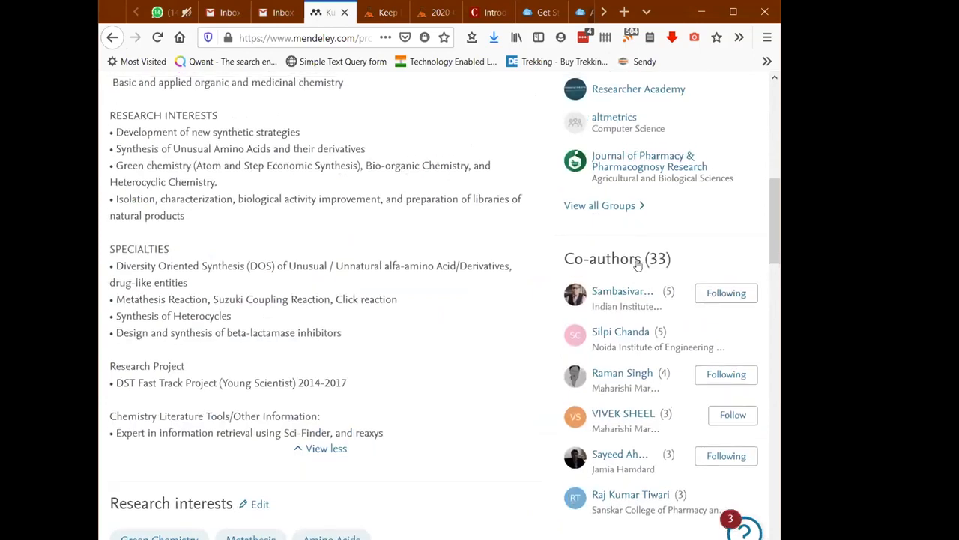
{"action": "scroll", "coordinate": [639, 261], "scroll_direction": "up", "scroll_amount": 2}
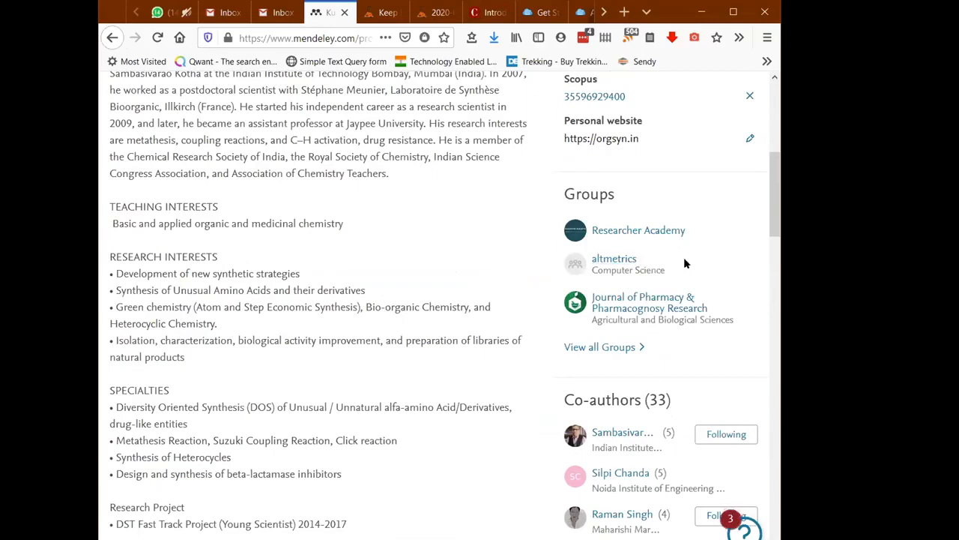
{"action": "scroll", "coordinate": [683, 263], "scroll_direction": "up", "scroll_amount": 2}
{"action": "scroll", "coordinate": [660, 240], "scroll_direction": "up", "scroll_amount": 1}
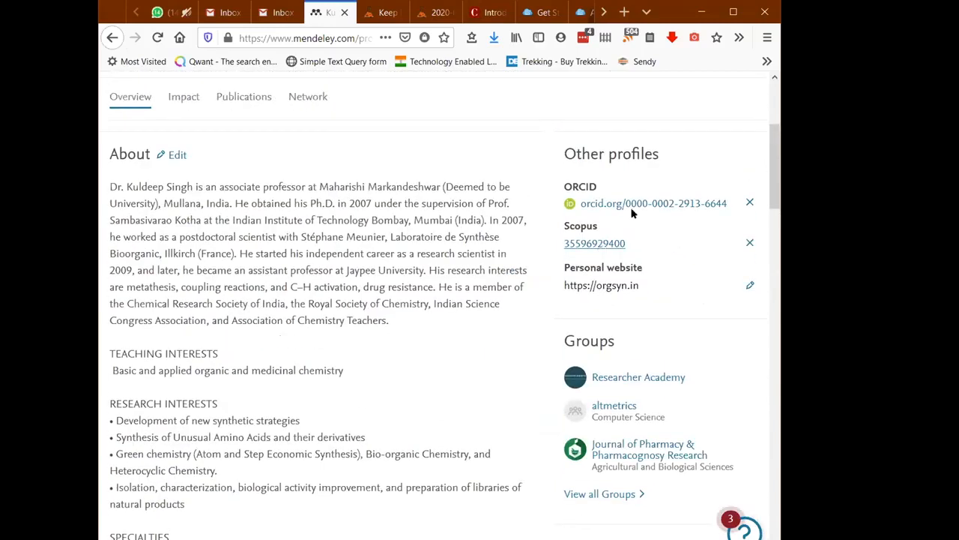
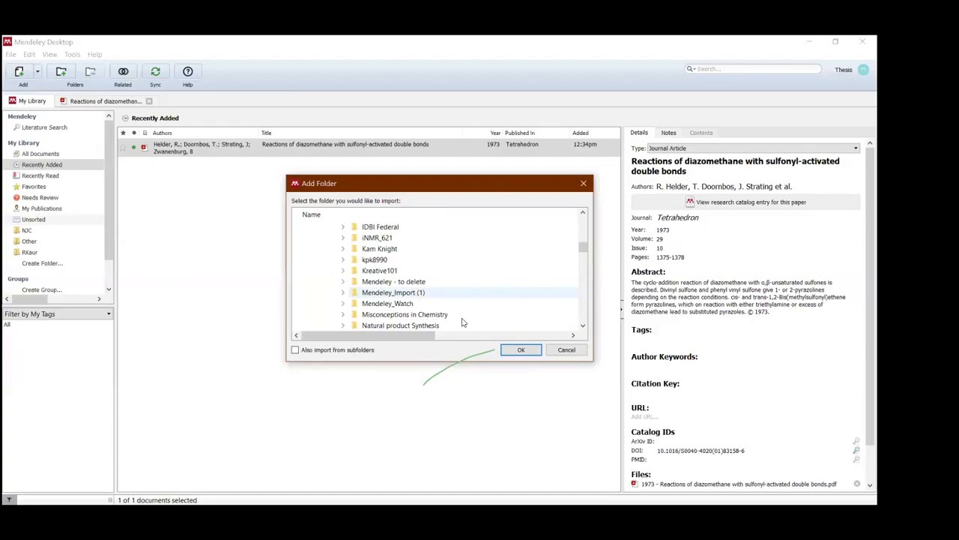
- Import the Mendeley_Import (1) folder without its subfolders and view the details of the recently added documents
{"action": "left_click", "coordinate": [527, 352]}
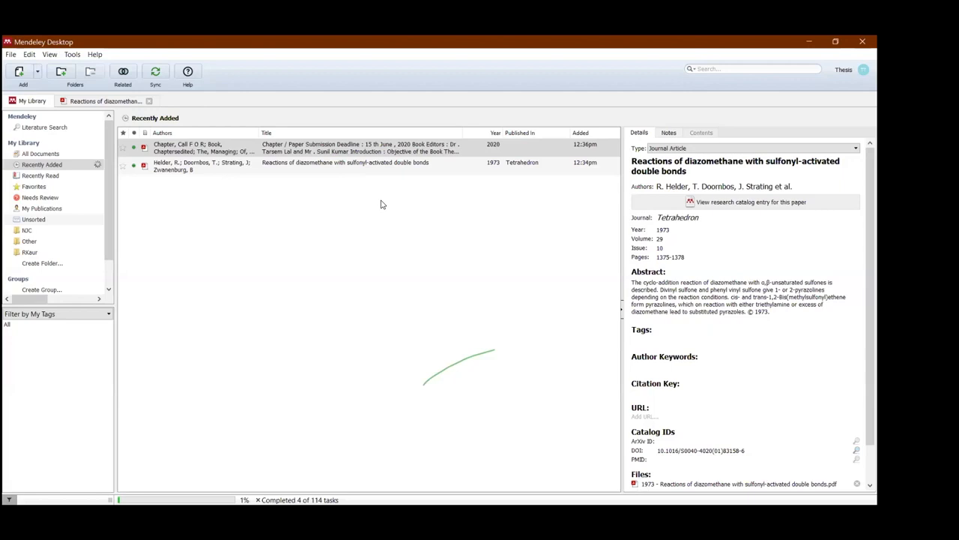
{"action": "left_click", "coordinate": [242, 152]}
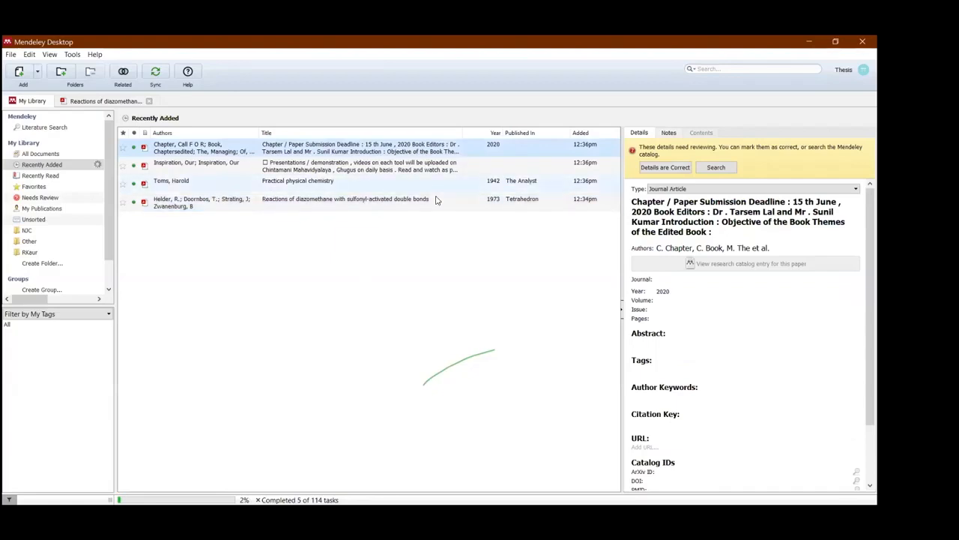
{"action": "left_click", "coordinate": [373, 173]}
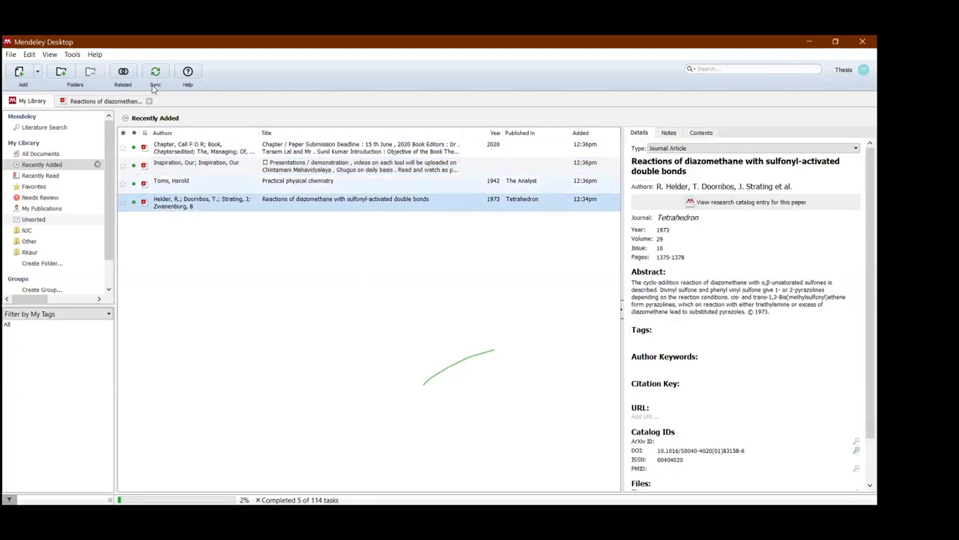
- Check All Documents for duplicates and merge the duplicate sets that have no conflicting fields
{"action": "left_click", "coordinate": [50, 154]}
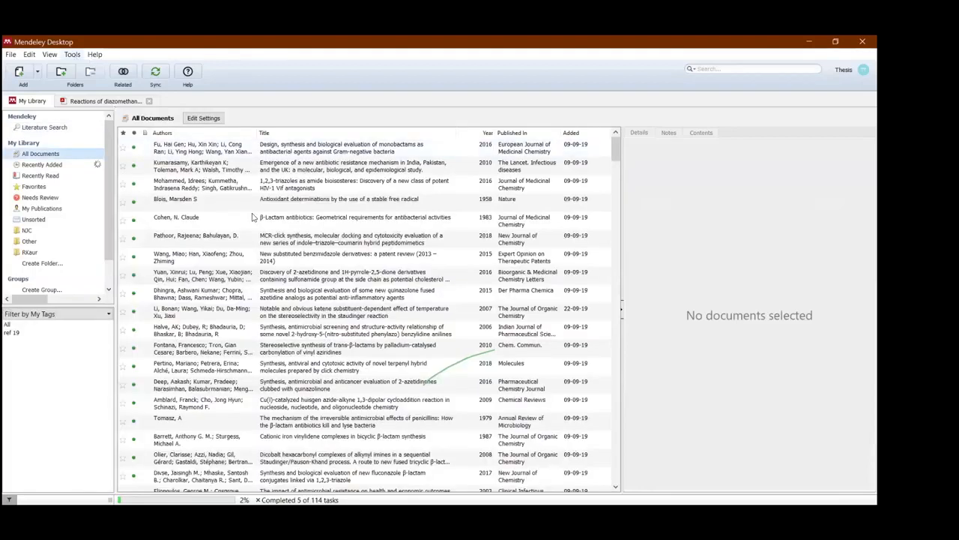
{"action": "left_click", "coordinate": [255, 218]}
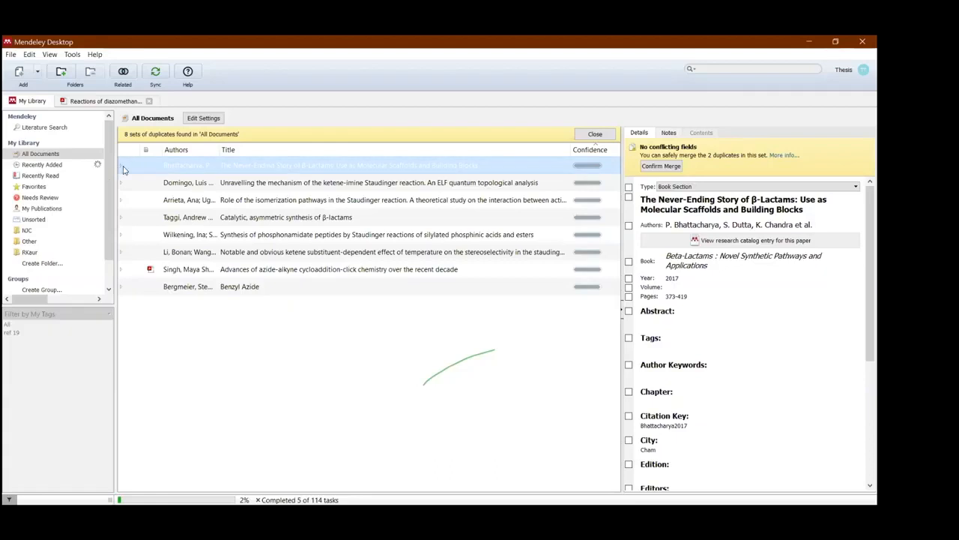
{"action": "left_click", "coordinate": [669, 167]}
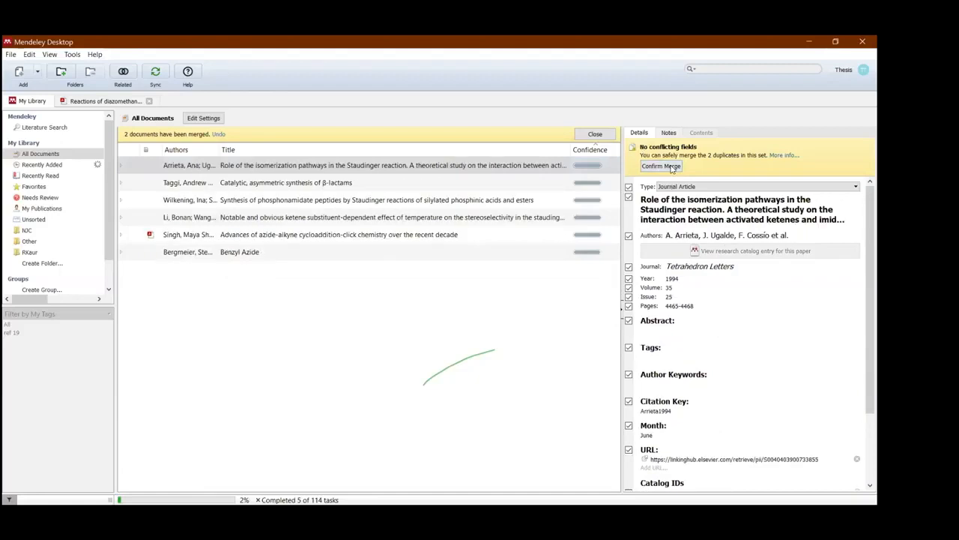
{"action": "left_click", "coordinate": [671, 170]}
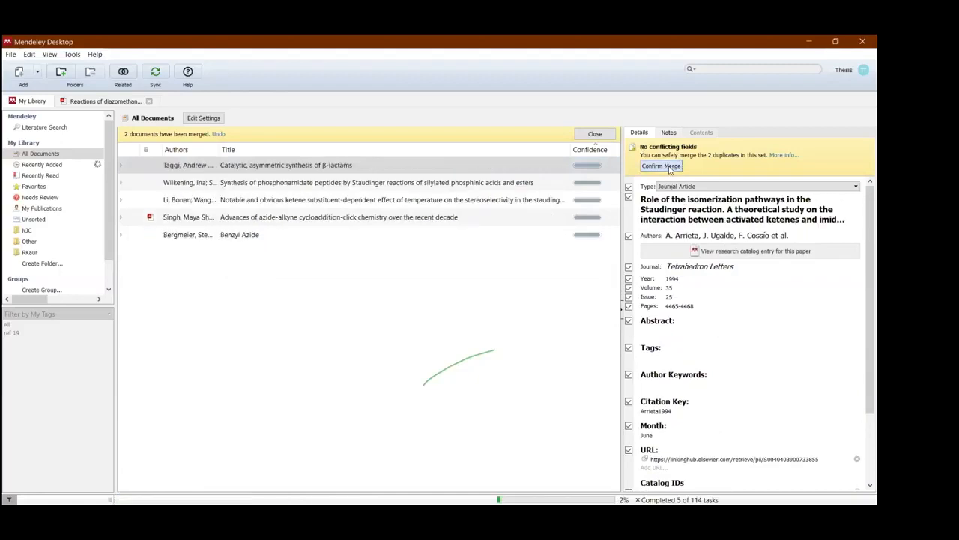
{"action": "left_click", "coordinate": [664, 168]}
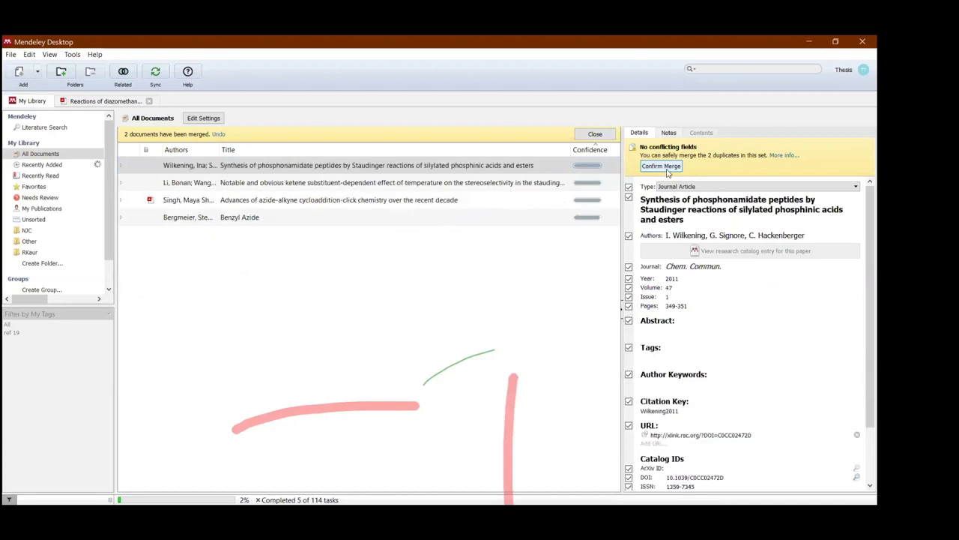
{"action": "left_click", "coordinate": [668, 171]}
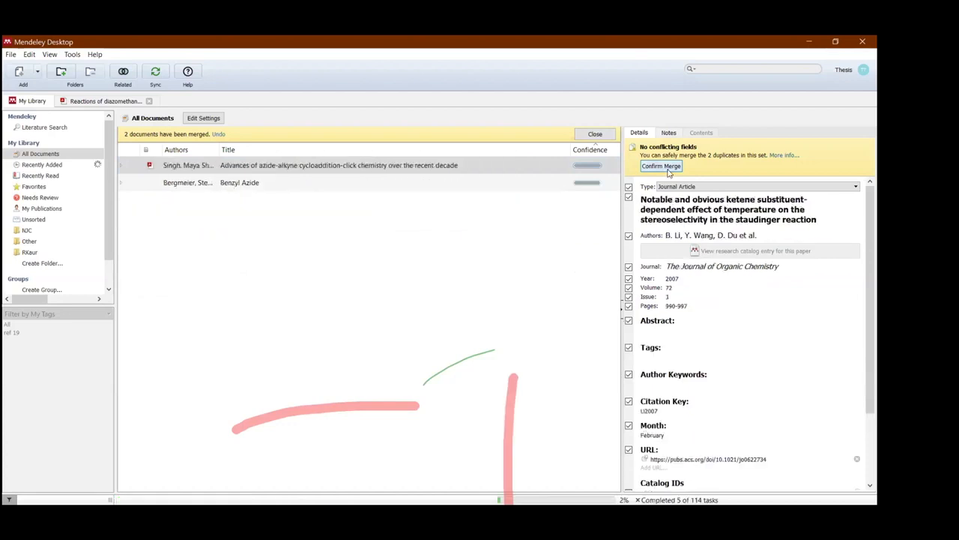
{"action": "left_click", "coordinate": [669, 171]}
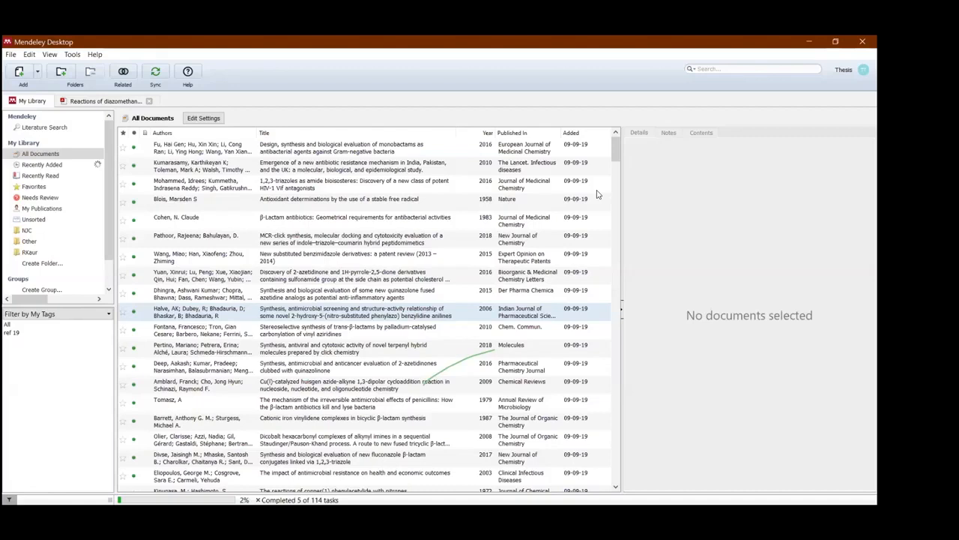
{"action": "scroll", "coordinate": [608, 262], "scroll_direction": "down", "scroll_amount": 10}
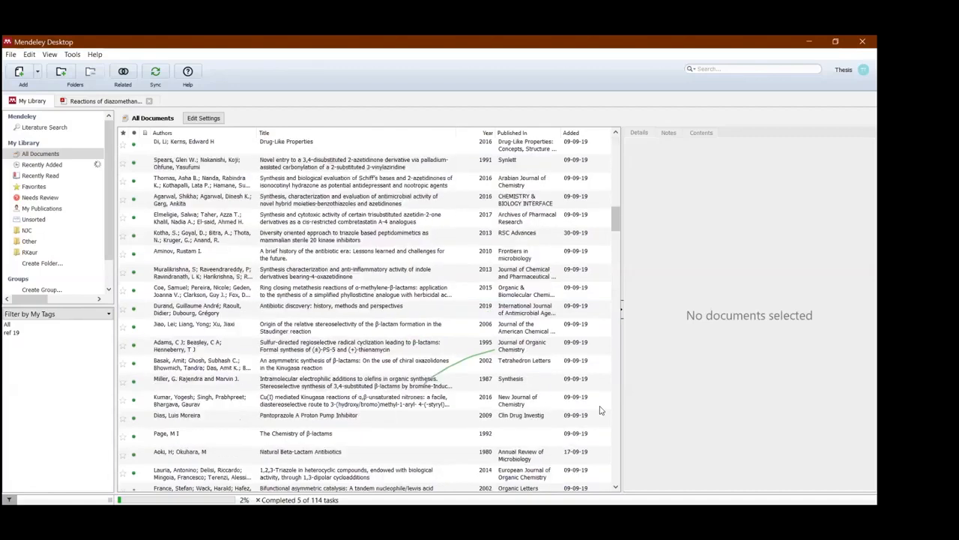
{"action": "scroll", "coordinate": [599, 416], "scroll_direction": "down", "scroll_amount": 15}
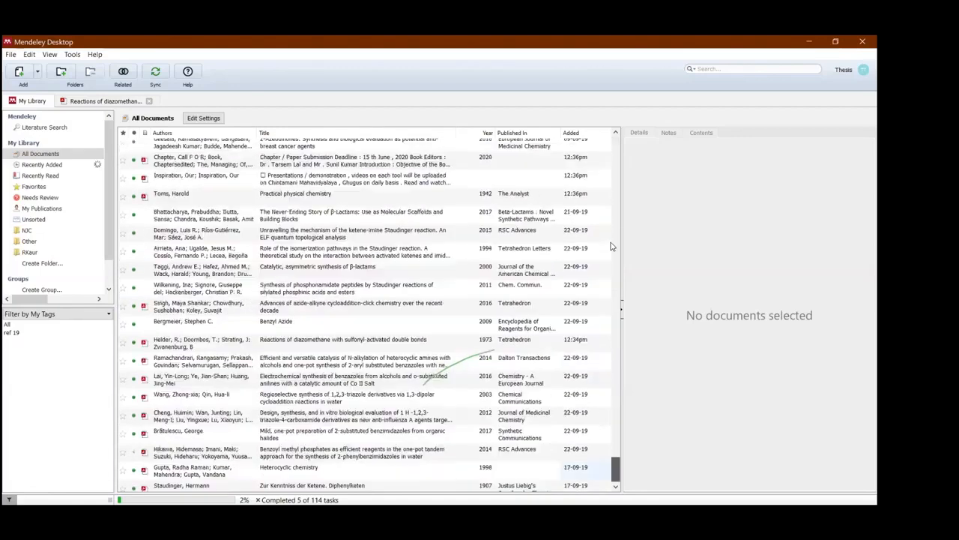
{"action": "scroll", "coordinate": [617, 139], "scroll_direction": "up", "scroll_amount": 15}
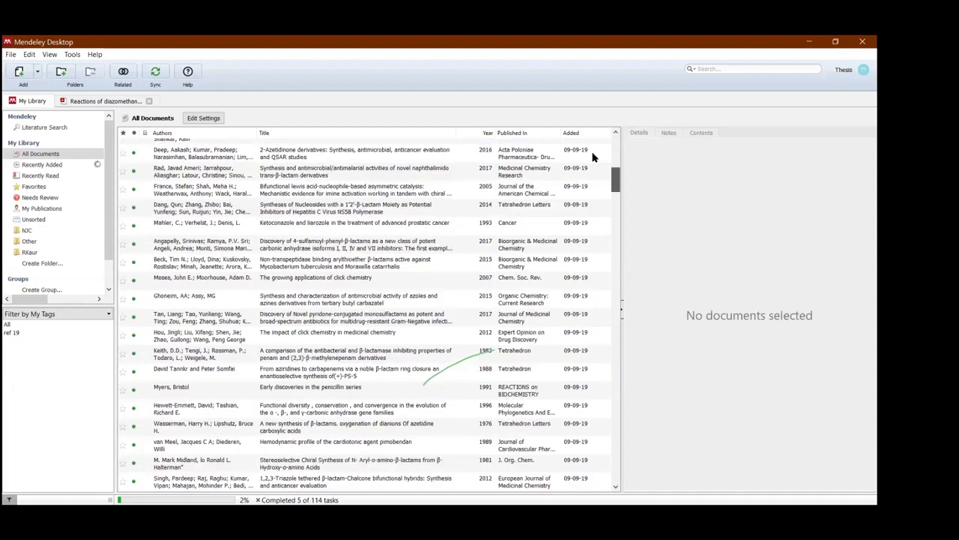
{"action": "scroll", "coordinate": [592, 157], "scroll_direction": "up", "scroll_amount": 5}
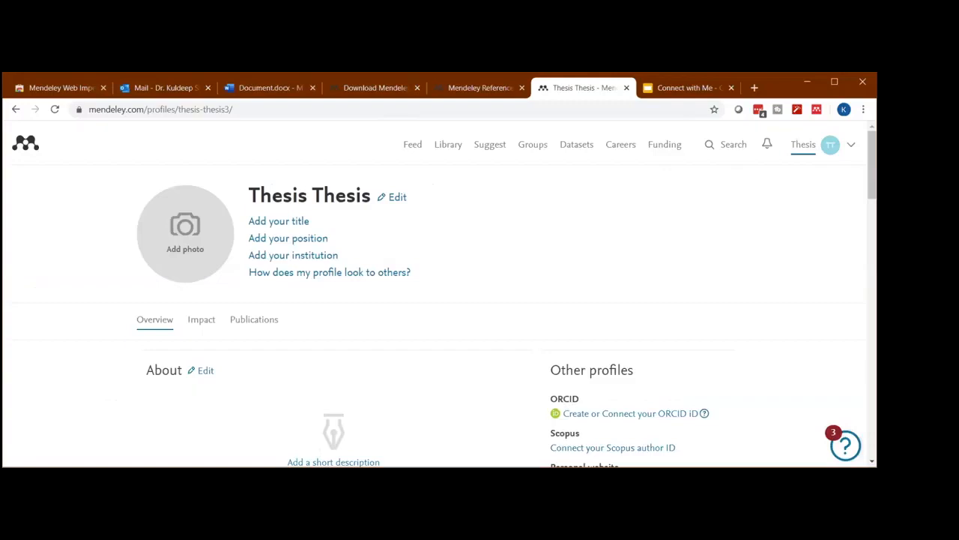
- Switch to the Mendeley website in Chrome, open the Library and look through its All Documents list
{"action": "left_click", "coordinate": [450, 146]}
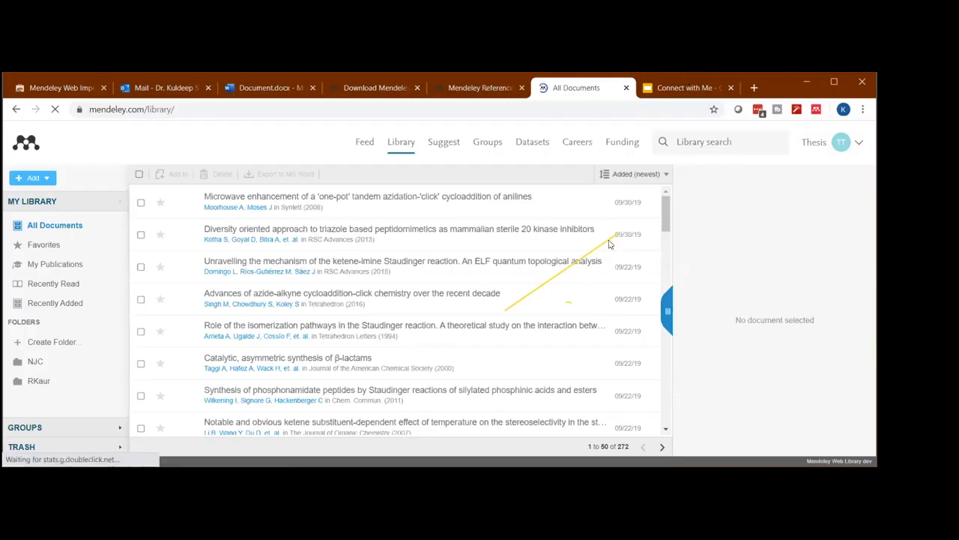
{"action": "scroll", "coordinate": [571, 262], "scroll_direction": "down", "scroll_amount": 10}
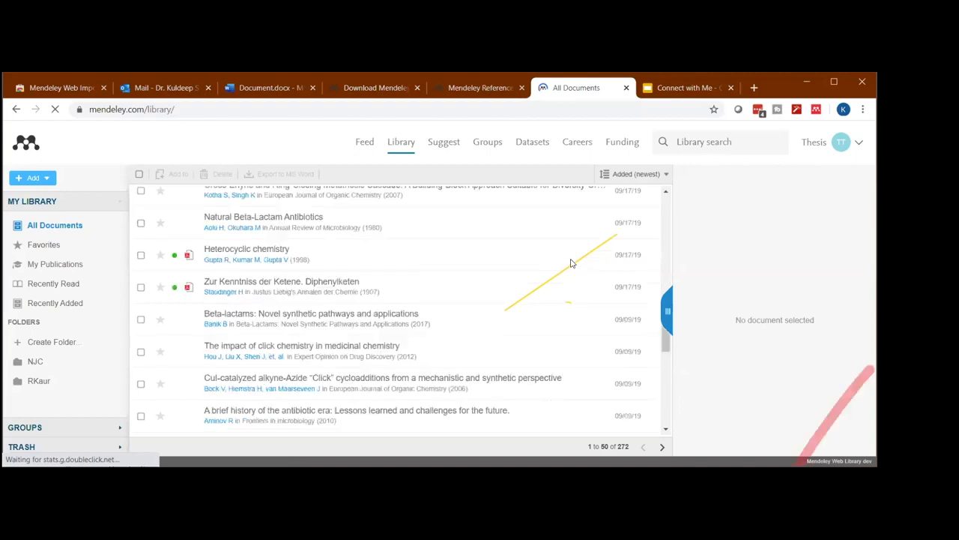
{"action": "scroll", "coordinate": [567, 268], "scroll_direction": "down", "scroll_amount": 5}
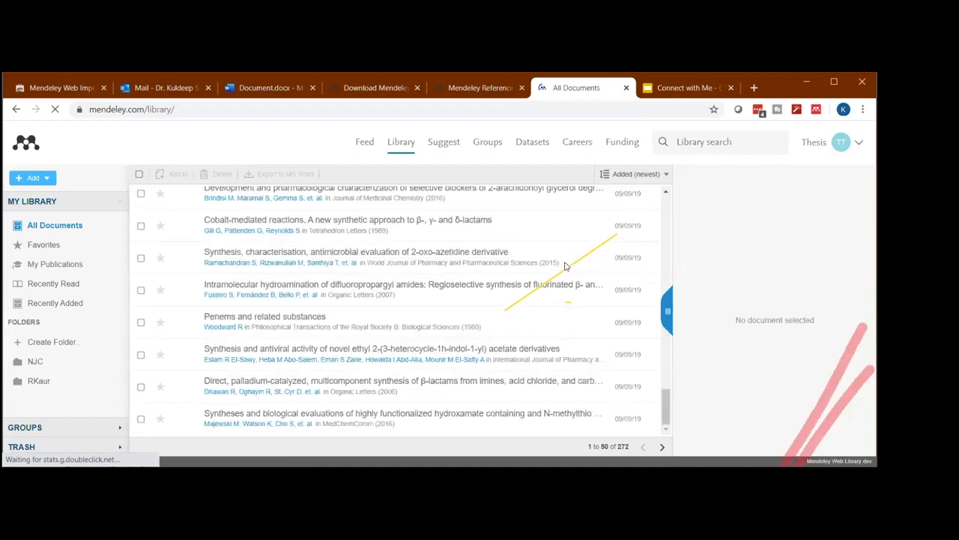
{"action": "scroll", "coordinate": [451, 237], "scroll_direction": "up", "scroll_amount": 15}
{"action": "scroll", "coordinate": [431, 221], "scroll_direction": "up", "scroll_amount": 1}
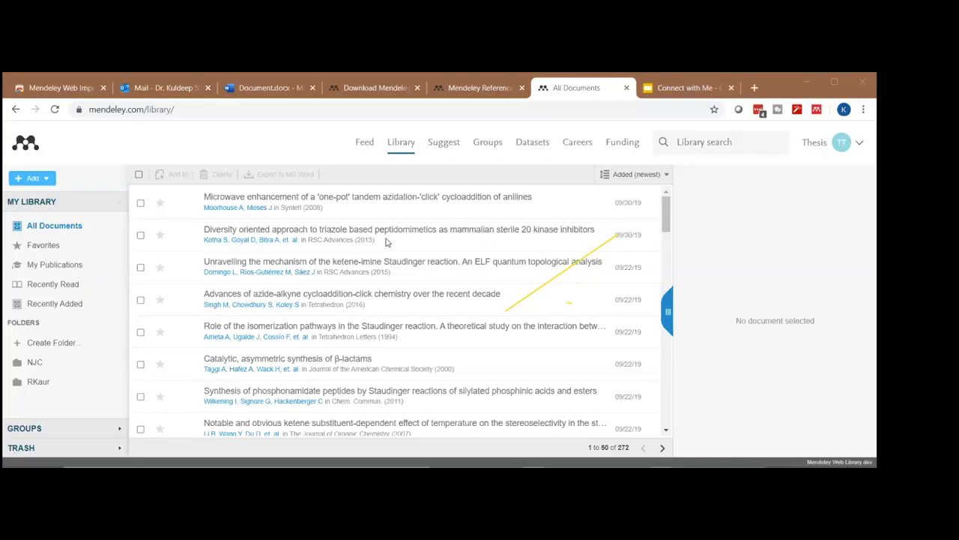
{"action": "left_click", "coordinate": [499, 173]}
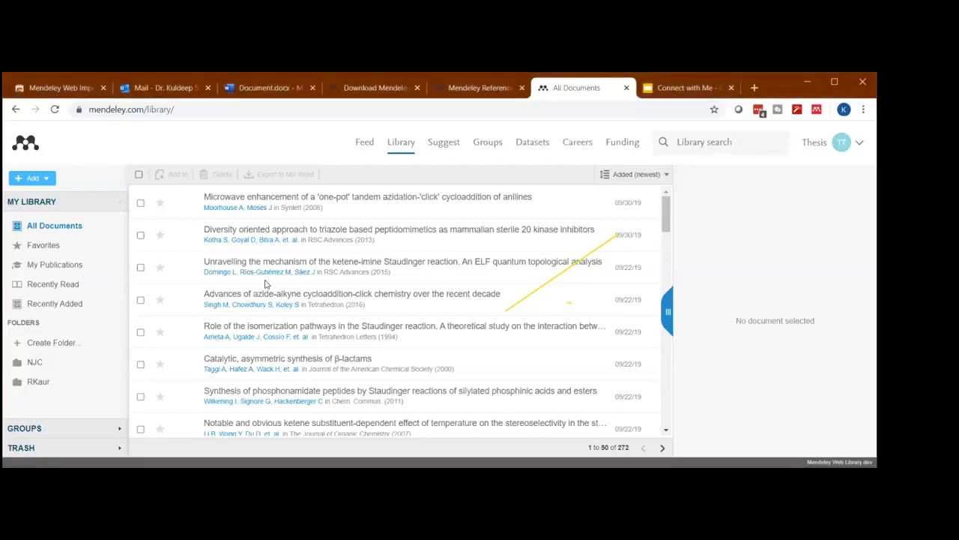
- View My Publications and create a library folder named TEST 2020
{"action": "left_click", "coordinate": [64, 271]}
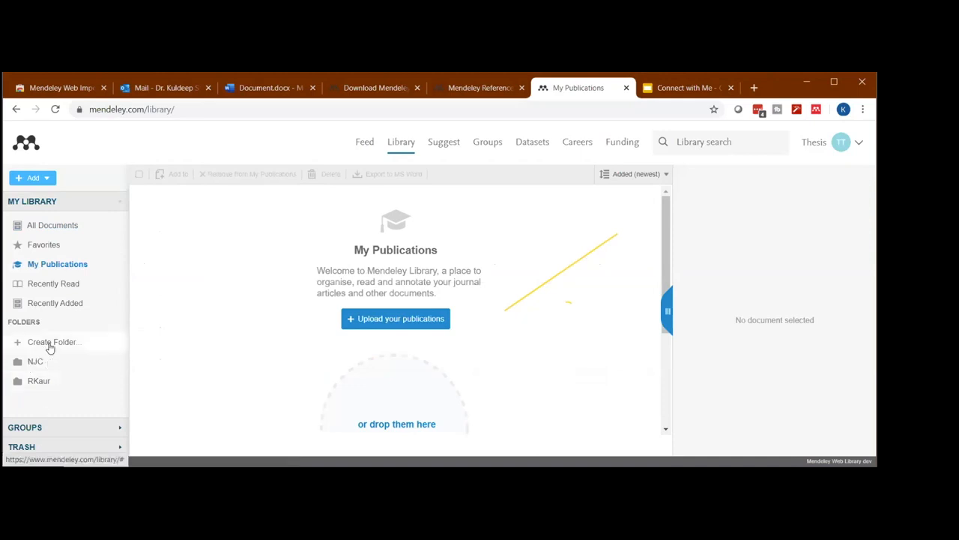
{"action": "left_click", "coordinate": [50, 343]}
{"action": "type", "text": "TEST 2020"}
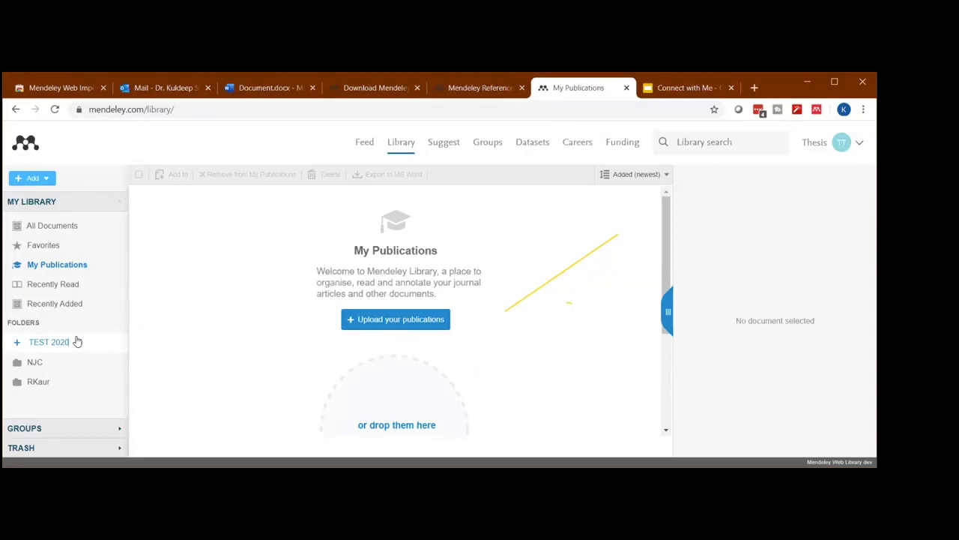
{"action": "key", "text": "Return"}
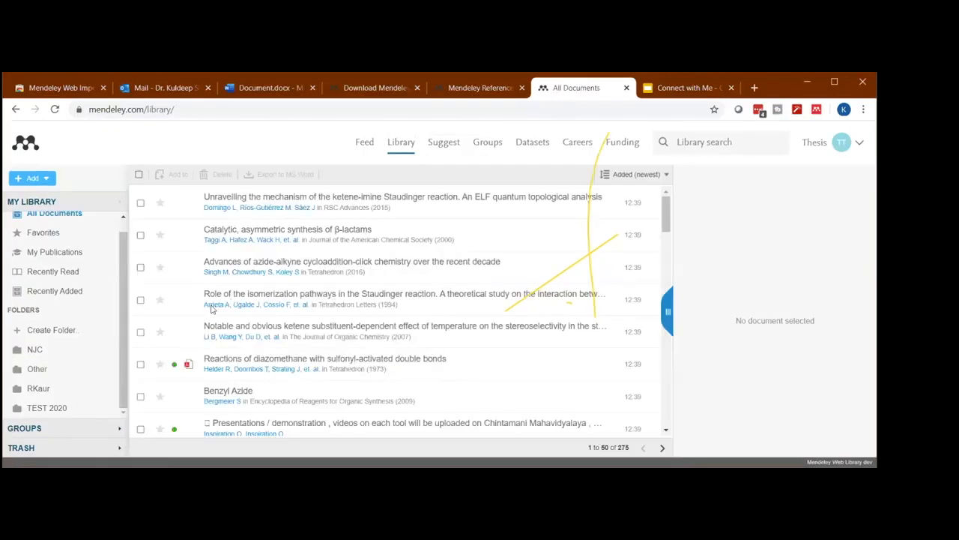
- Add the paper on isomerization pathways in the Staudinger reaction to the TEST 2020 folder and try adding it to the Other folder
{"action": "left_click", "coordinate": [212, 308]}
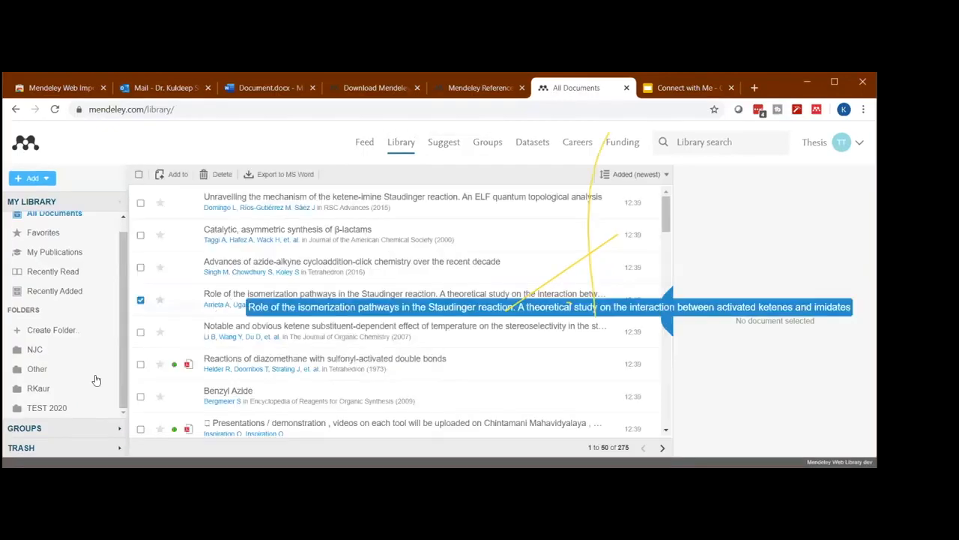
{"action": "left_click_drag", "start_coordinate": [55, 410], "coordinate": [55, 409]}
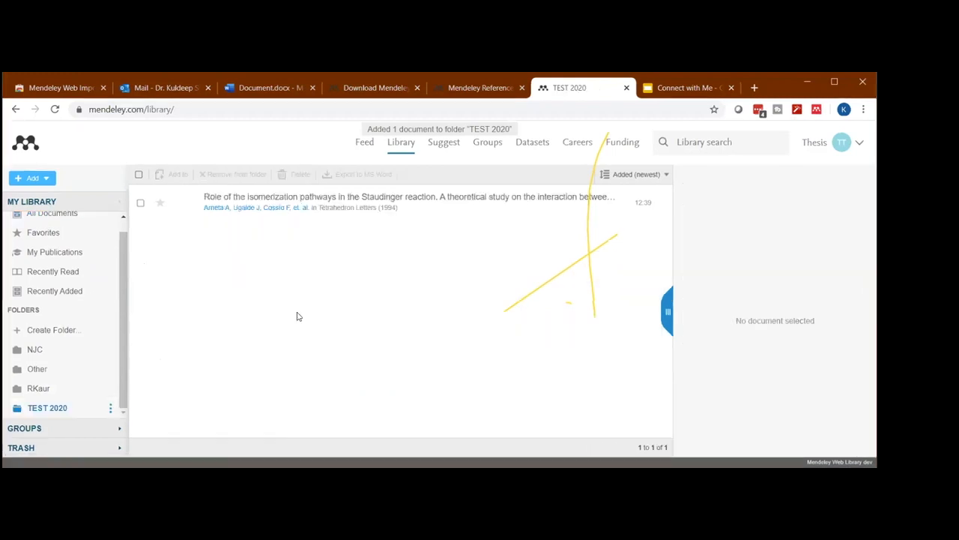
{"action": "left_click", "coordinate": [266, 204]}
{"action": "left_click_drag", "start_coordinate": [43, 372], "coordinate": [43, 371]}
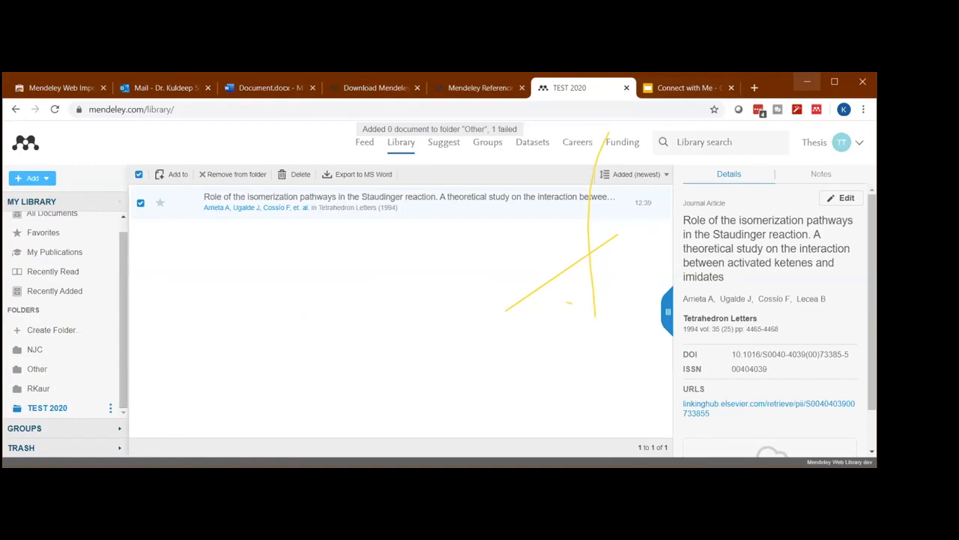
- Switch back to Mendeley Desktop and check the folders listed under My Library
{"action": "left_click", "coordinate": [808, 81]}
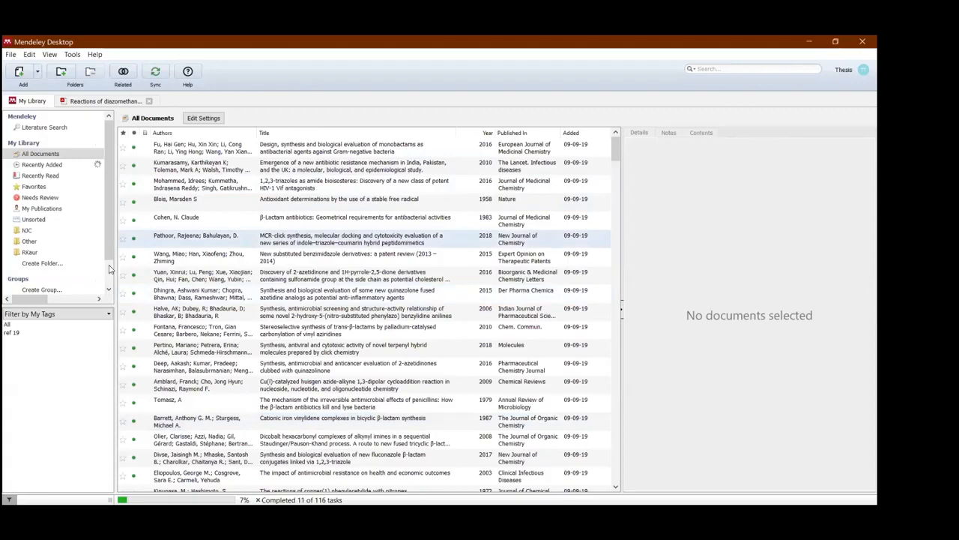
{"action": "scroll", "coordinate": [108, 209], "scroll_direction": "down", "scroll_amount": 1}
{"action": "left_click_drag", "start_coordinate": [116, 182], "coordinate": [375, 238]}
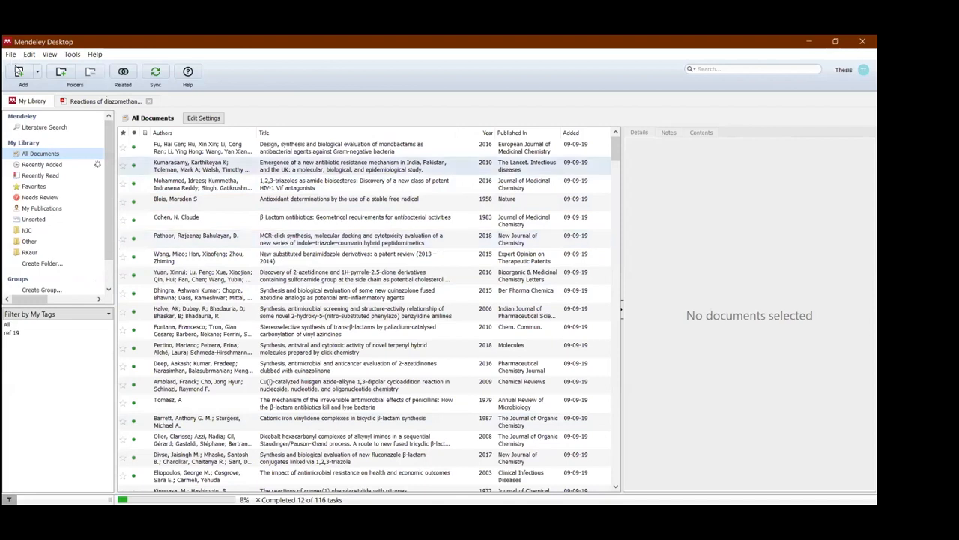
- Change the watched folders under Downloads: stop watching Mendeley - to delete and watch Mendeley_Watch
{"action": "left_click", "coordinate": [11, 54]}
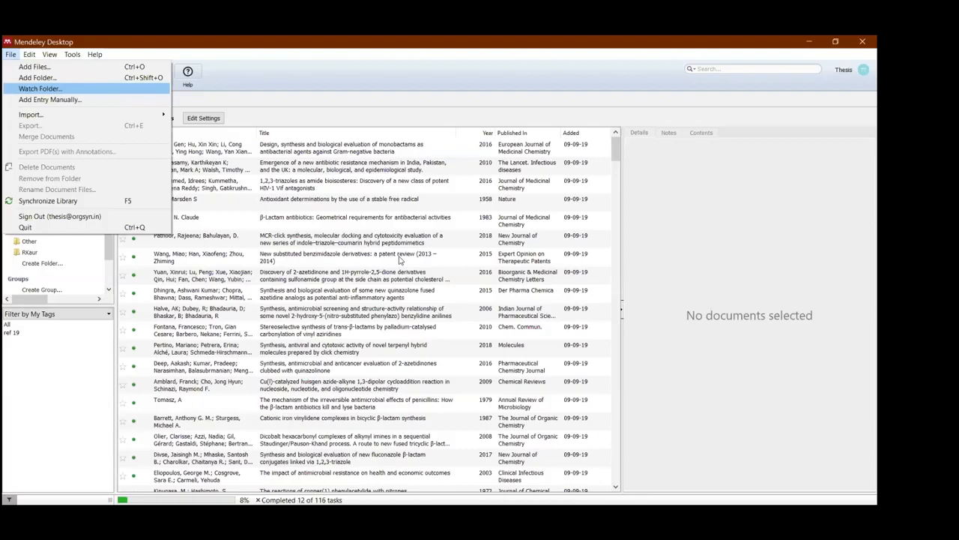
{"action": "key", "text": "Return"}
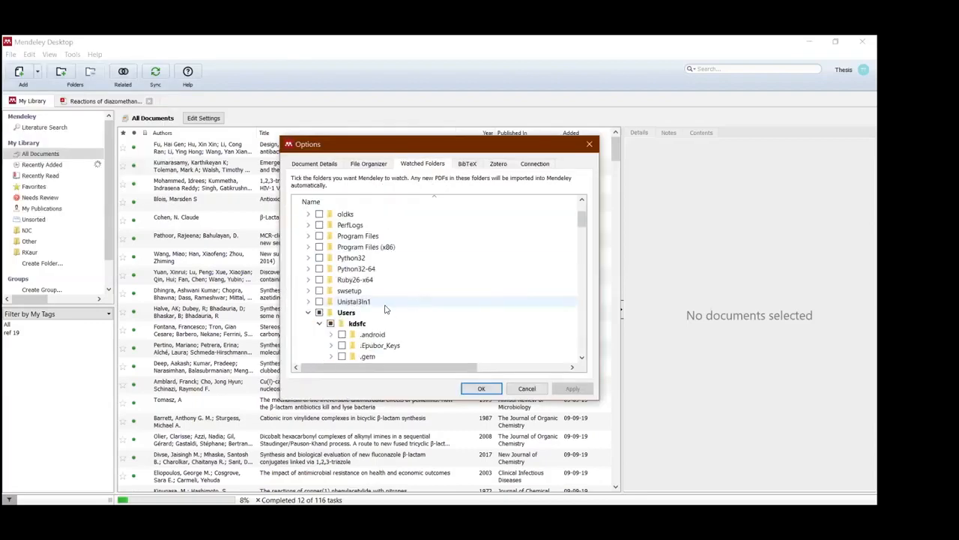
{"action": "scroll", "coordinate": [397, 305], "scroll_direction": "down", "scroll_amount": 5}
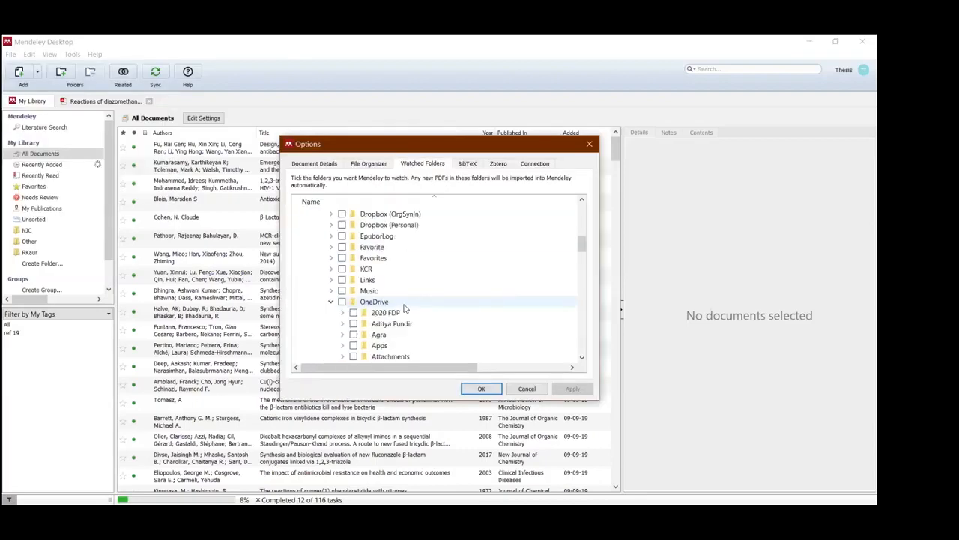
{"action": "scroll", "coordinate": [397, 301], "scroll_direction": "down", "scroll_amount": 3}
{"action": "scroll", "coordinate": [389, 299], "scroll_direction": "up", "scroll_amount": 5}
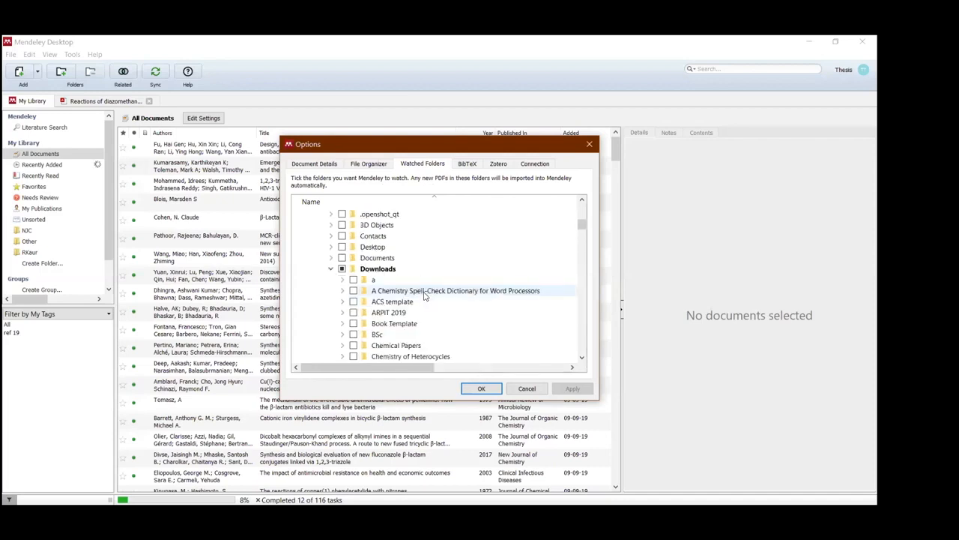
{"action": "scroll", "coordinate": [420, 285], "scroll_direction": "down", "scroll_amount": 6}
{"action": "scroll", "coordinate": [352, 261], "scroll_direction": "down", "scroll_amount": 3}
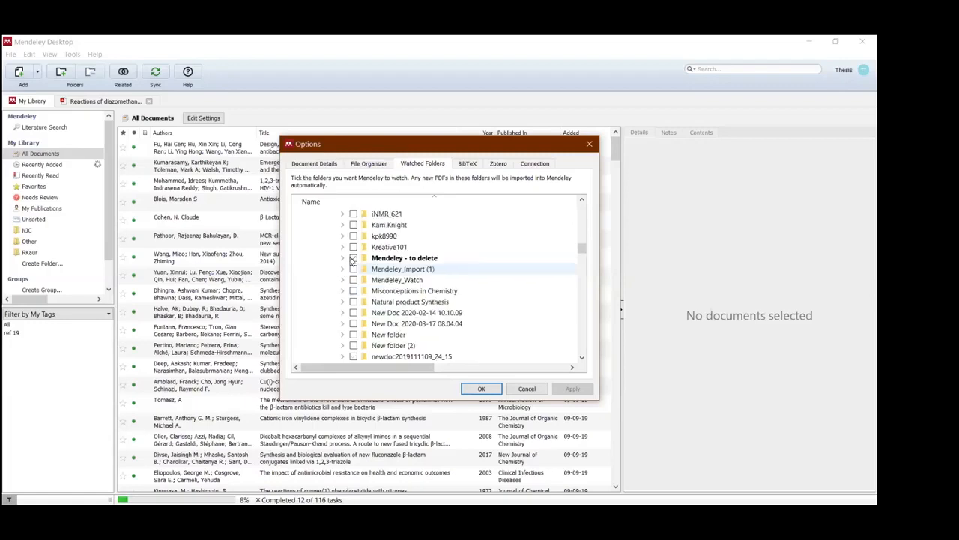
{"action": "left_click", "coordinate": [353, 258]}
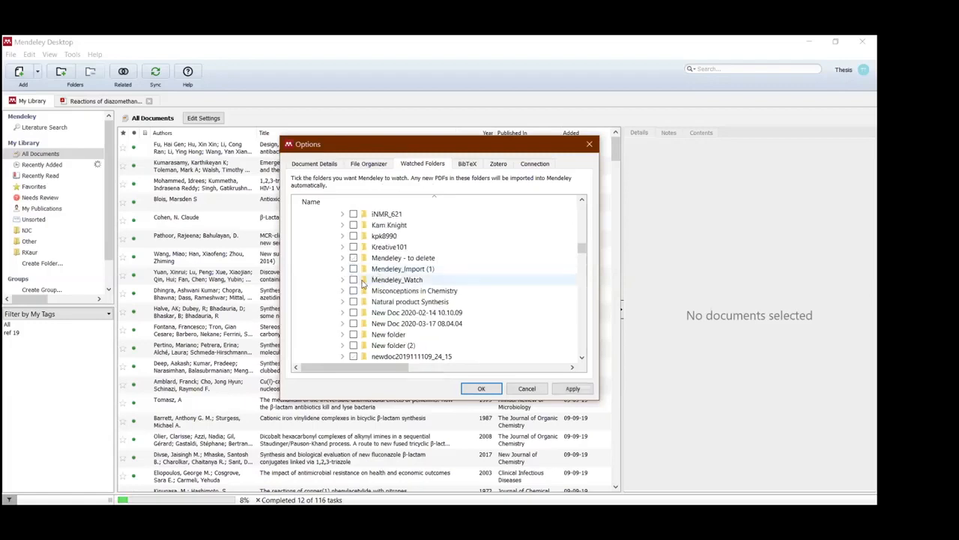
{"action": "left_click", "coordinate": [353, 279]}
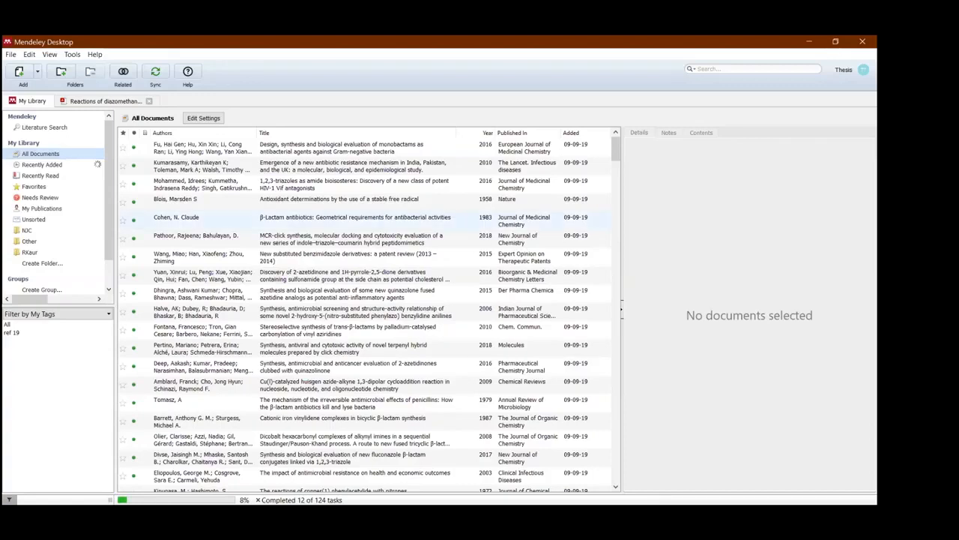
{"action": "key", "text": "alt+Tab"}
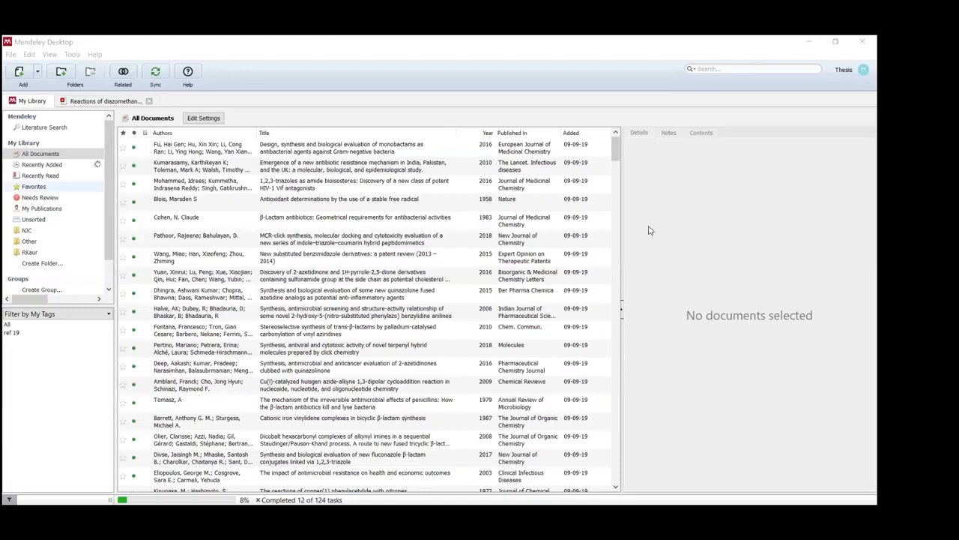
- View the recently added documents in Mendeley Desktop and locate the Check for Duplicates command without running it
{"action": "left_click", "coordinate": [483, 386]}
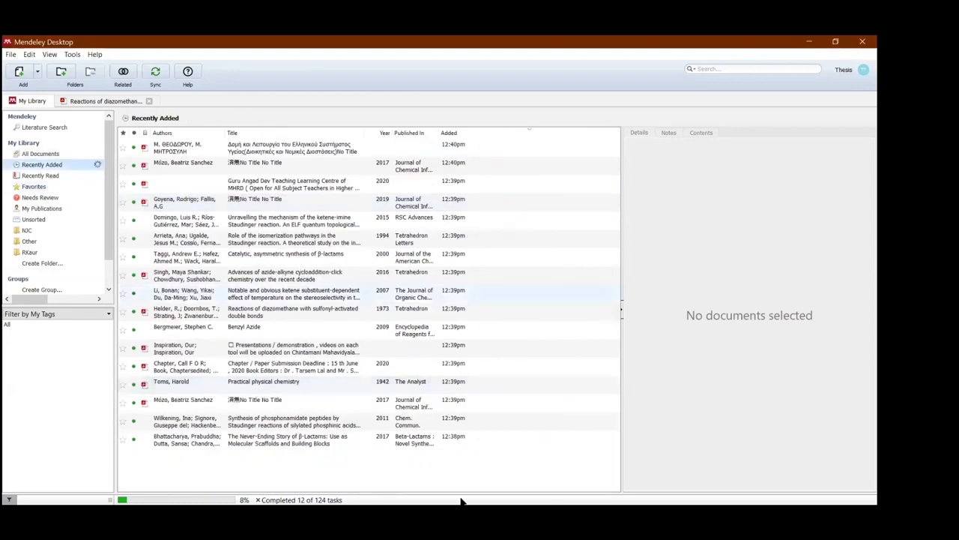
{"action": "left_click", "coordinate": [72, 55]}
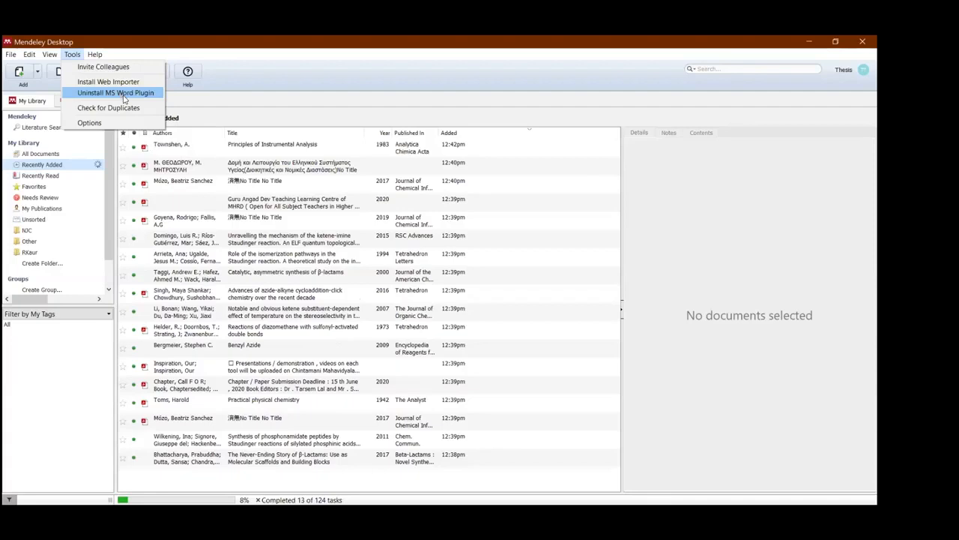
{"action": "left_click", "coordinate": [241, 109]}
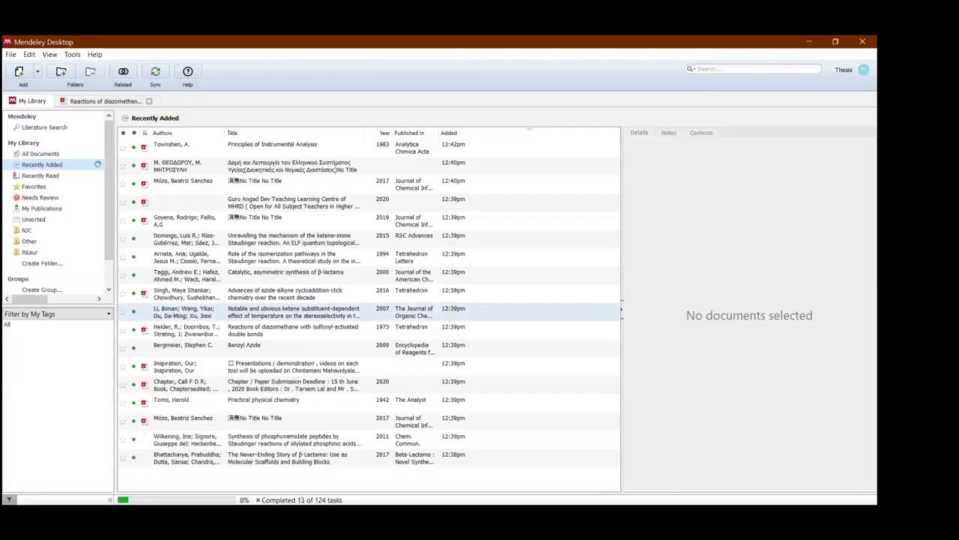
- Switch to the Word document, start a new page at its end and paste the copied biography paragraph
{"action": "left_click", "coordinate": [254, 516]}
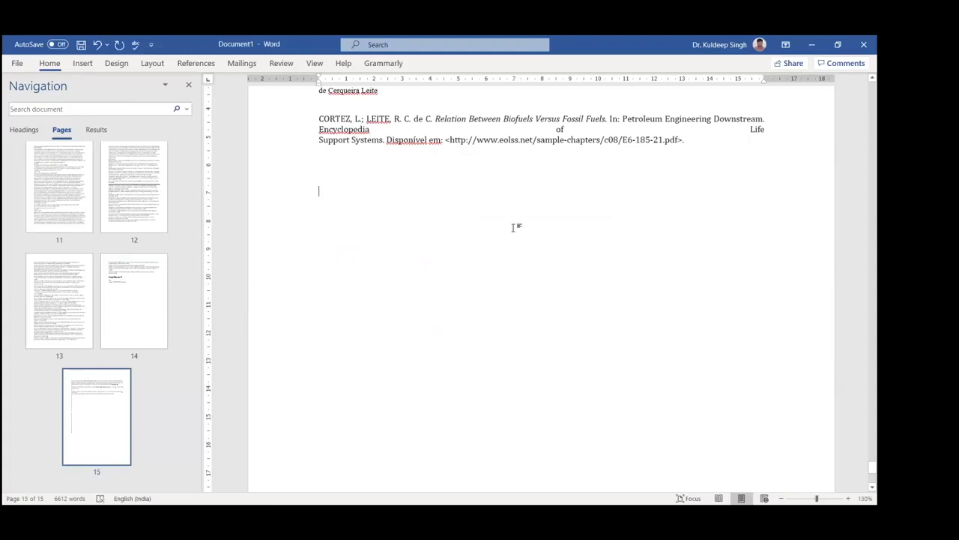
{"action": "key", "text": "Return"}
{"action": "key", "text": "Return"}
{"action": "key", "text": "Return"}
{"action": "key", "text": "Return"}
{"action": "key", "text": "Return"}
{"action": "key", "text": "Return"}
{"action": "key", "text": "Return"}
{"action": "key", "text": "Return"}
{"action": "key", "text": "Return"}
{"action": "key", "text": "Return"}
{"action": "key", "text": "Return"}
{"action": "key", "text": "Return"}
{"action": "key", "text": "Return"}
{"action": "key", "text": "Return"}
{"action": "key", "text": "Return"}
{"action": "key", "text": "Return"}
{"action": "key", "text": "Return"}
{"action": "key", "text": "Return"}
{"action": "key", "text": "Return"}
{"action": "key", "text": "Return"}
{"action": "key", "text": "Return"}
{"action": "key", "text": "Return"}
{"action": "key", "text": "Return"}
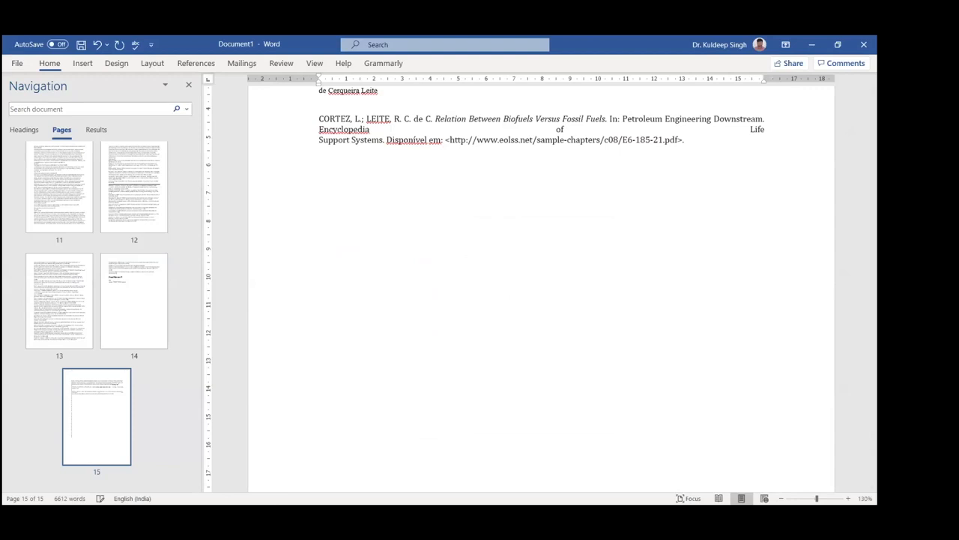
{"action": "key", "text": "ctrl+Return"}
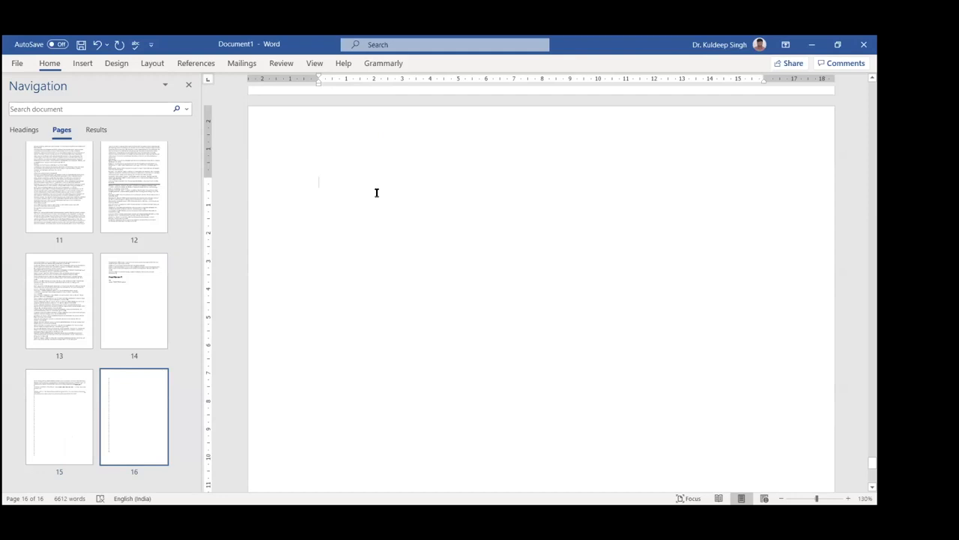
{"action": "type", "text": "Dr. Kuldeep Singh is an associate professor at Maharishi Markandeshwar (Deemed to be University), Mullana, India. He obtained his Ph.D. in 2007 under the supervision of Prof. Sambasivarao Kotha at the Indian Institute of Technology Bombay, Mumbai (India). In 2007, he worked as a postdoctoral scientist with Stéphane Meunier, Laboratoire de Synthèse Bioorganic, Illkirch (France). He started his independent career as a research scientist in 2009, and later, he became an assistant professor at Jaypee University. His research interests are metathesis, coupling reactions, and C–H activation, drug resistance. He is a member of the Chemical Research Society of India, the Royal Society of Chemistry, Indian Science Congress Association, and Association of Chemistry Teachers."}
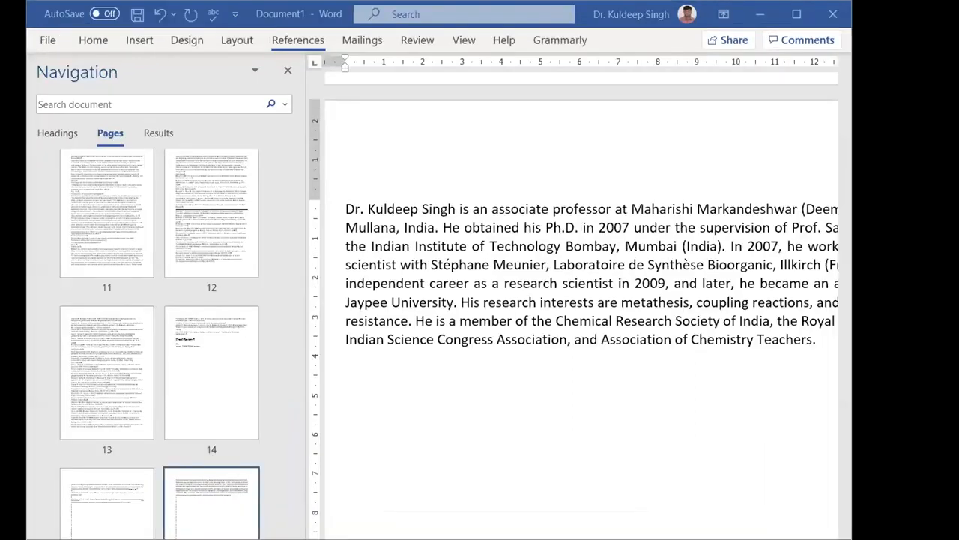
- Insert a Mendeley citation to four references after the professor's name at the start of the biography
{"action": "left_click", "coordinate": [294, 48]}
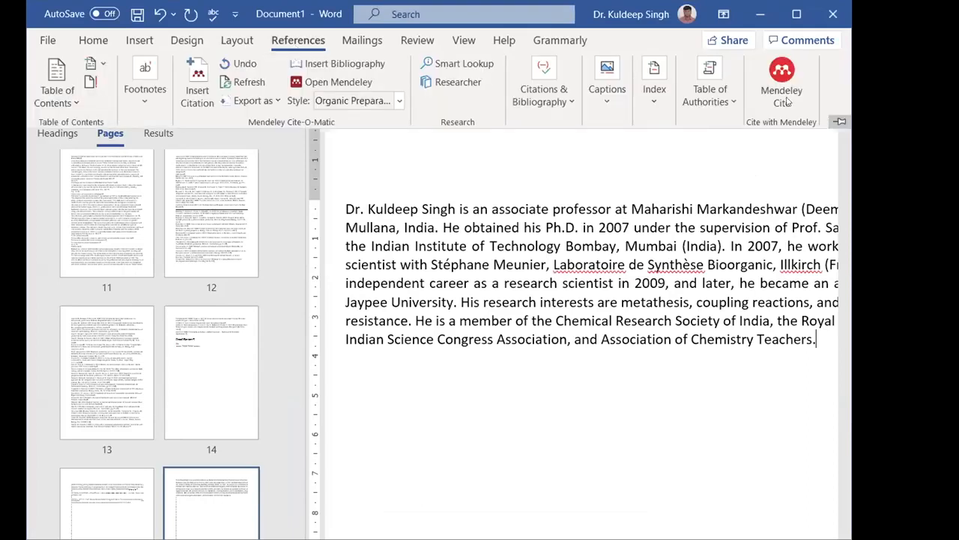
{"action": "left_click", "coordinate": [766, 72]}
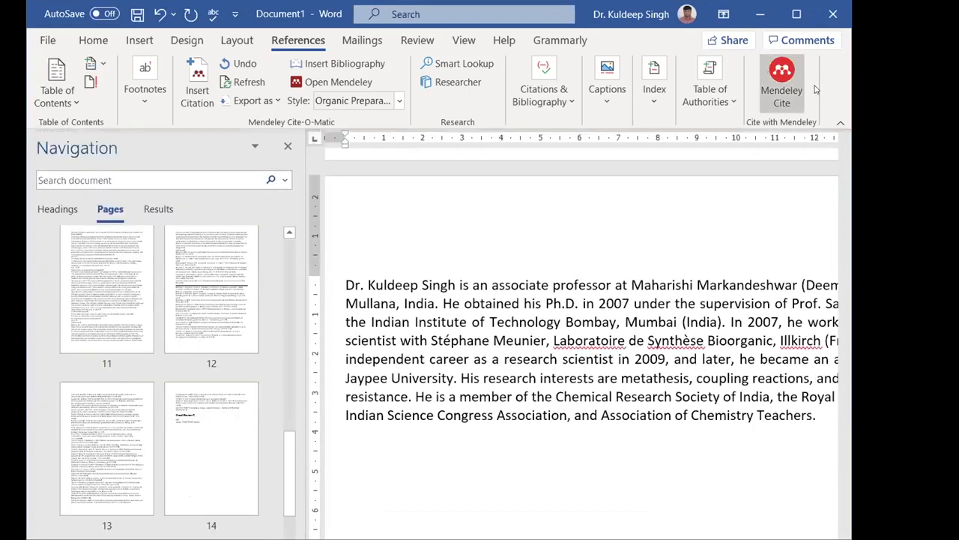
{"action": "left_click", "coordinate": [787, 105]}
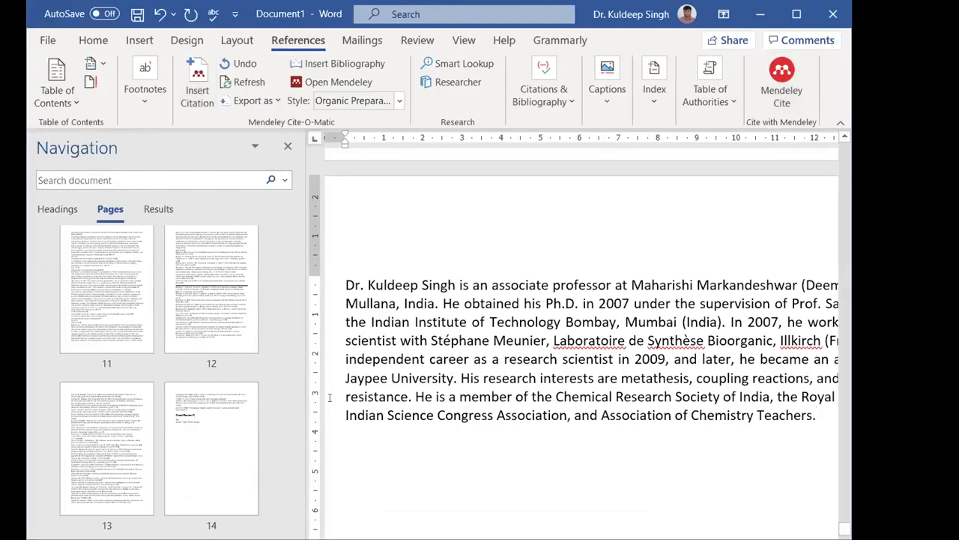
{"action": "left_click", "coordinate": [456, 285]}
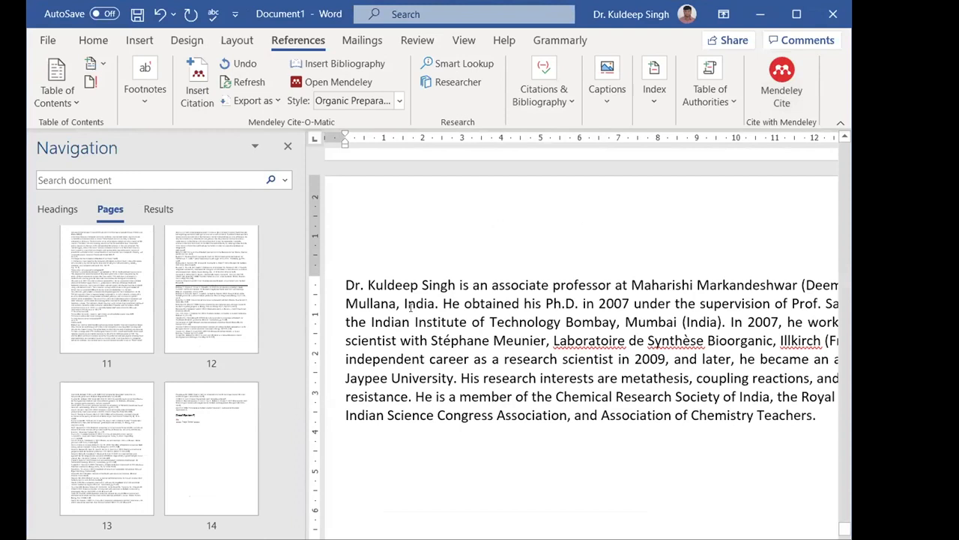
{"action": "left_click", "coordinate": [204, 101]}
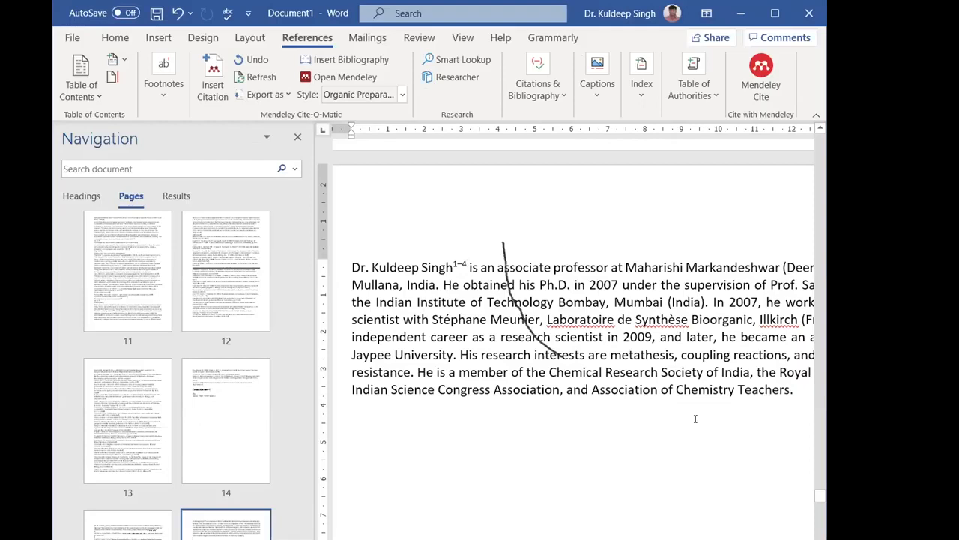
- Insert the Mendeley bibliography below the biography and add a citation to two references after "research scientist in 2009,"
{"action": "left_click", "coordinate": [794, 410]}
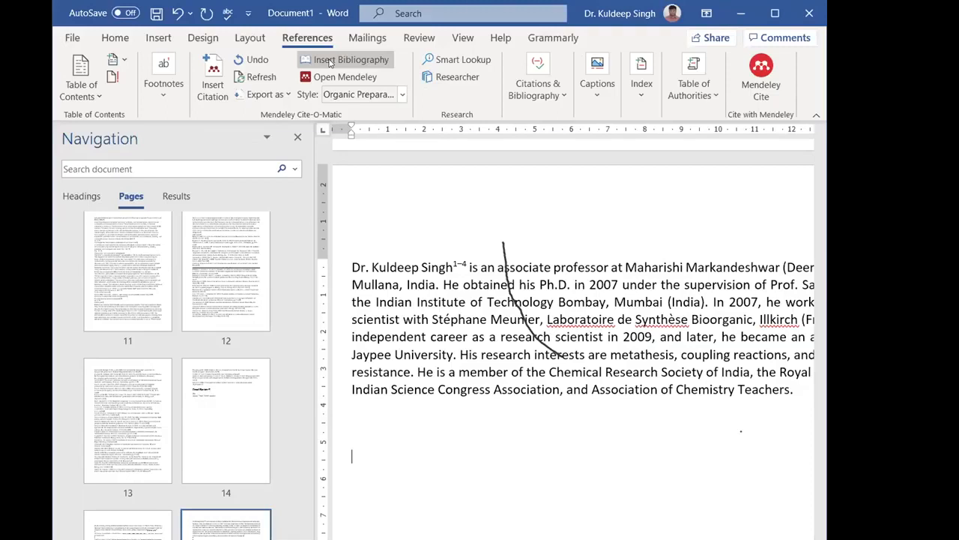
{"action": "left_click", "coordinate": [331, 63]}
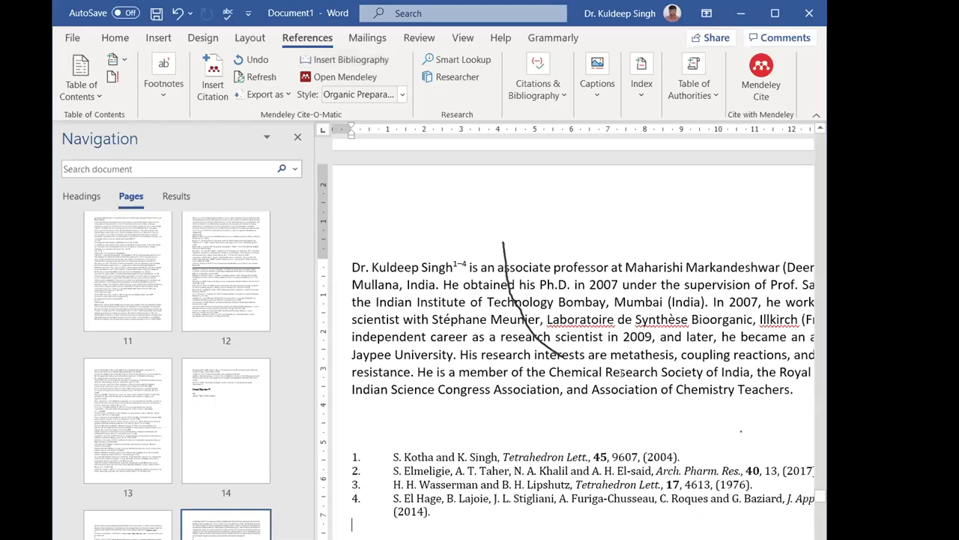
{"action": "left_click", "coordinate": [653, 339]}
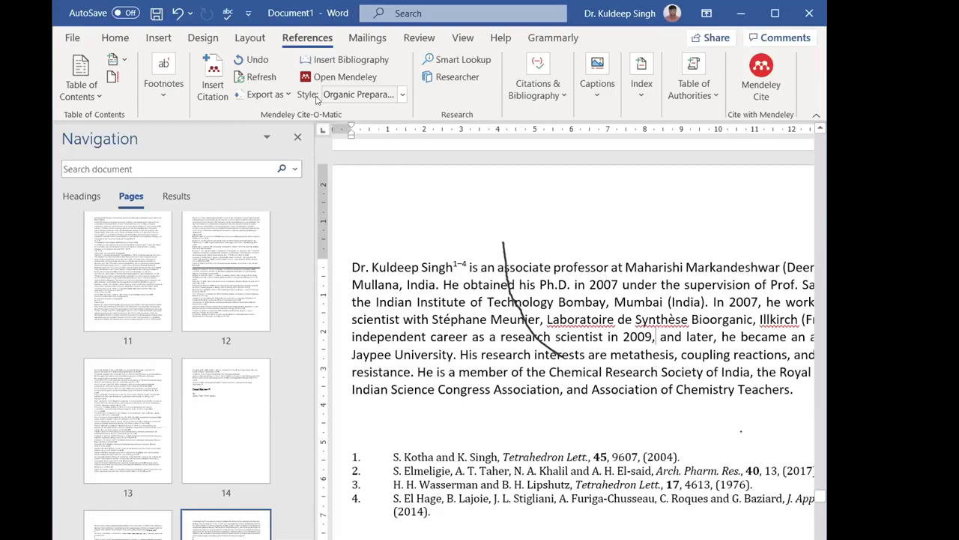
{"action": "left_click", "coordinate": [215, 88]}
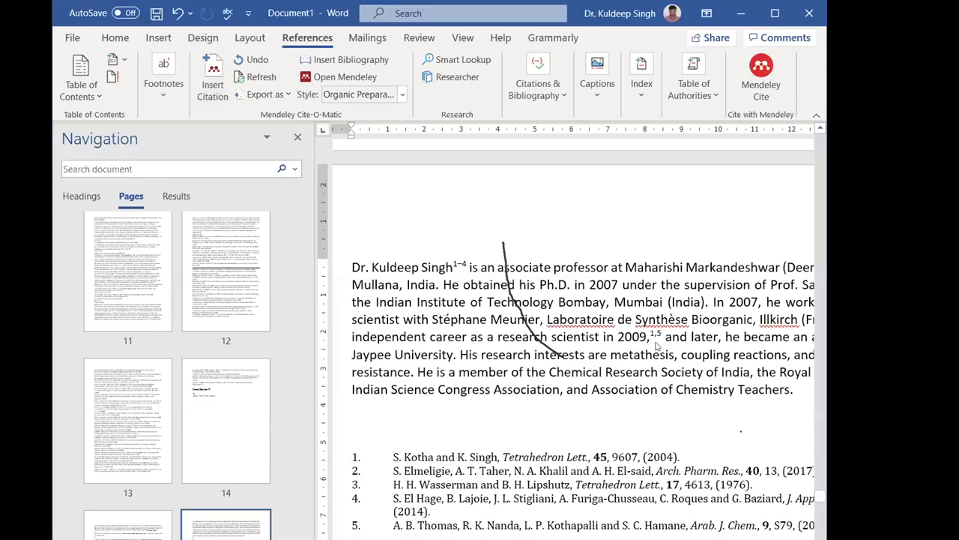
- Set the font size of the entire document's text to 18
{"action": "left_click", "coordinate": [657, 343]}
{"action": "key", "text": "ctrl+a"}
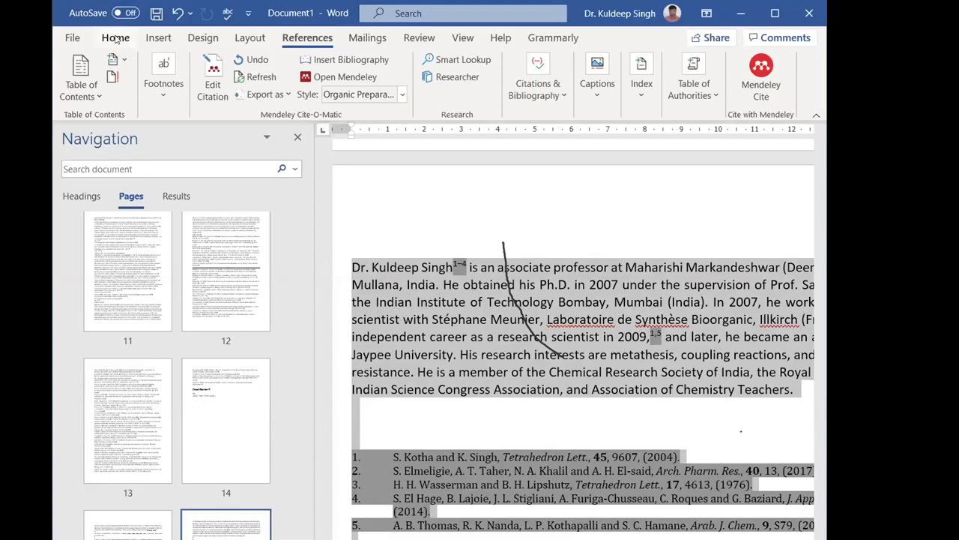
{"action": "left_click", "coordinate": [116, 39]}
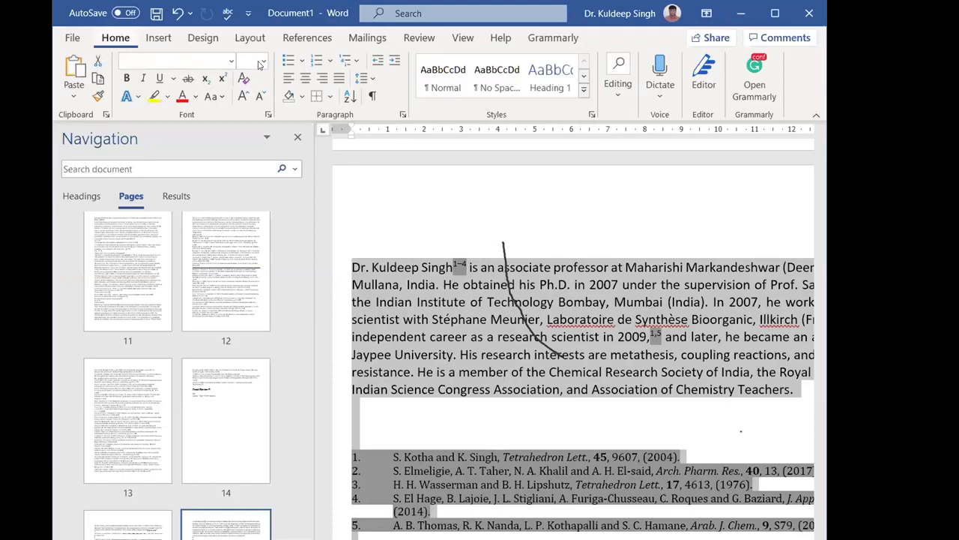
{"action": "left_click", "coordinate": [261, 62]}
{"action": "left_click", "coordinate": [409, 240]}
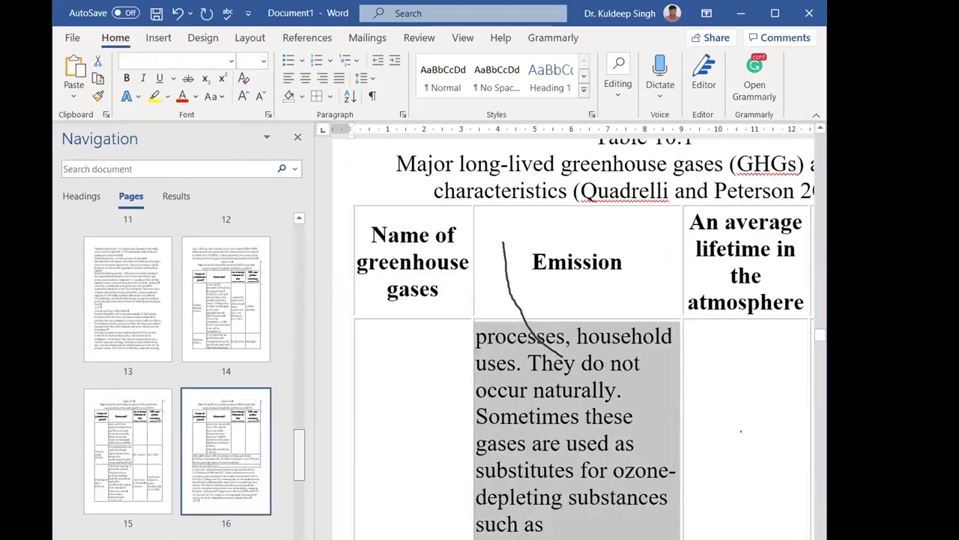
- Go to the biography on page 31 and close the Navigation pane
{"action": "scroll", "coordinate": [158, 341], "scroll_direction": "down", "scroll_amount": 10}
{"action": "left_click", "coordinate": [149, 335]}
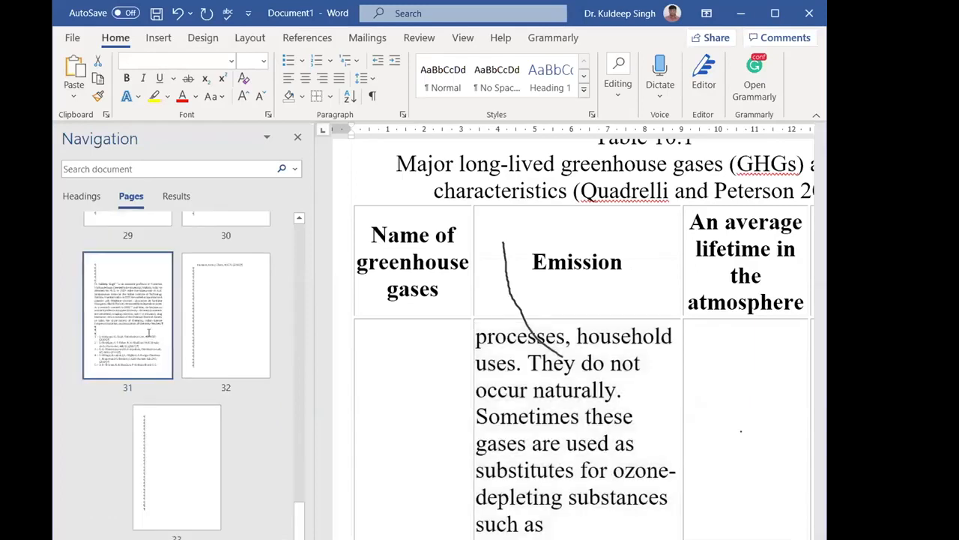
{"action": "scroll", "coordinate": [384, 200], "scroll_direction": "down", "scroll_amount": 4}
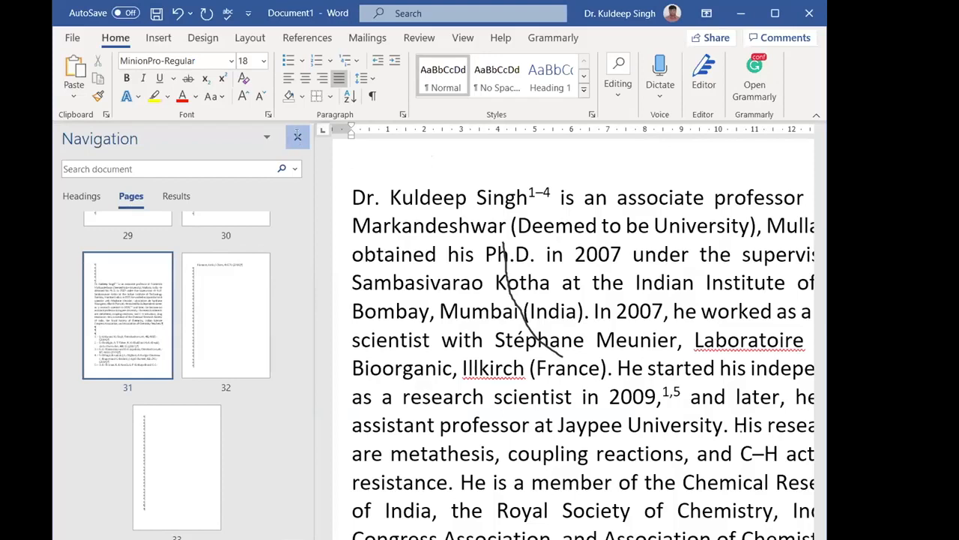
{"action": "left_click", "coordinate": [297, 138]}
{"action": "scroll", "coordinate": [632, 304], "scroll_direction": "down", "scroll_amount": 1}
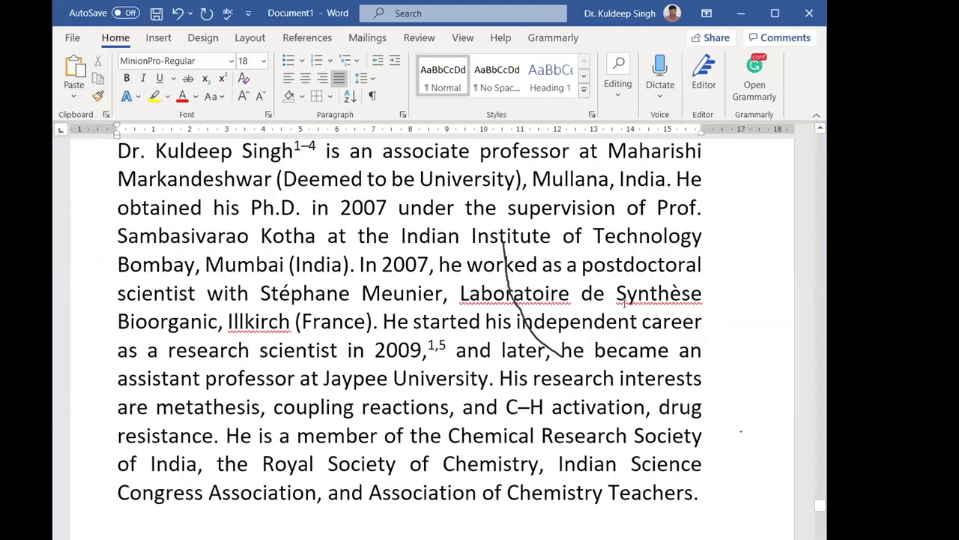
{"action": "scroll", "coordinate": [318, 195], "scroll_direction": "up", "scroll_amount": 1}
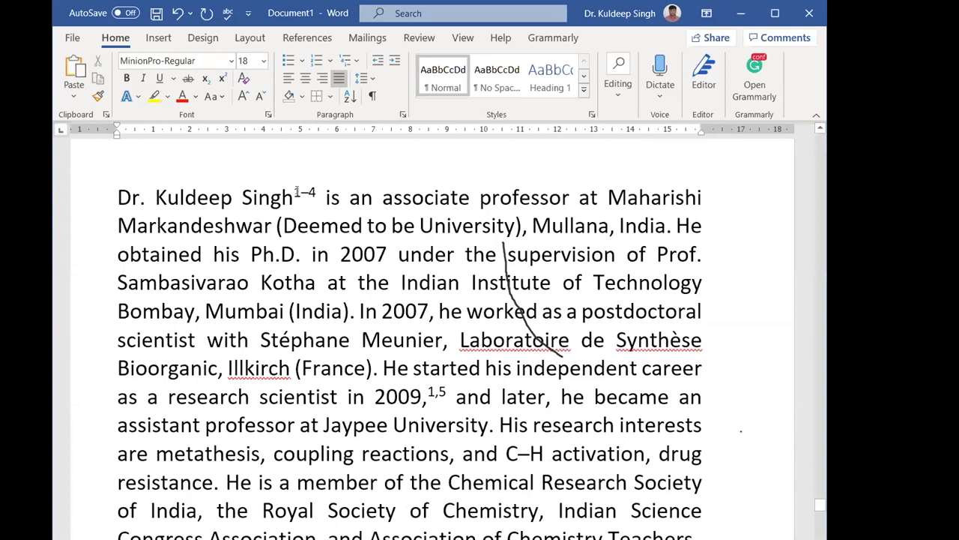
- Insert a citation to the Springer book Heterocyclic Chemistry after "Mumbai (India)." in the biography
{"action": "left_click_drag", "start_coordinate": [295, 192], "coordinate": [316, 192]}
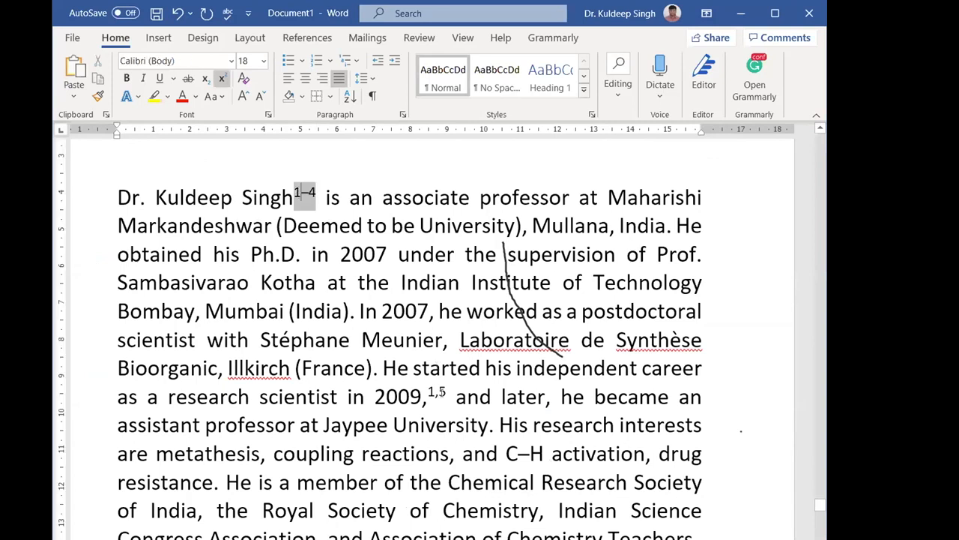
{"action": "left_click", "coordinate": [444, 392]}
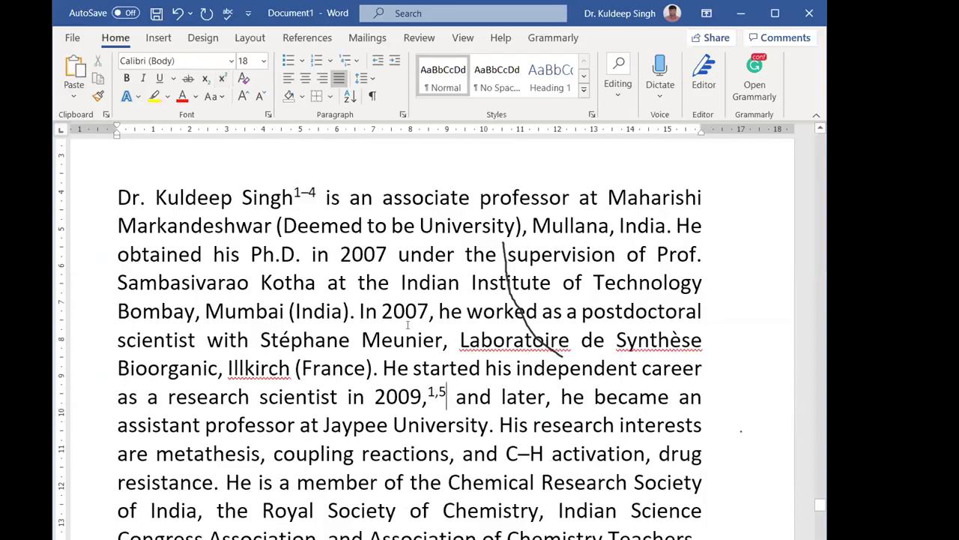
{"action": "left_click", "coordinate": [356, 310]}
{"action": "left_click", "coordinate": [327, 38]}
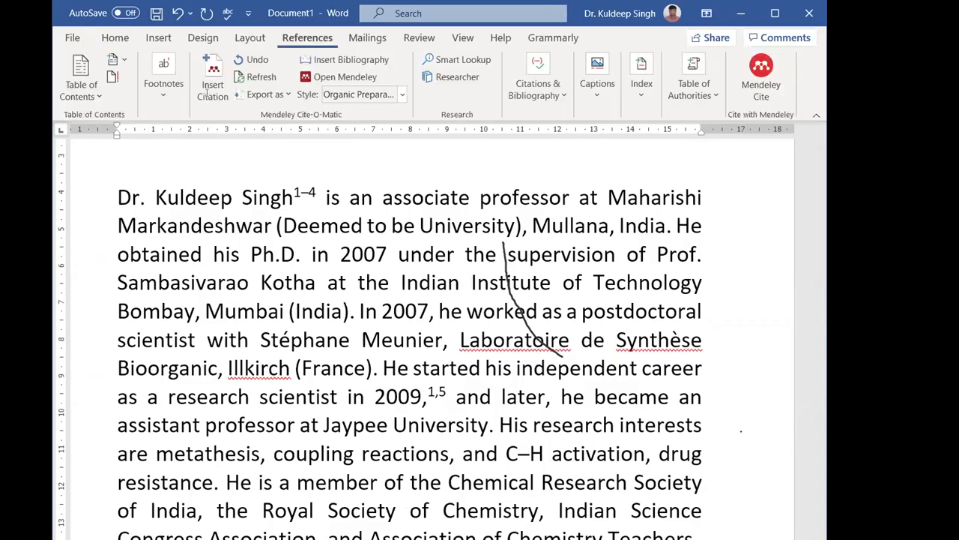
{"action": "left_click", "coordinate": [210, 88]}
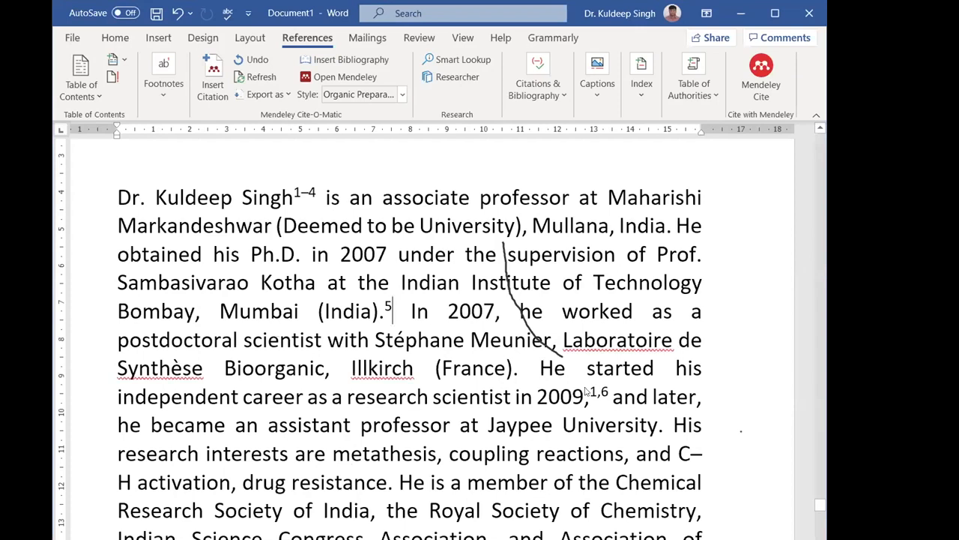
- Review the updated bibliography and switch the citation style to Organic Letters
{"action": "scroll", "coordinate": [587, 392], "scroll_direction": "down", "scroll_amount": 6}
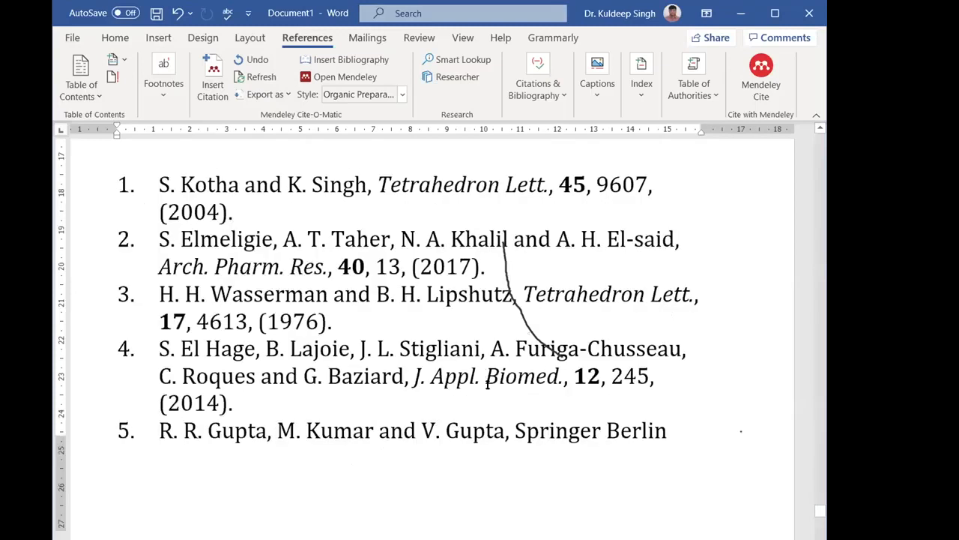
{"action": "scroll", "coordinate": [485, 386], "scroll_direction": "down", "scroll_amount": 3}
{"action": "scroll", "coordinate": [525, 352], "scroll_direction": "up", "scroll_amount": 3}
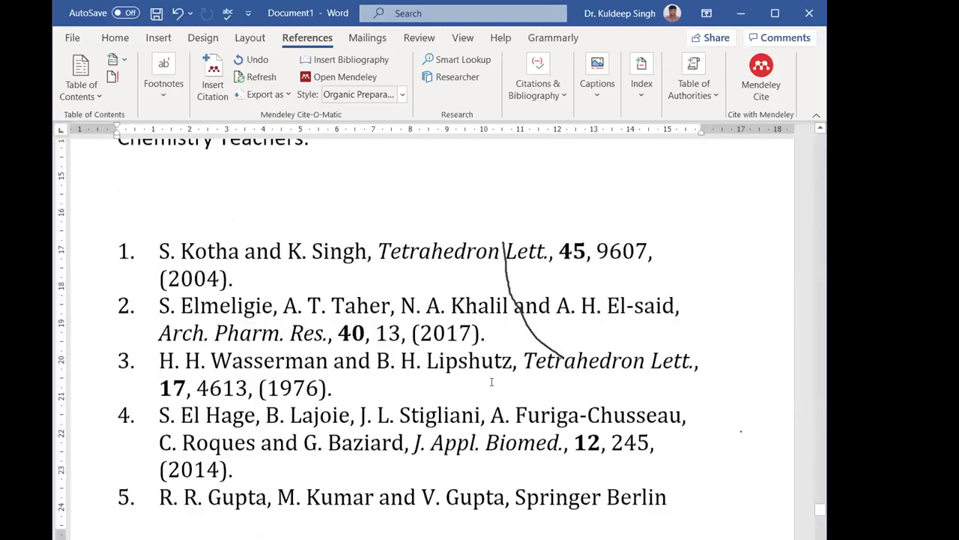
{"action": "scroll", "coordinate": [569, 331], "scroll_direction": "up", "scroll_amount": 5}
{"action": "scroll", "coordinate": [583, 330], "scroll_direction": "down", "scroll_amount": 2}
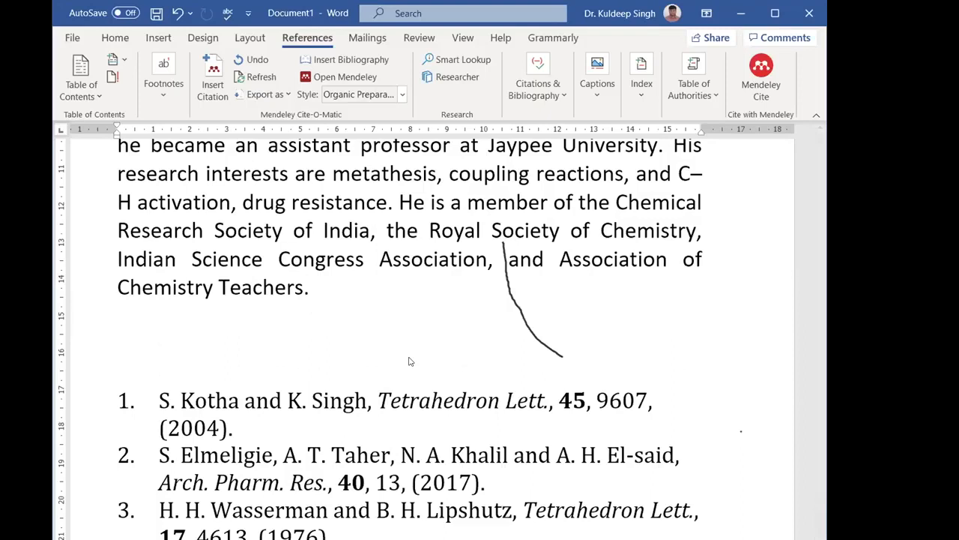
{"action": "left_click", "coordinate": [361, 151]}
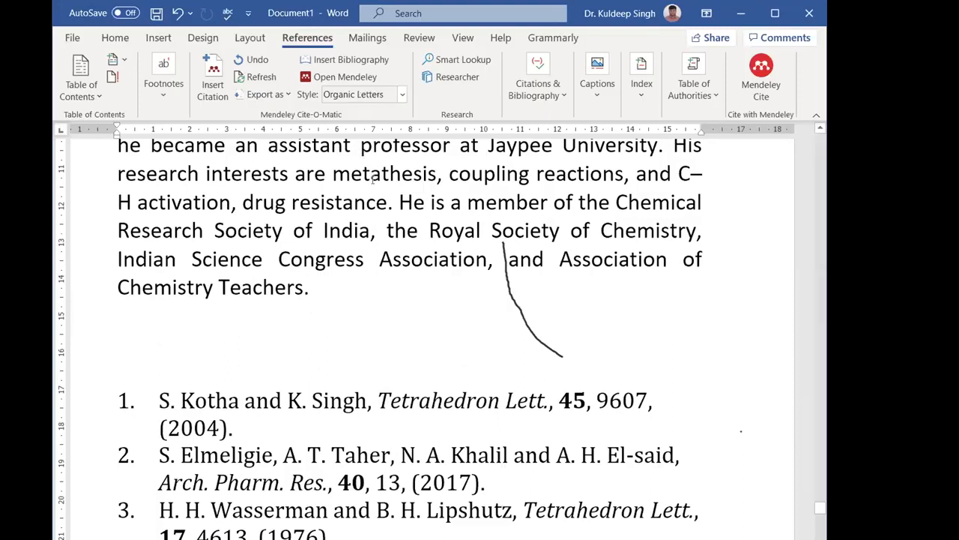
{"action": "scroll", "coordinate": [488, 333], "scroll_direction": "down", "scroll_amount": 10}
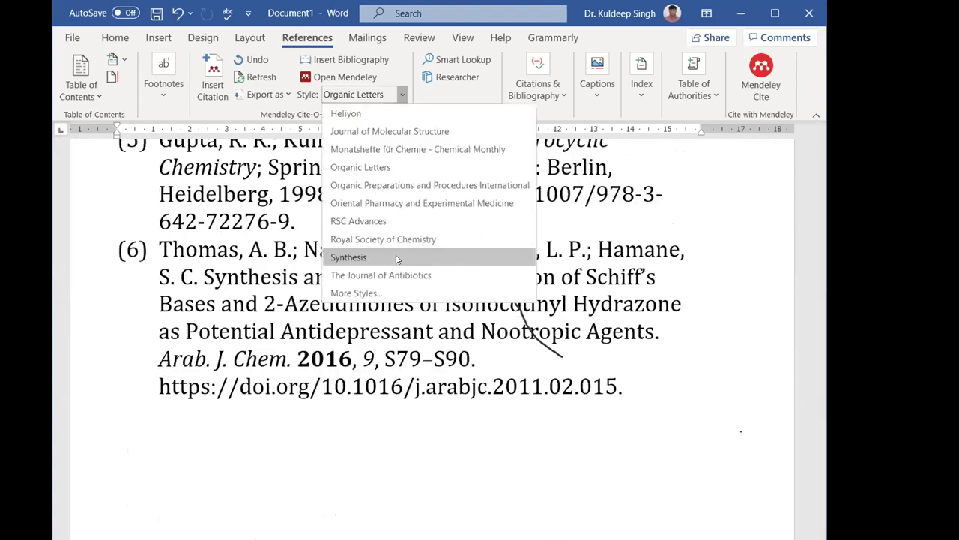
- Change the citation style to Synthesis and review the reformatted reference list
{"action": "left_click", "coordinate": [397, 258]}
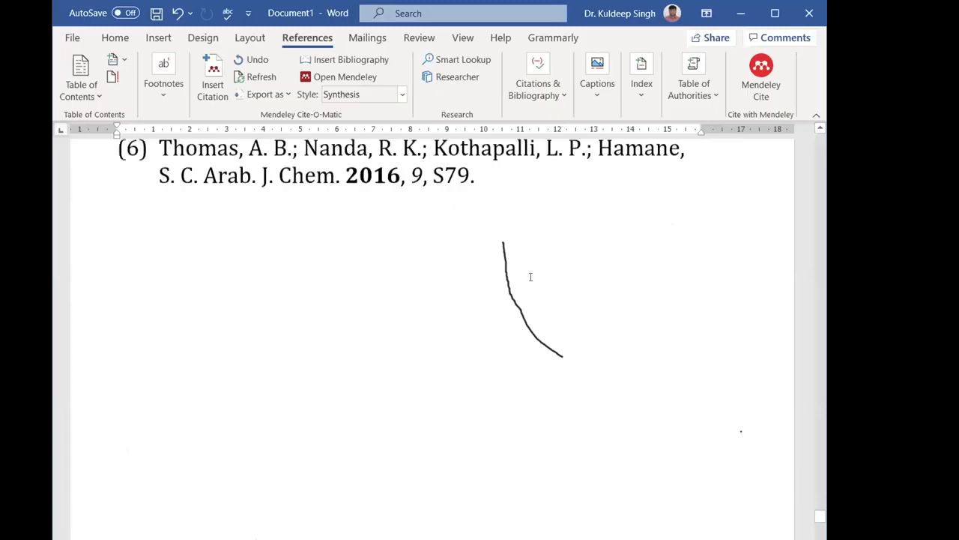
{"action": "scroll", "coordinate": [482, 318], "scroll_direction": "up", "scroll_amount": 5}
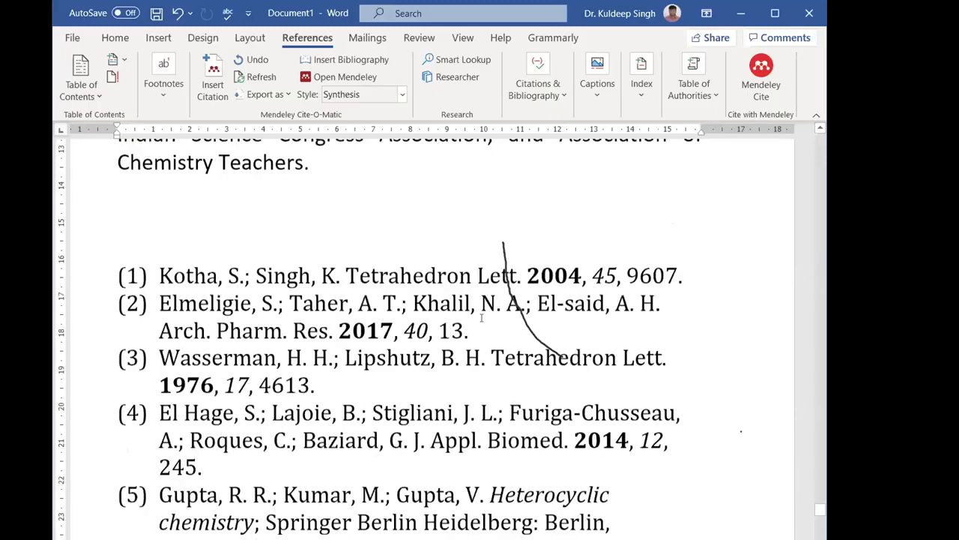
{"action": "scroll", "coordinate": [497, 335], "scroll_direction": "up", "scroll_amount": 2}
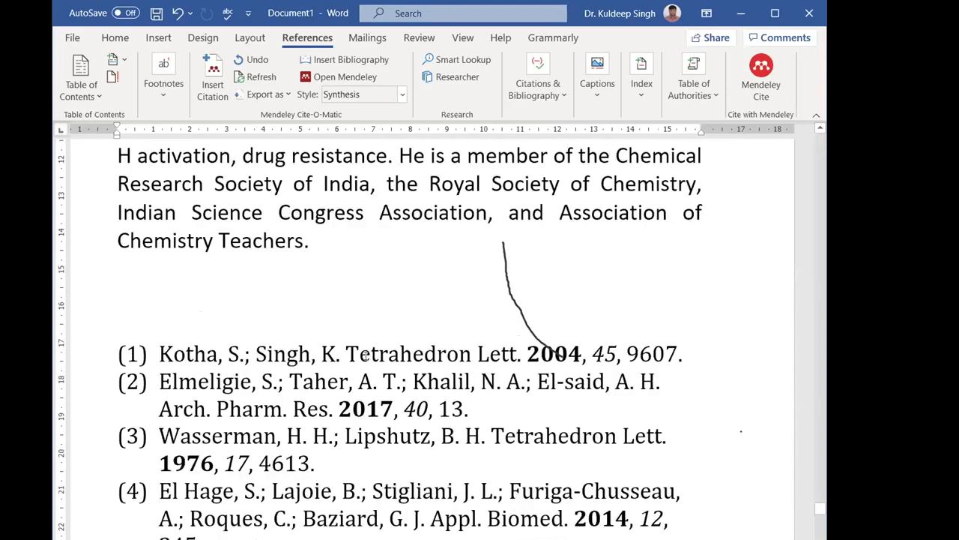
- Change the citation style to RSC Advances and review the reformatted reference list
{"action": "left_click", "coordinate": [402, 95]}
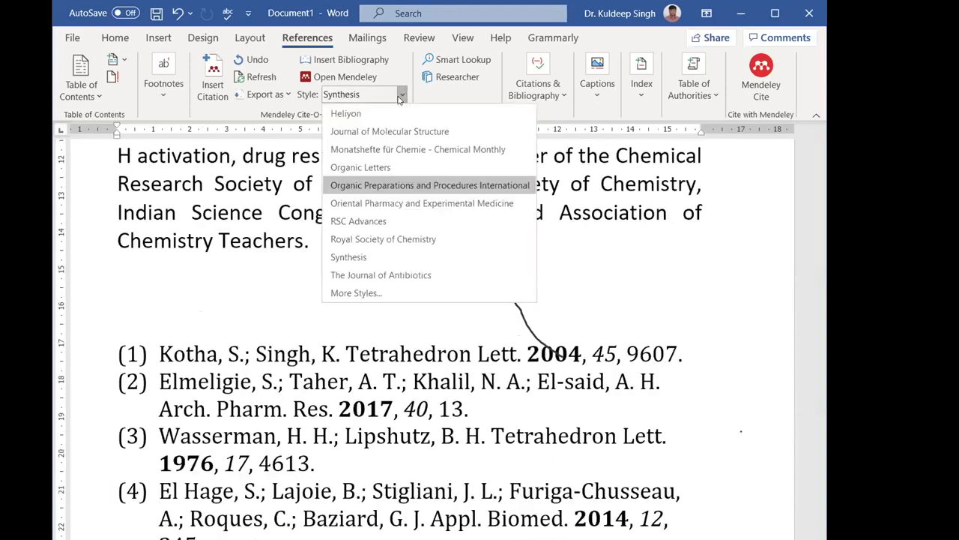
{"action": "left_click", "coordinate": [414, 221]}
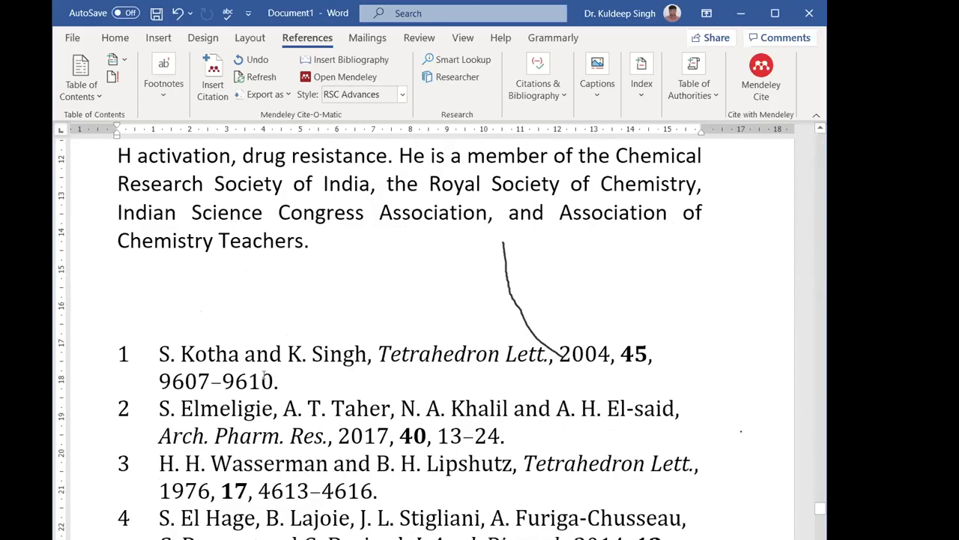
{"action": "scroll", "coordinate": [425, 391], "scroll_direction": "down", "scroll_amount": 2}
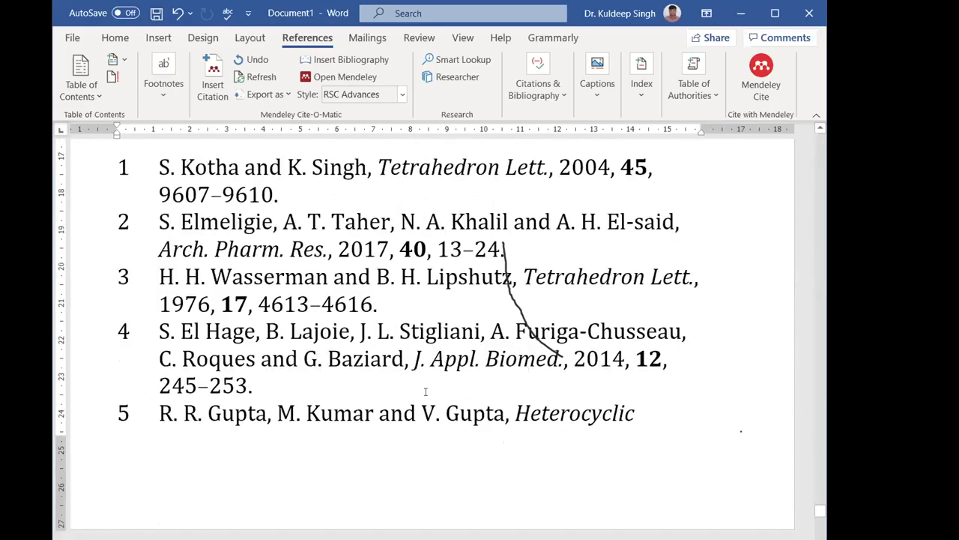
{"action": "scroll", "coordinate": [424, 380], "scroll_direction": "down", "scroll_amount": 3}
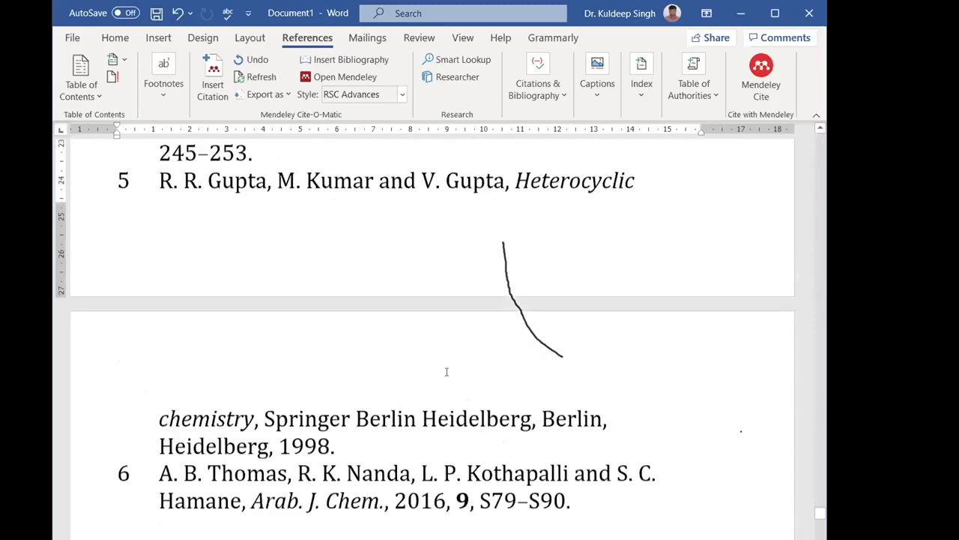
{"action": "scroll", "coordinate": [446, 371], "scroll_direction": "down", "scroll_amount": 2}
{"action": "scroll", "coordinate": [486, 345], "scroll_direction": "up", "scroll_amount": 2}
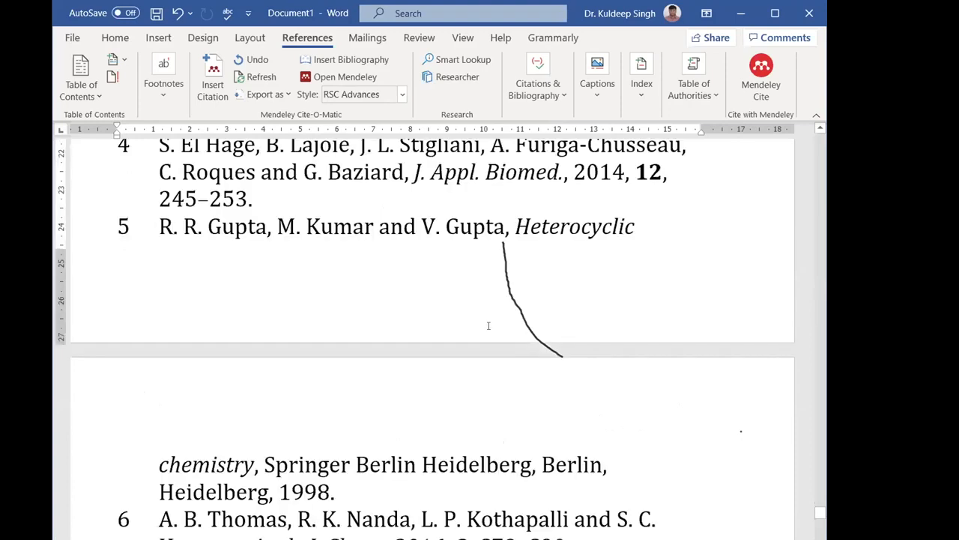
{"action": "scroll", "coordinate": [488, 325], "scroll_direction": "up", "scroll_amount": 2}
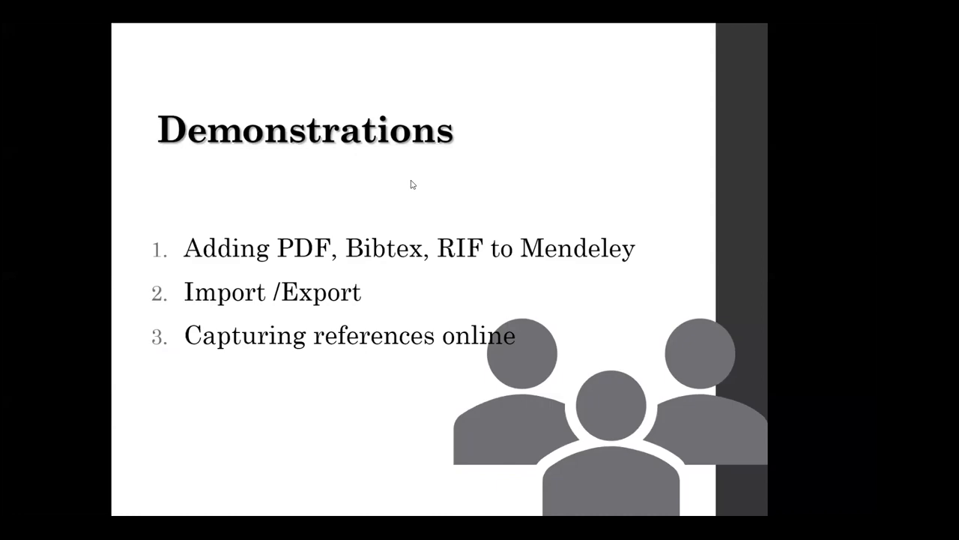
- Switch to Chrome and open the Web Importer's Chrome Web Store page from the Mendeley website's Web Importer section
{"action": "key", "text": "alt+Tab"}
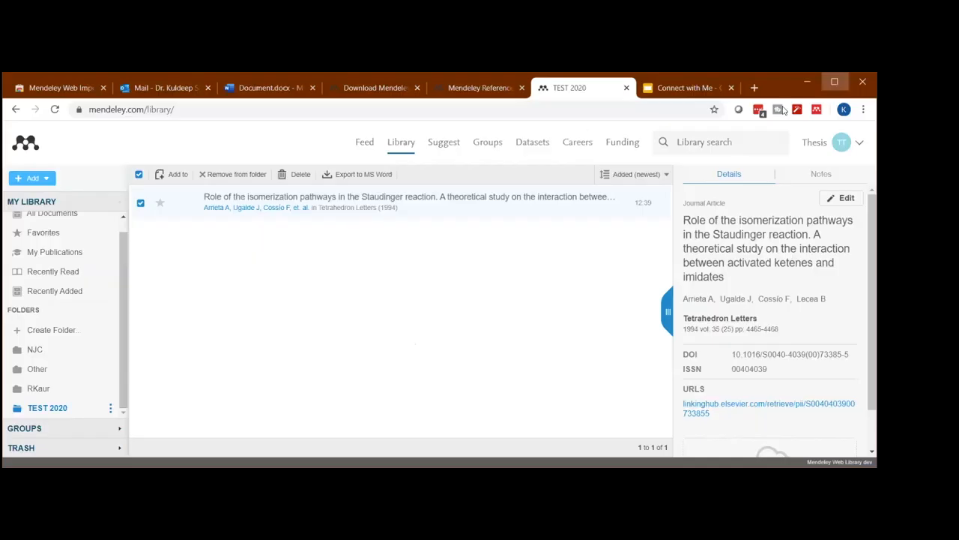
{"action": "left_click", "coordinate": [834, 81]}
{"action": "left_click", "coordinate": [453, 52]}
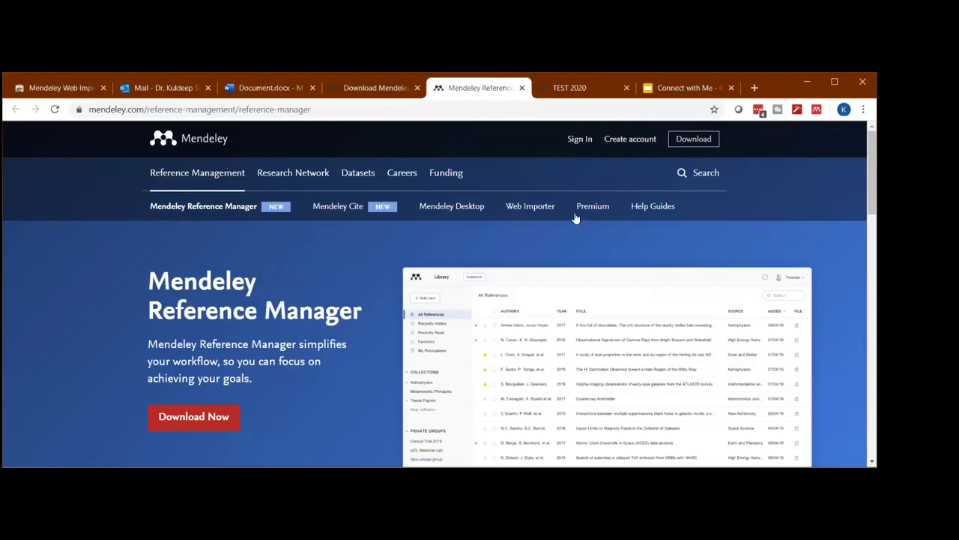
{"action": "left_click", "coordinate": [529, 209]}
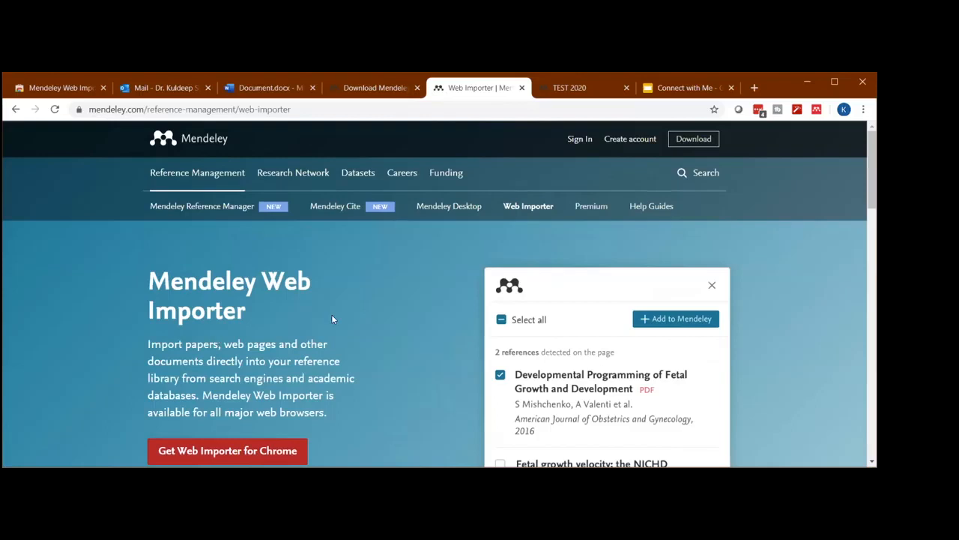
{"action": "scroll", "coordinate": [332, 314], "scroll_direction": "down", "scroll_amount": 2}
{"action": "left_click", "coordinate": [303, 332]}
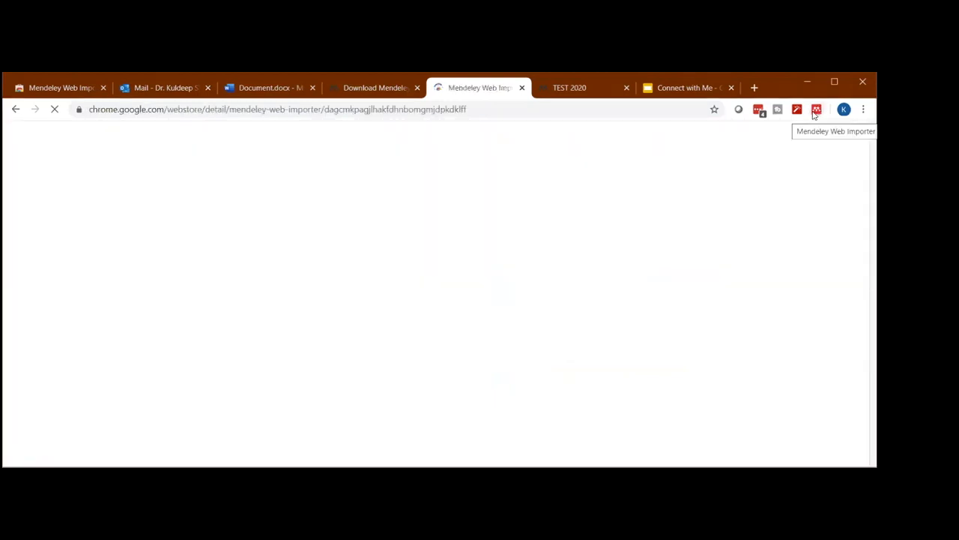
- Open sciencedirect.com in a new browser tab
{"action": "left_click", "coordinate": [562, 90]}
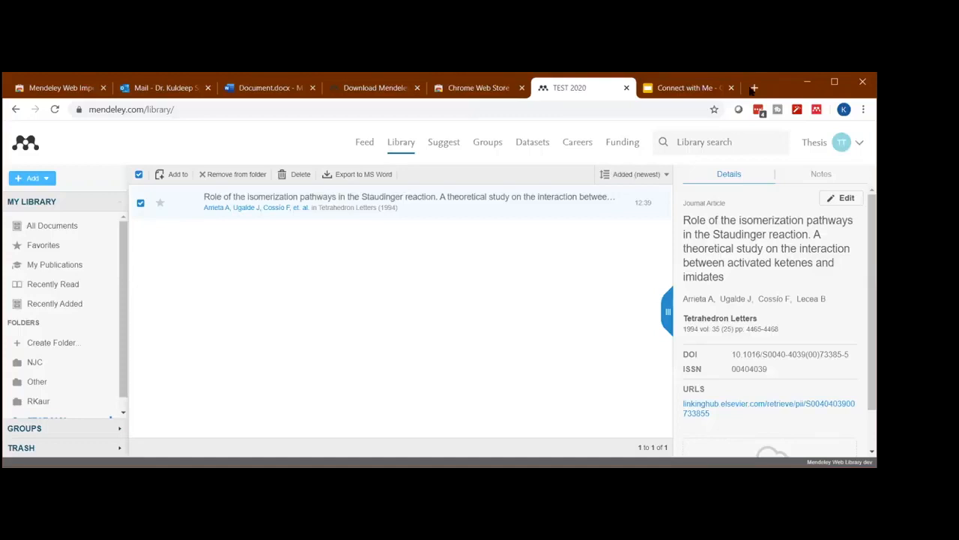
{"action": "left_click", "coordinate": [753, 88]}
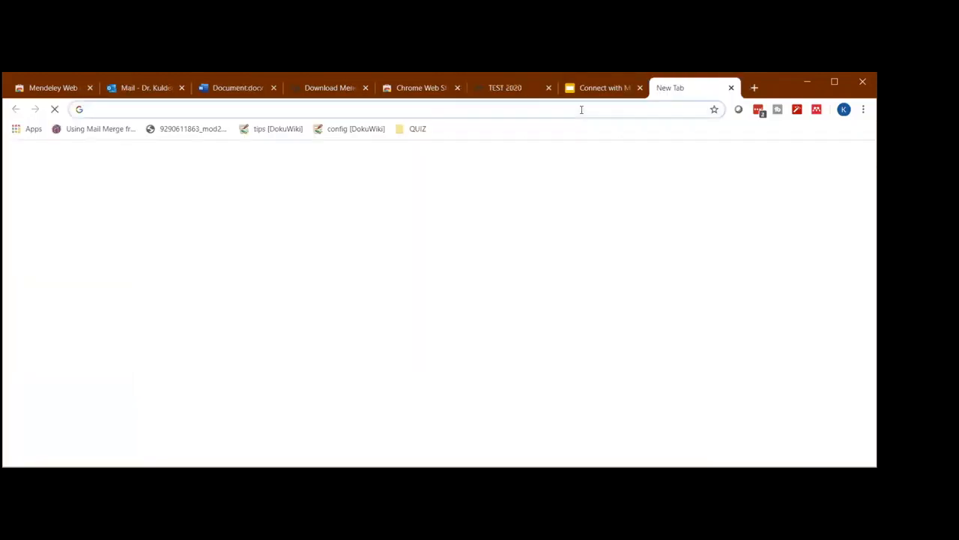
{"action": "left_click", "coordinate": [581, 109]}
{"action": "type", "text": "scienc"}
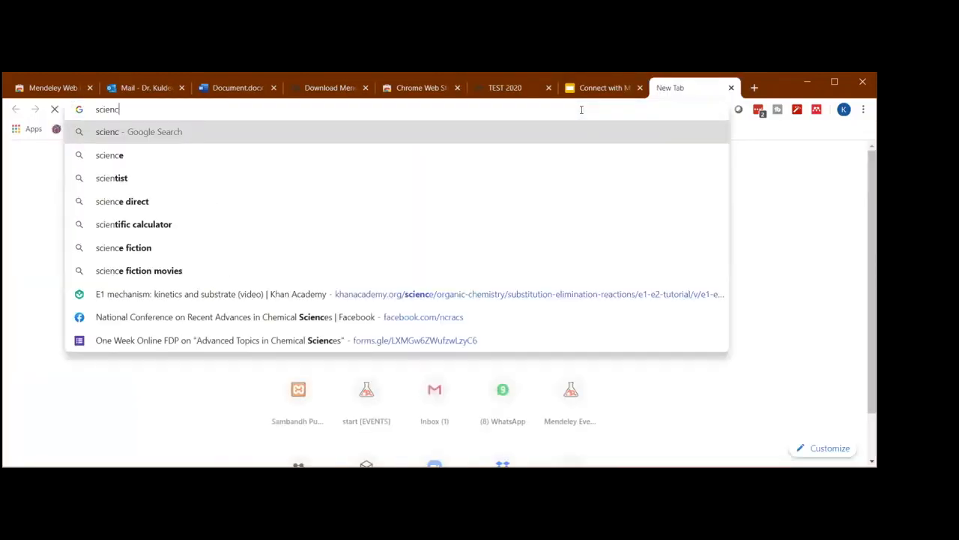
{"action": "type", "text": "edir"}
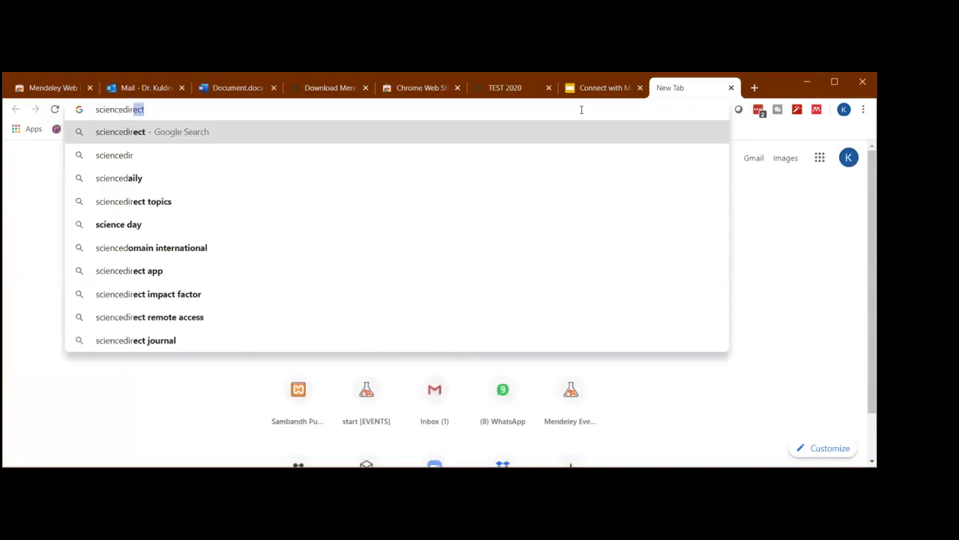
{"action": "type", "text": "ect."}
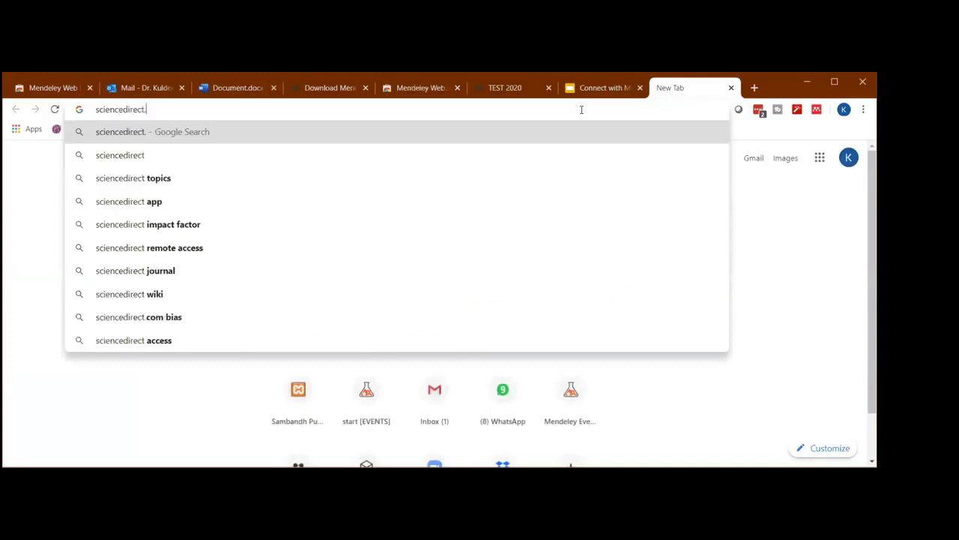
{"action": "type", "text": "com"}
{"action": "key", "text": "Return"}
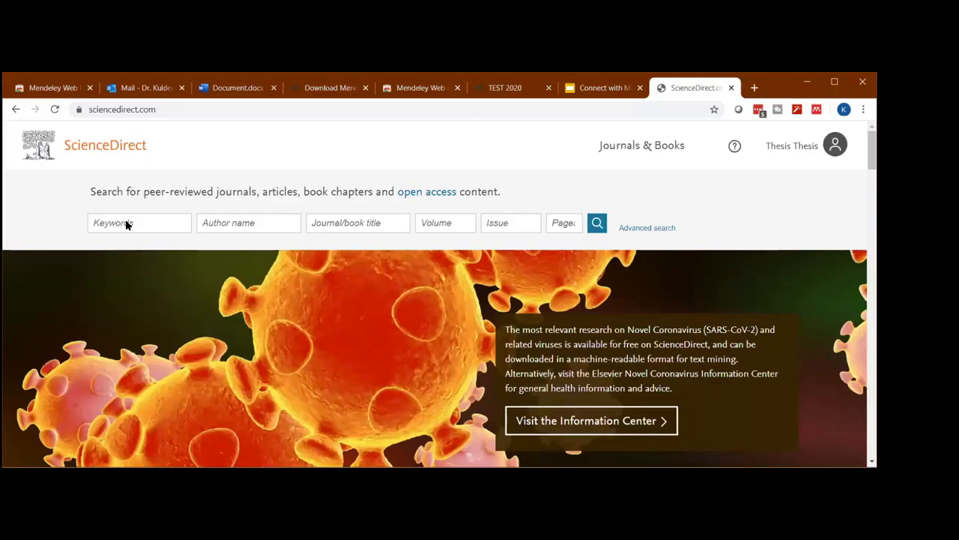
- Search ScienceDirect for the keyword COVID and look through the list of articles
{"action": "left_click", "coordinate": [124, 221]}
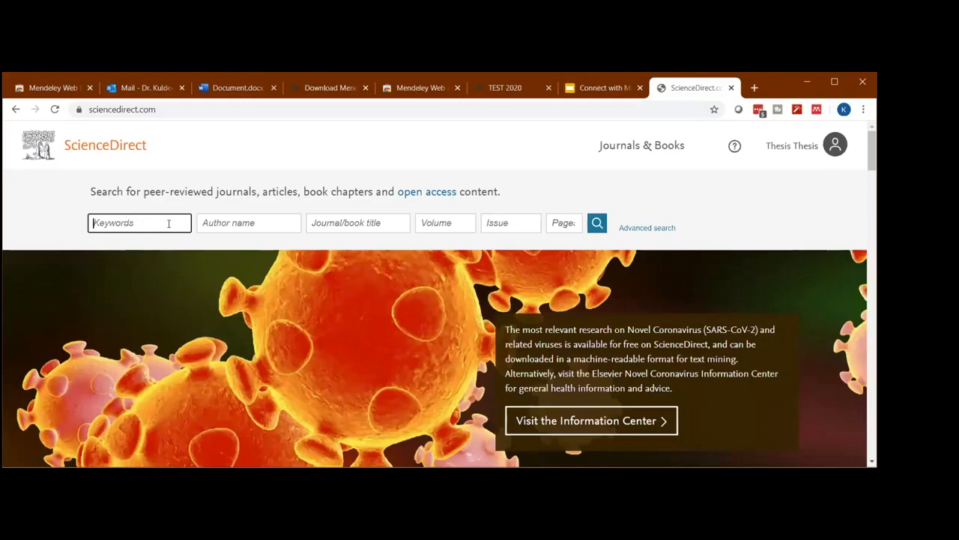
{"action": "type", "text": "COVID"}
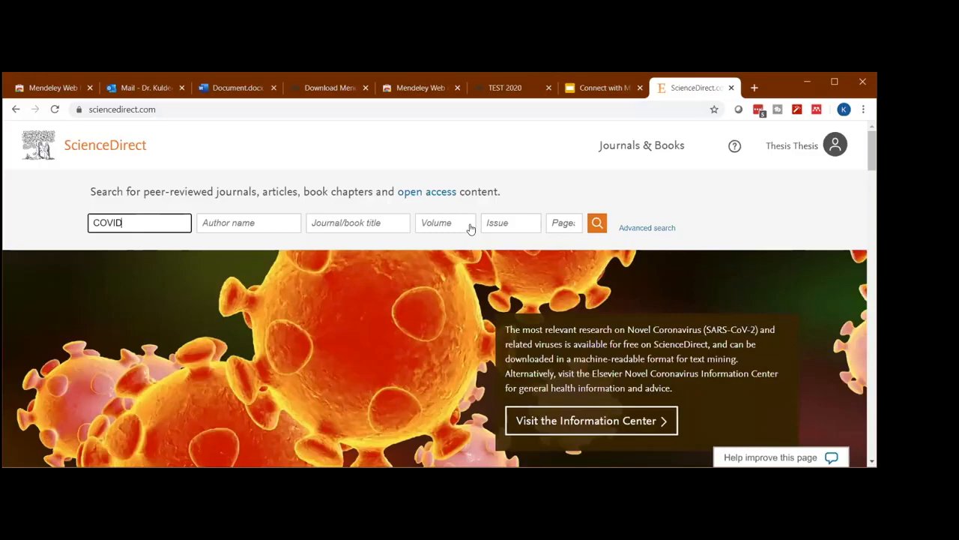
{"action": "key", "text": "Return"}
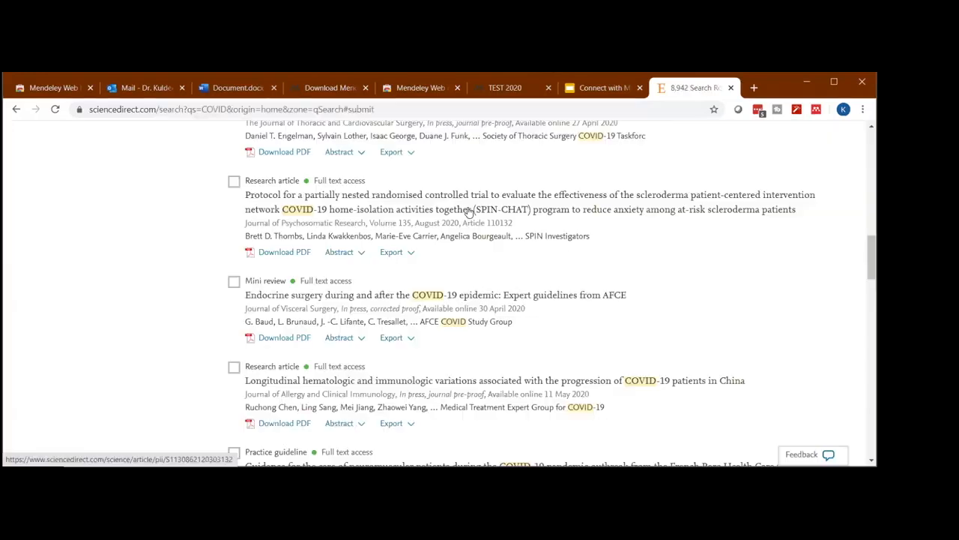
{"action": "scroll", "coordinate": [468, 208], "scroll_direction": "down", "scroll_amount": 5}
{"action": "scroll", "coordinate": [470, 212], "scroll_direction": "up", "scroll_amount": 1}
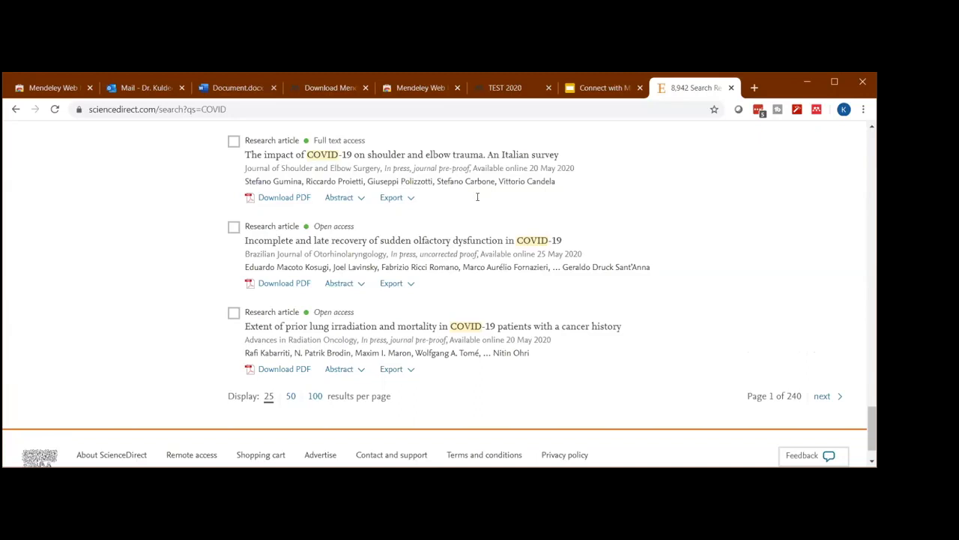
{"action": "scroll", "coordinate": [271, 284], "scroll_direction": "up", "scroll_amount": 20}
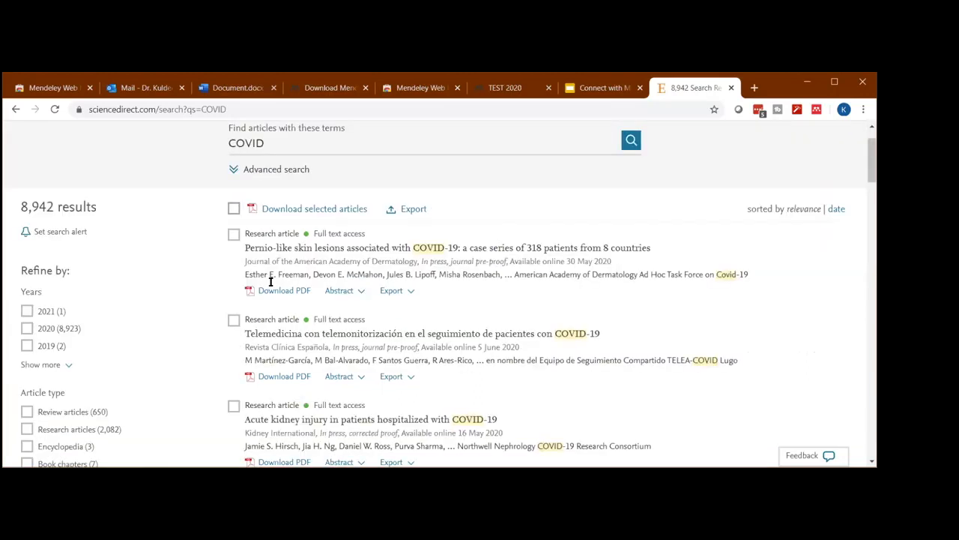
- Open the Mendeley Web Importer on the search results, consent to the extension's data use and sign in
{"action": "left_click", "coordinate": [817, 110]}
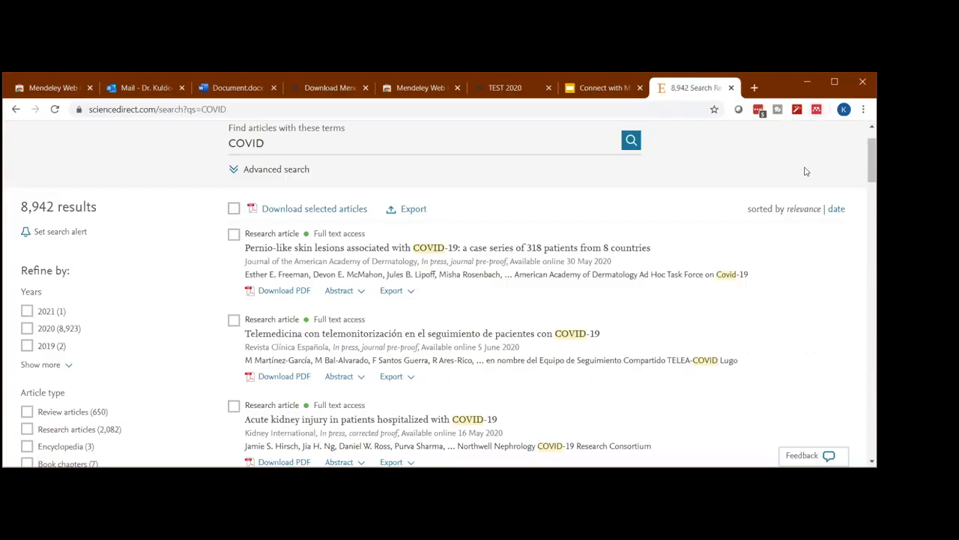
{"action": "scroll", "coordinate": [632, 340], "scroll_direction": "down", "scroll_amount": 3}
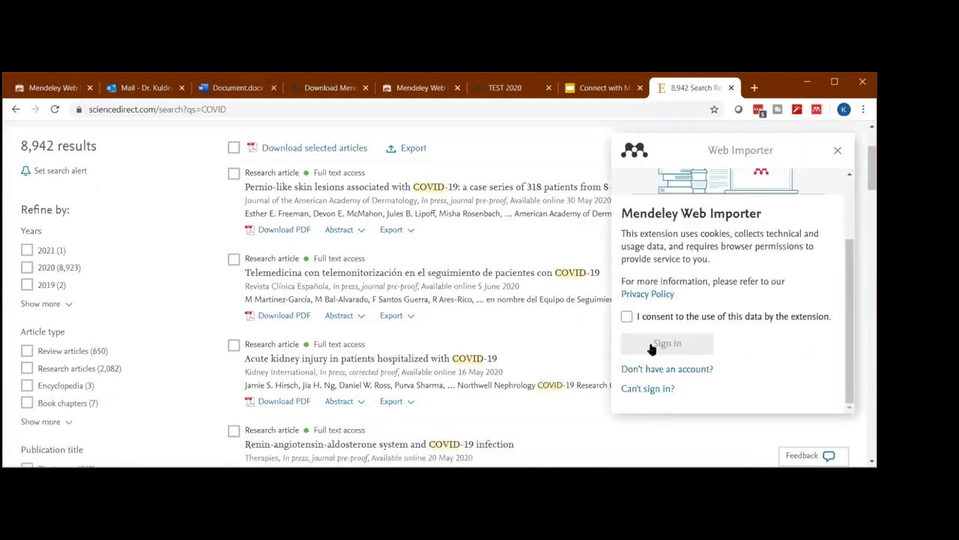
{"action": "left_click", "coordinate": [652, 348]}
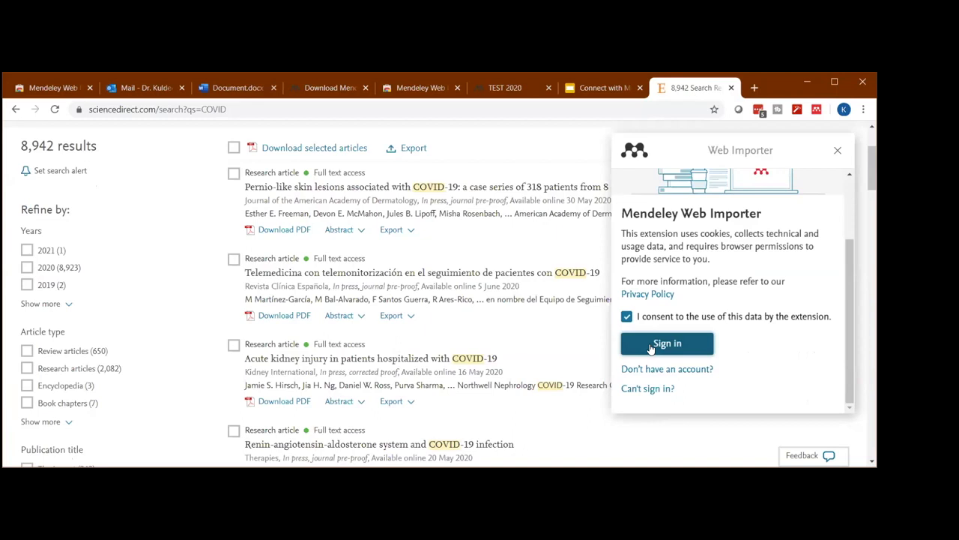
{"action": "left_click", "coordinate": [652, 346]}
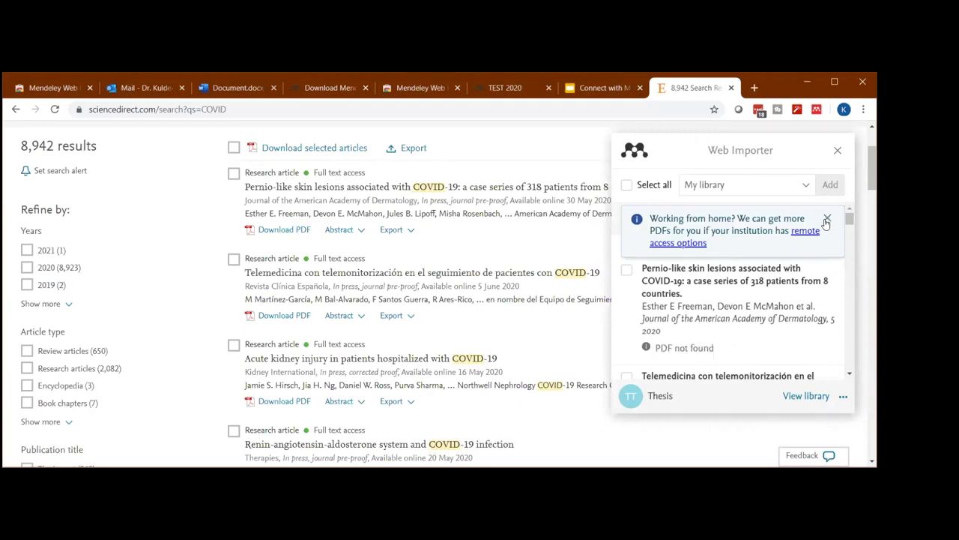
- Dismiss the remote access notice in the Web Importer and review the references detected on the page
{"action": "left_click", "coordinate": [827, 220]}
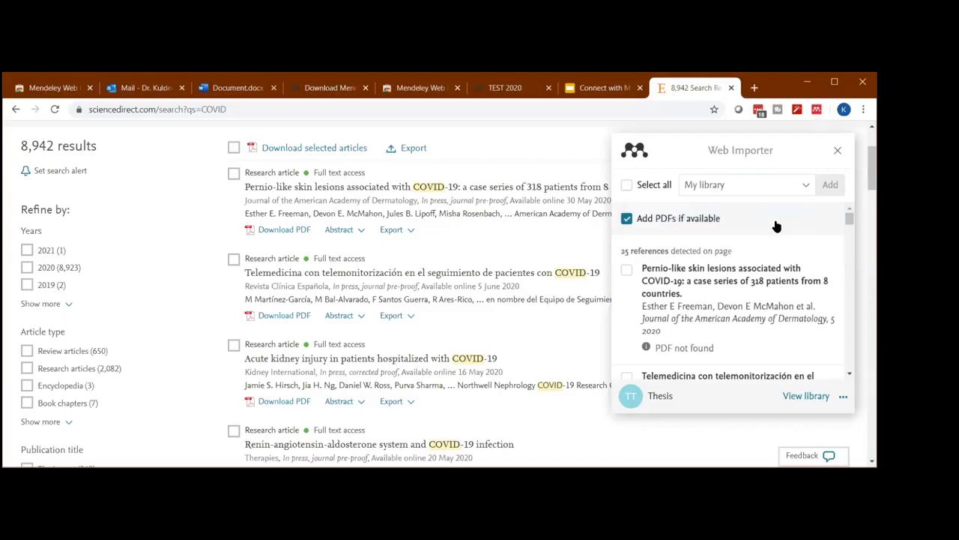
{"action": "scroll", "coordinate": [758, 237], "scroll_direction": "down", "scroll_amount": 2}
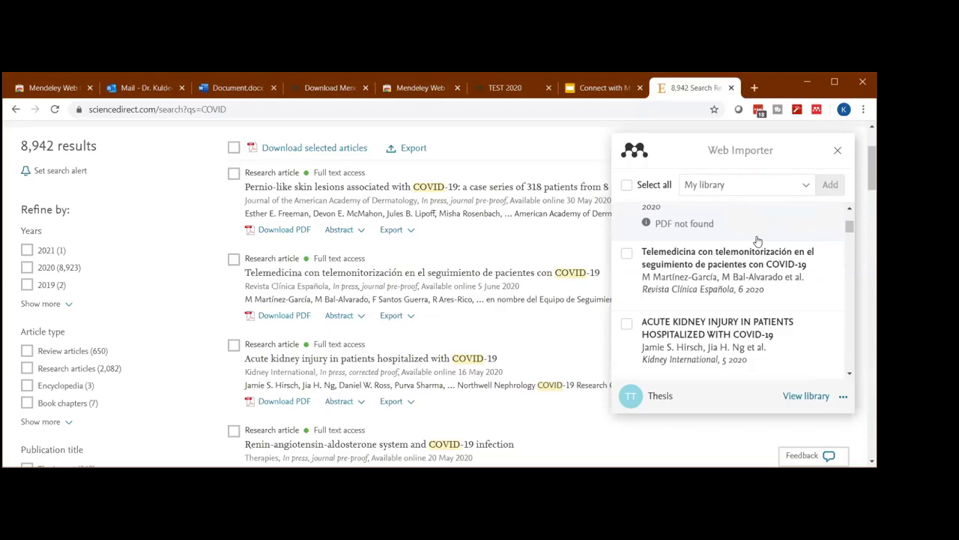
{"action": "scroll", "coordinate": [759, 248], "scroll_direction": "down", "scroll_amount": 3}
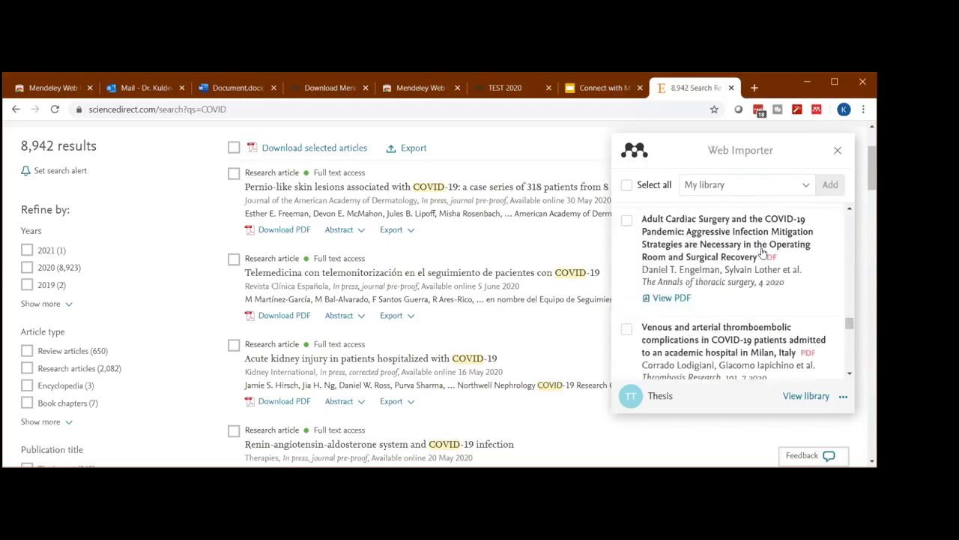
{"action": "scroll", "coordinate": [762, 253], "scroll_direction": "down", "scroll_amount": 5}
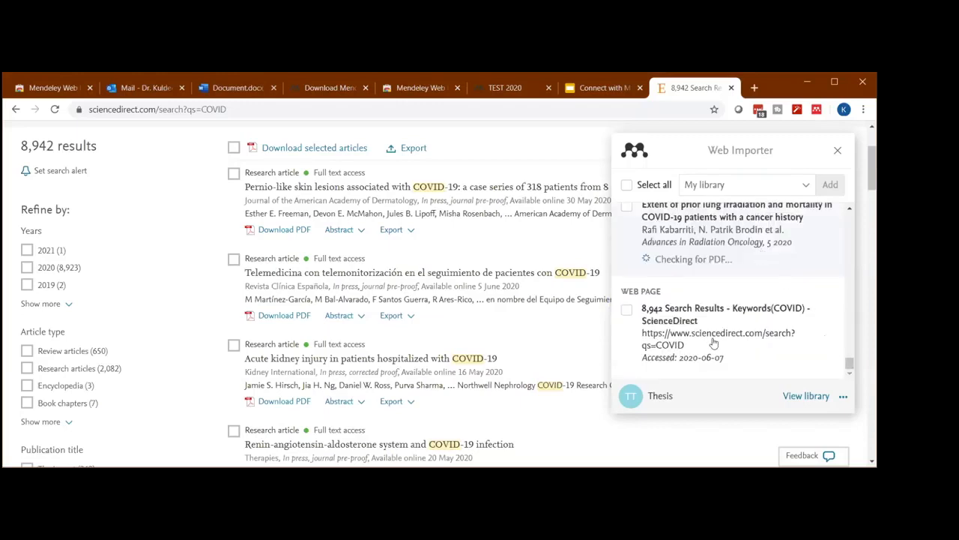
{"action": "scroll", "coordinate": [686, 277], "scroll_direction": "up", "scroll_amount": 15}
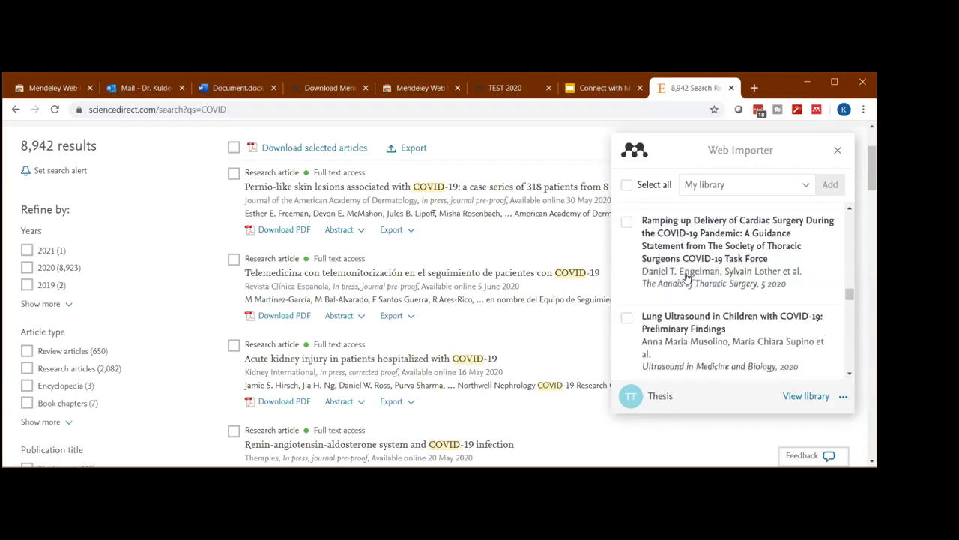
{"action": "scroll", "coordinate": [650, 237], "scroll_direction": "up", "scroll_amount": 2}
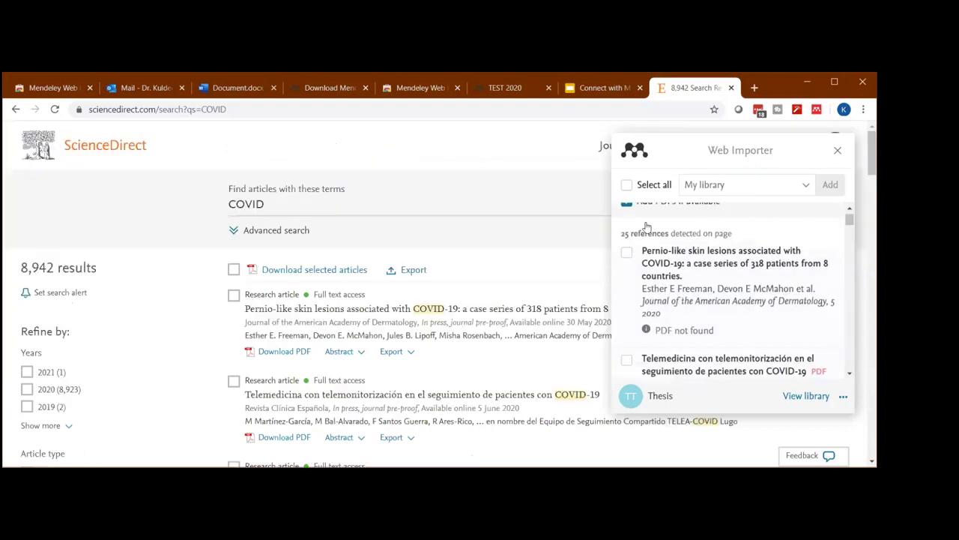
{"action": "scroll", "coordinate": [772, 199], "scroll_direction": "up", "scroll_amount": 1}
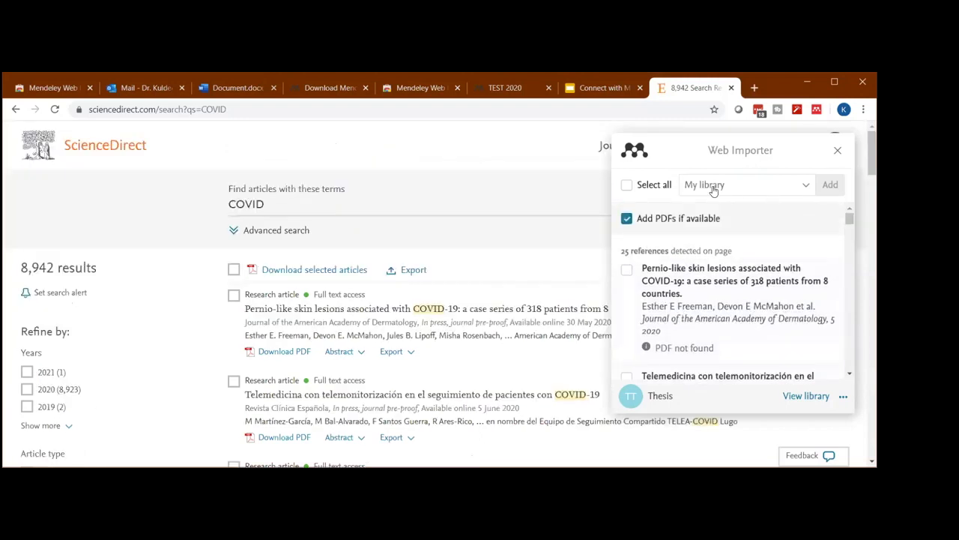
- Choose the TEST 2020 collection as the destination for the imported references
{"action": "left_click", "coordinate": [806, 188]}
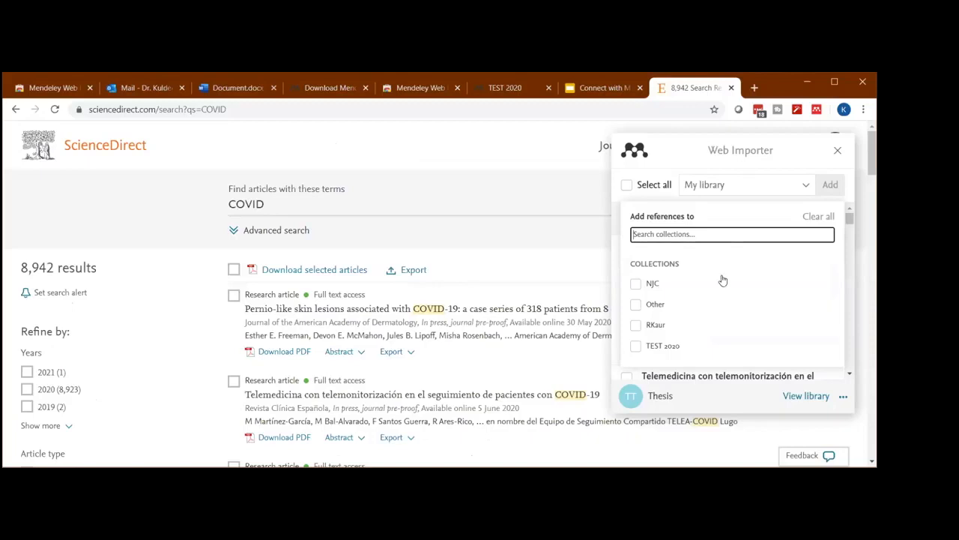
{"action": "scroll", "coordinate": [675, 338], "scroll_direction": "down", "scroll_amount": 3}
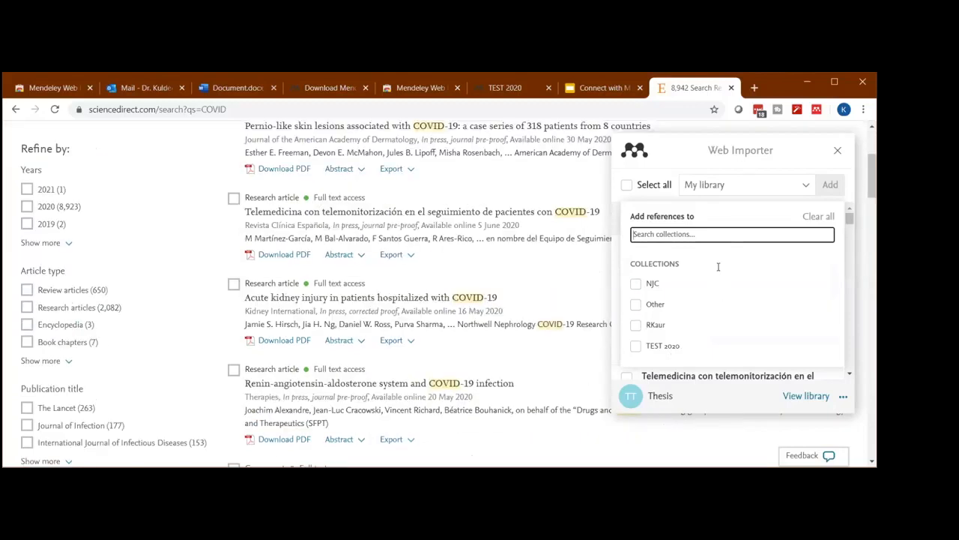
{"action": "left_click", "coordinate": [659, 353]}
{"action": "left_click", "coordinate": [651, 346]}
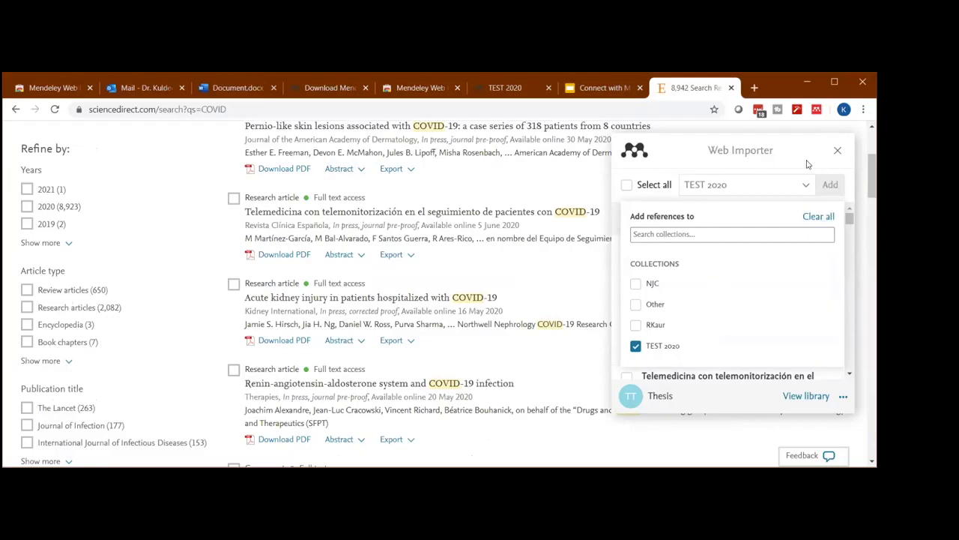
- Select the Pernio-like skin lesions, Telemedicina, Renin-angiotensin-aldosterone (Therapies) and Geriatrician references and add them to the TEST 2020 collection
{"action": "left_click", "coordinate": [755, 247]}
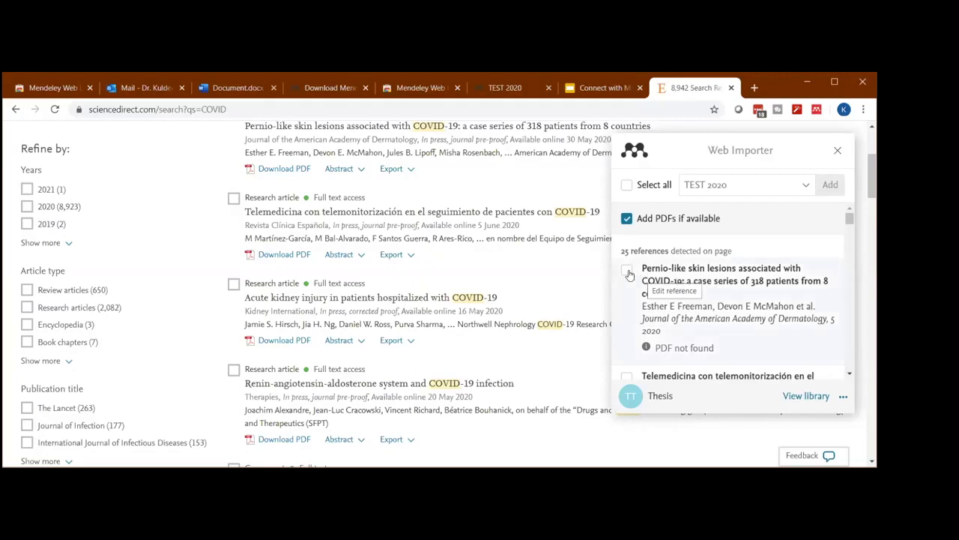
{"action": "left_click", "coordinate": [671, 292]}
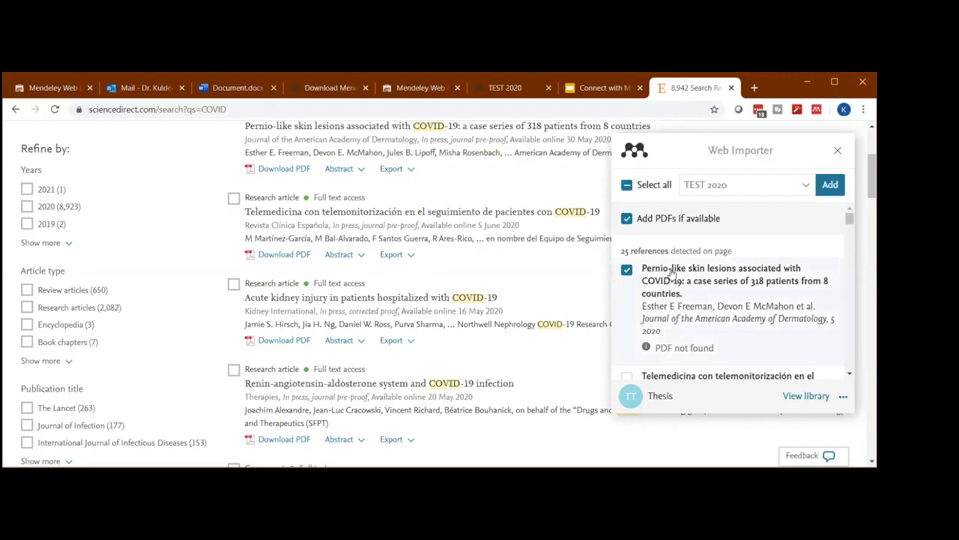
{"action": "scroll", "coordinate": [709, 259], "scroll_direction": "down", "scroll_amount": 3}
{"action": "scroll", "coordinate": [667, 231], "scroll_direction": "up", "scroll_amount": 1}
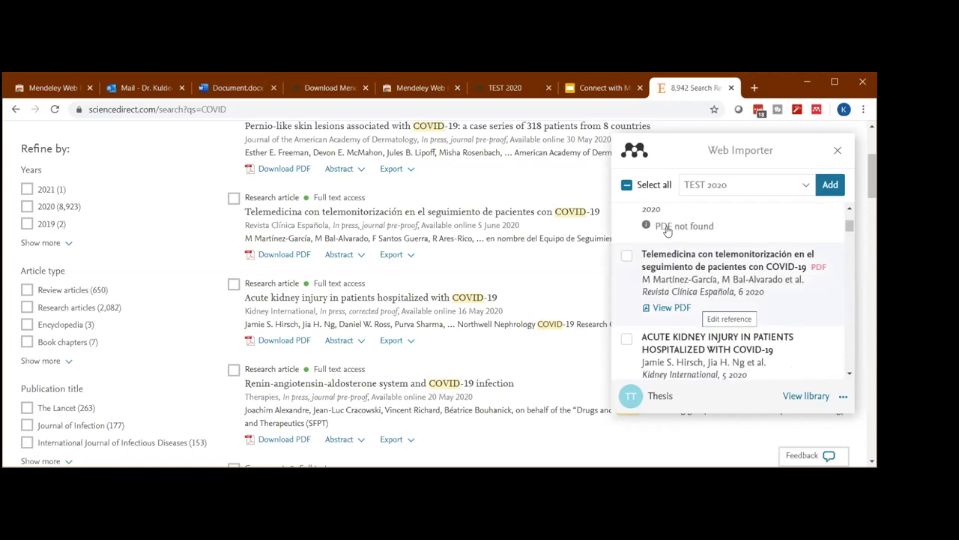
{"action": "left_click", "coordinate": [688, 287]}
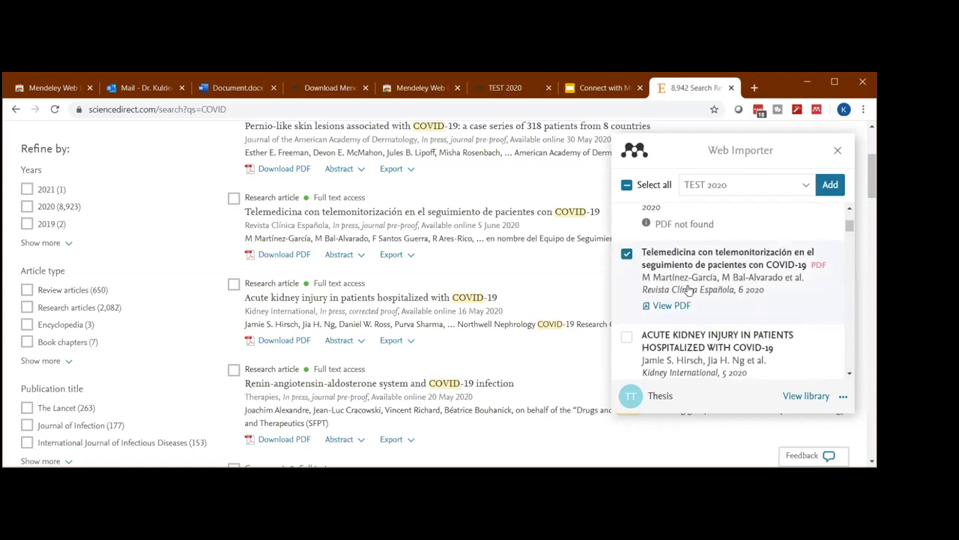
{"action": "scroll", "coordinate": [693, 299], "scroll_direction": "down", "scroll_amount": 2}
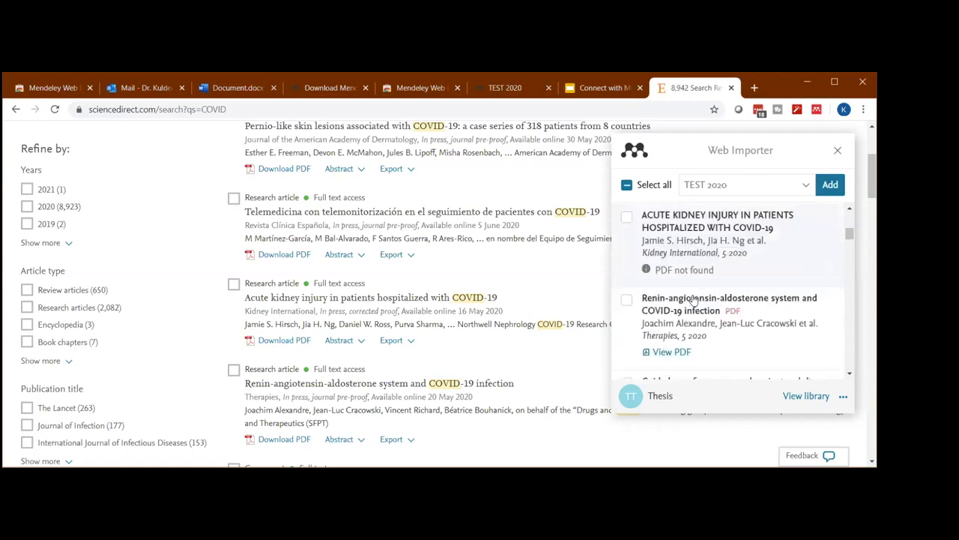
{"action": "scroll", "coordinate": [659, 260], "scroll_direction": "down", "scroll_amount": 1}
{"action": "left_click", "coordinate": [661, 265]}
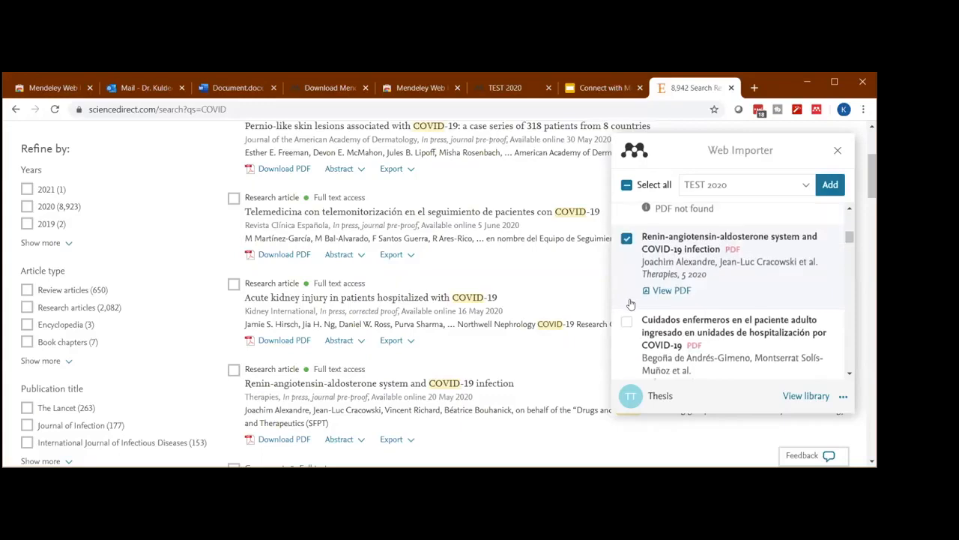
{"action": "scroll", "coordinate": [633, 304], "scroll_direction": "down", "scroll_amount": 2}
{"action": "scroll", "coordinate": [649, 271], "scroll_direction": "down", "scroll_amount": 1}
{"action": "left_click", "coordinate": [649, 273]}
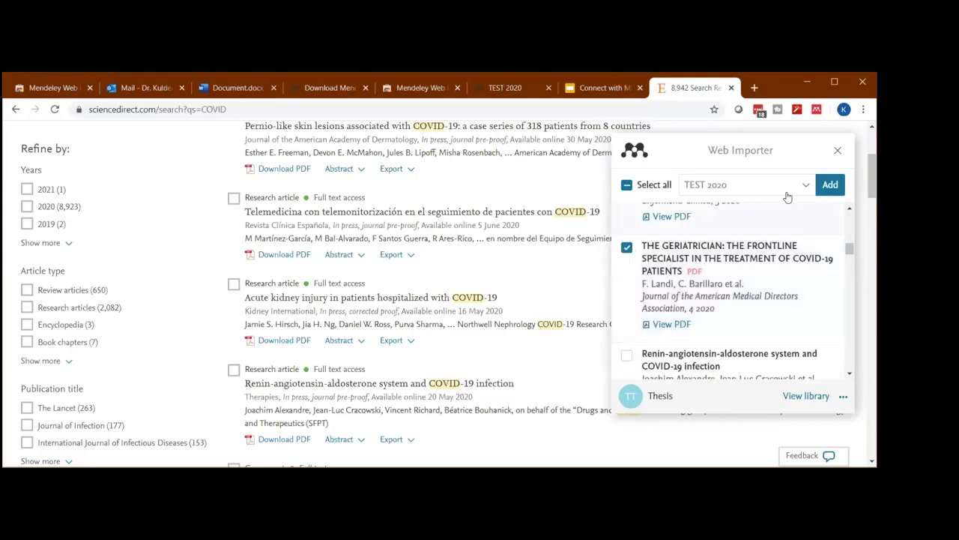
{"action": "left_click", "coordinate": [829, 186]}
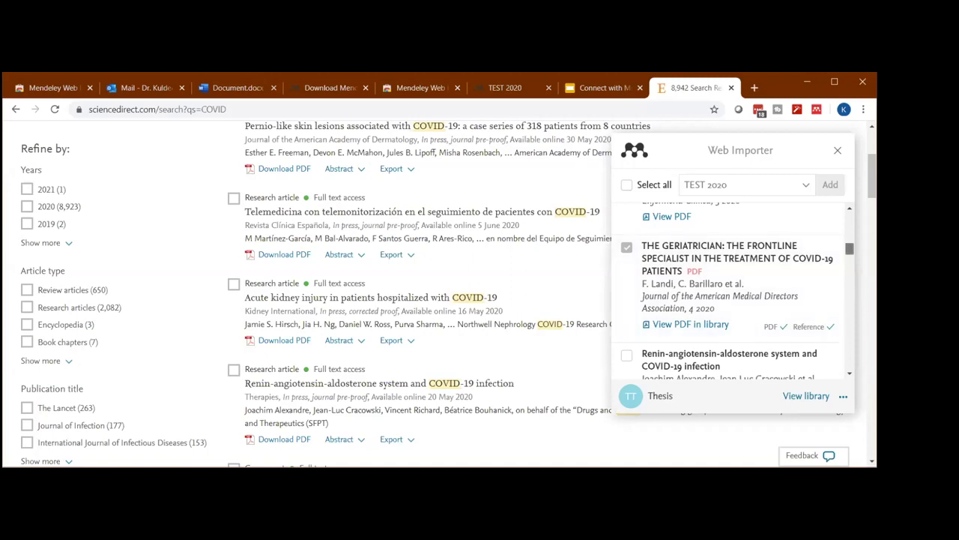
- Check the import status of the added references and open the Geriatrician article's PDF in the library
{"action": "left_click_drag", "start_coordinate": [849, 249], "coordinate": [849, 218]}
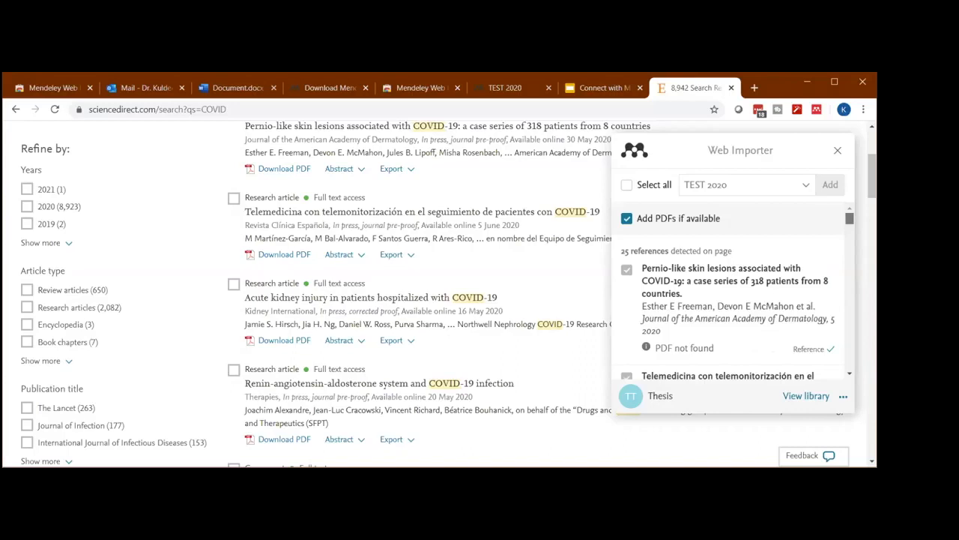
{"action": "left_click_drag", "start_coordinate": [849, 218], "coordinate": [849, 238]}
{"action": "scroll", "coordinate": [819, 287], "scroll_direction": "up", "scroll_amount": 1}
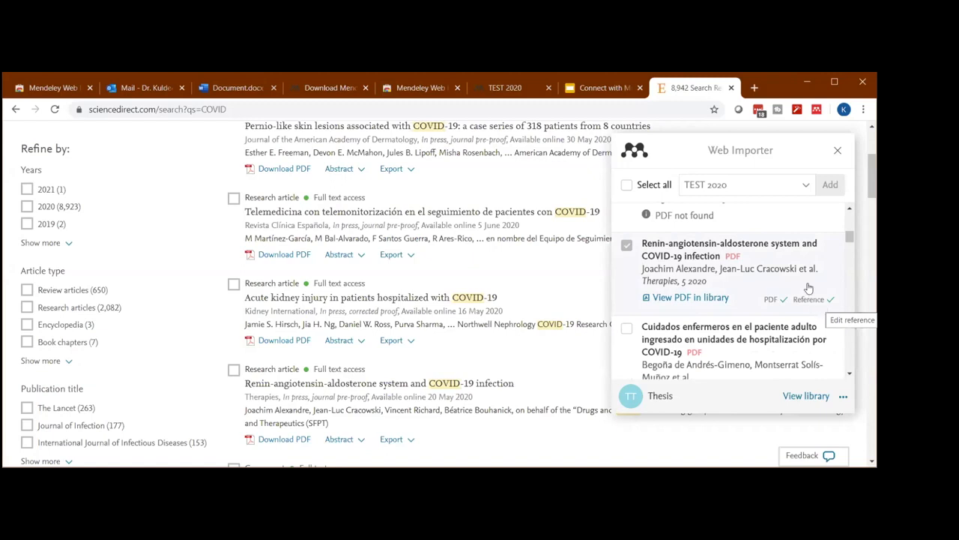
{"action": "scroll", "coordinate": [808, 288], "scroll_direction": "down", "scroll_amount": 3}
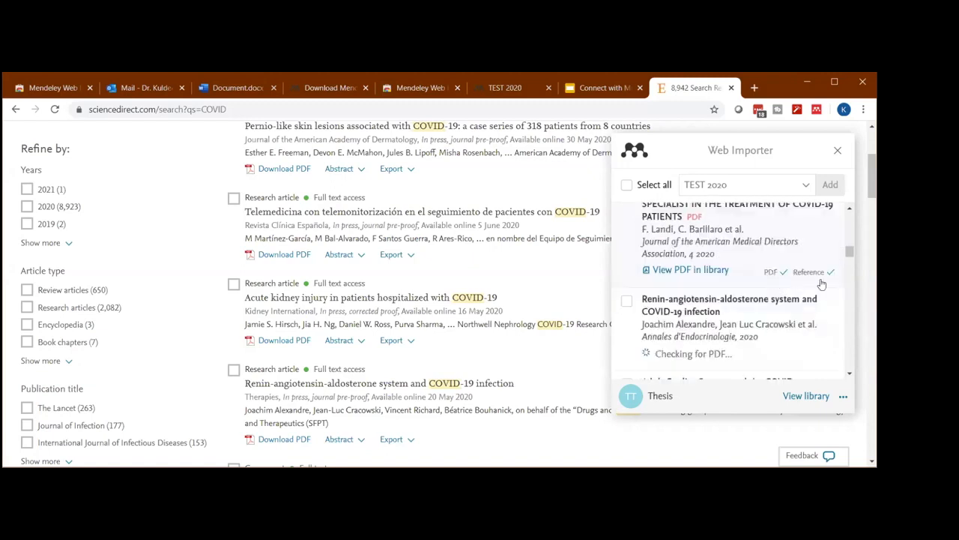
{"action": "left_click", "coordinate": [695, 271]}
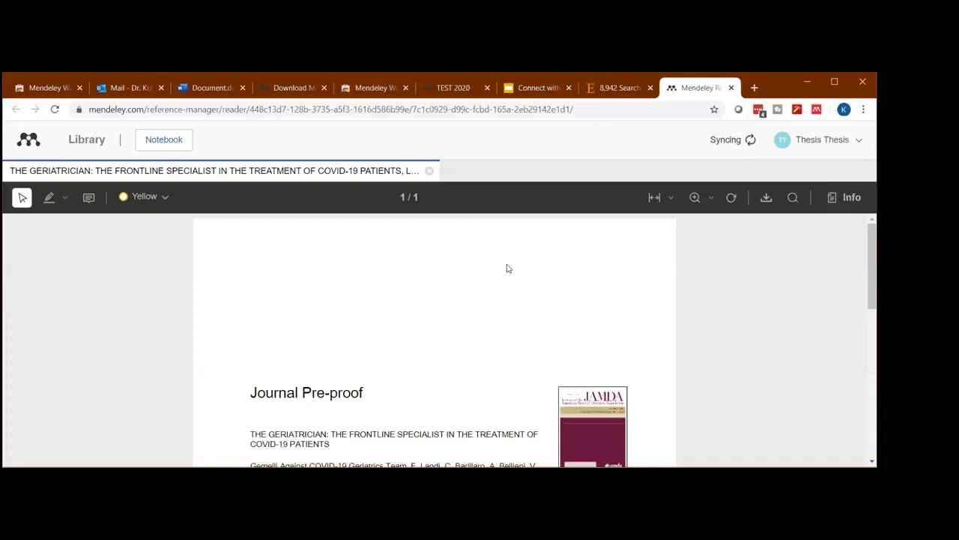
- Look through the Geriatrician PDF and highlight the first three lines of its author list in yellow
{"action": "scroll", "coordinate": [447, 280], "scroll_direction": "down", "scroll_amount": 1}
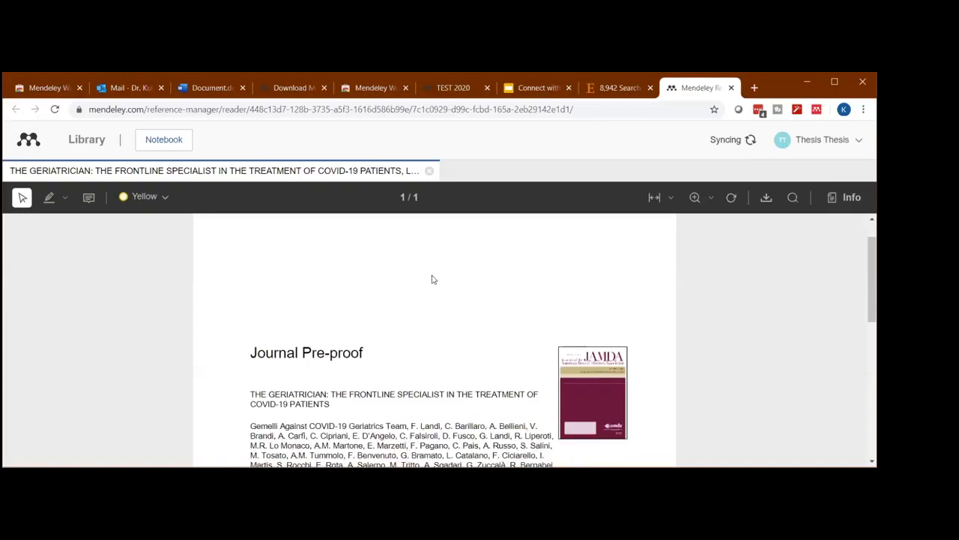
{"action": "scroll", "coordinate": [431, 276], "scroll_direction": "down", "scroll_amount": 5}
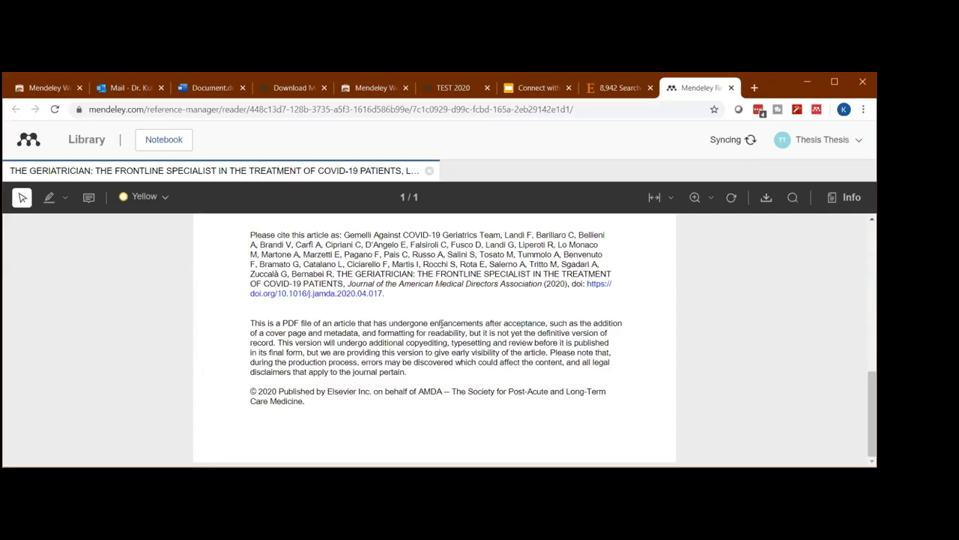
{"action": "scroll", "coordinate": [409, 293], "scroll_direction": "up", "scroll_amount": 5}
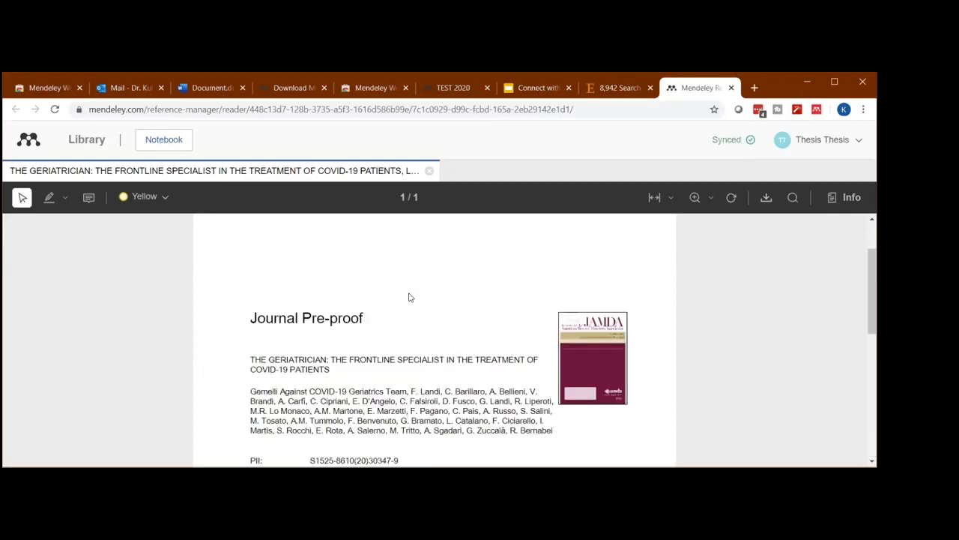
{"action": "scroll", "coordinate": [409, 297], "scroll_direction": "down", "scroll_amount": 1}
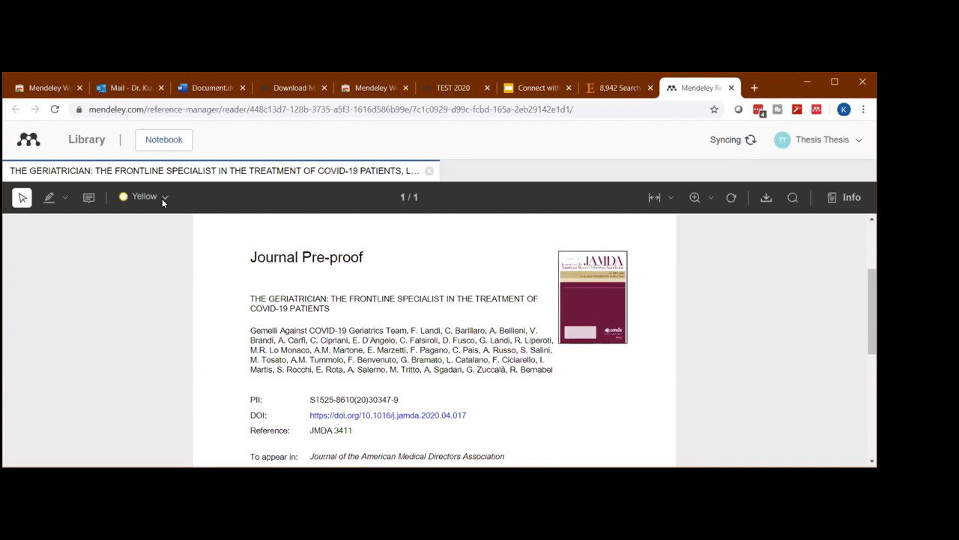
{"action": "scroll", "coordinate": [190, 200], "scroll_direction": "down", "scroll_amount": 1}
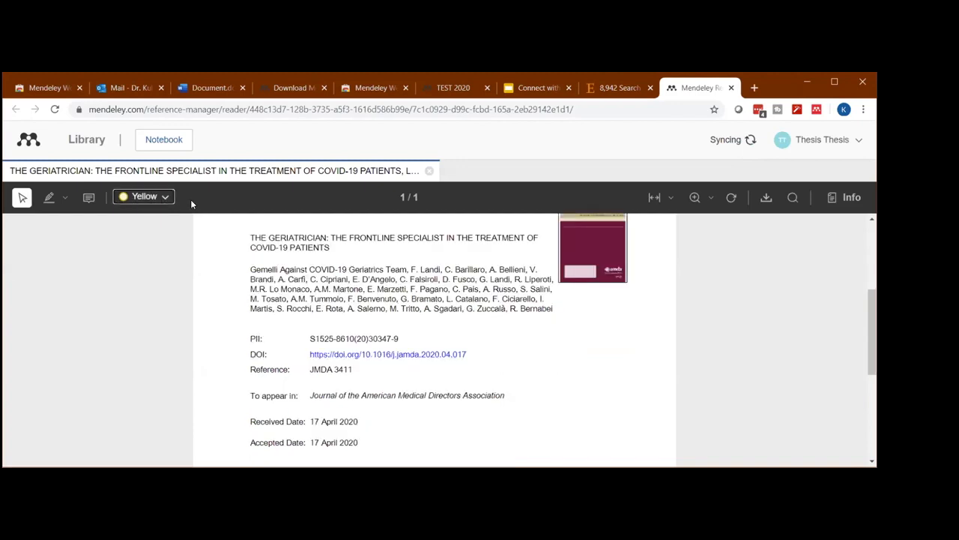
{"action": "left_click", "coordinate": [48, 198]}
{"action": "left_click_drag", "start_coordinate": [301, 269], "coordinate": [395, 270]}
{"action": "left_click_drag", "start_coordinate": [360, 299], "coordinate": [369, 275]}
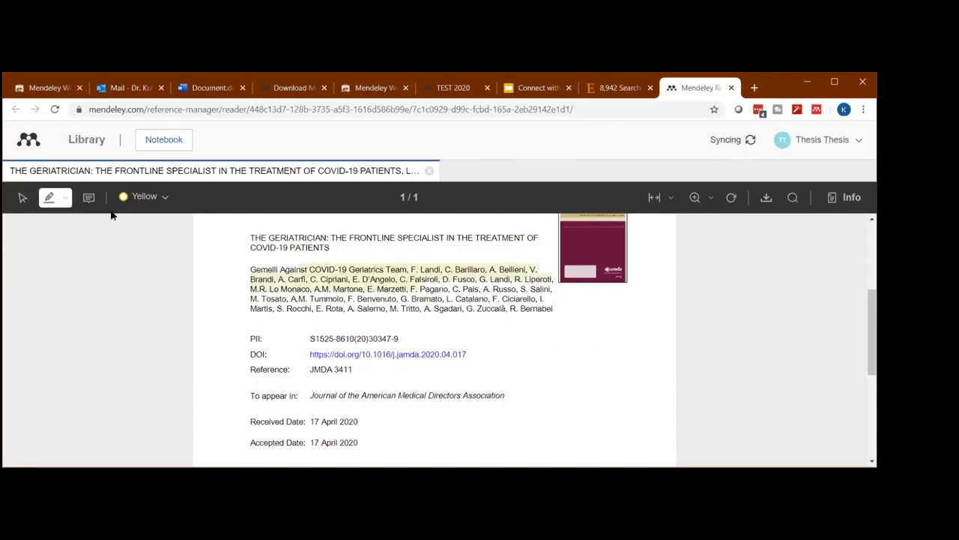
- Add a sticky note with the comment "Test 20202" just below the end of the author list
{"action": "left_click", "coordinate": [88, 199]}
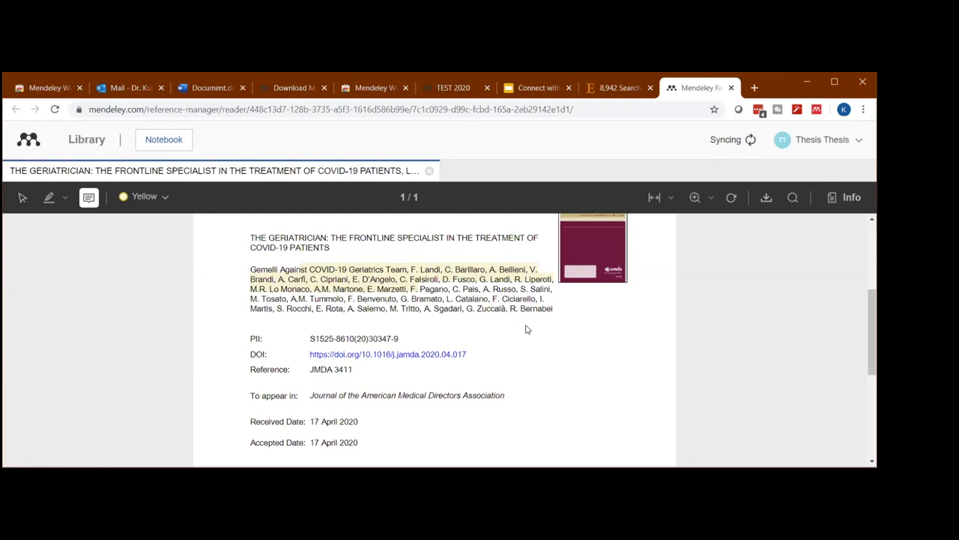
{"action": "left_click", "coordinate": [538, 367]}
{"action": "left_click", "coordinate": [69, 239]}
{"action": "left_click", "coordinate": [557, 379]}
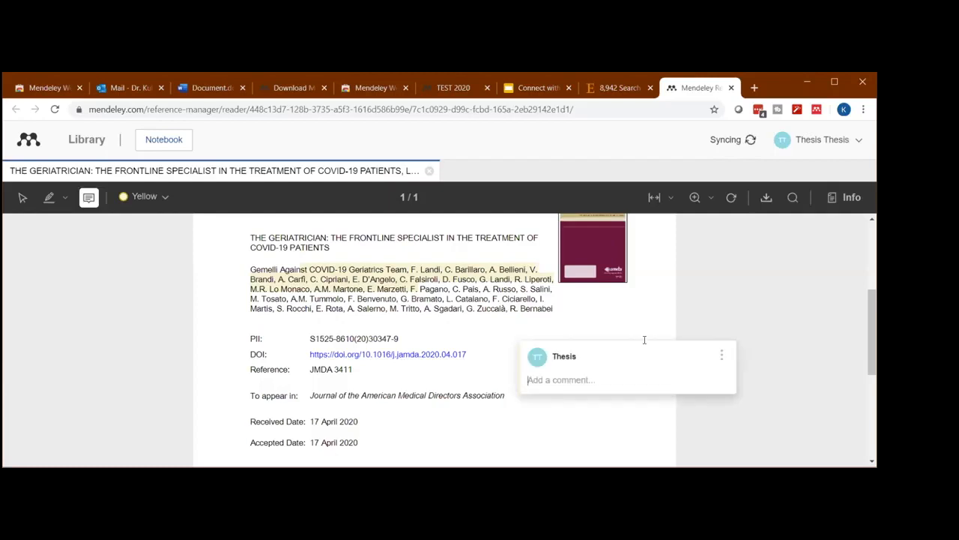
{"action": "type", "text": "Test 20202"}
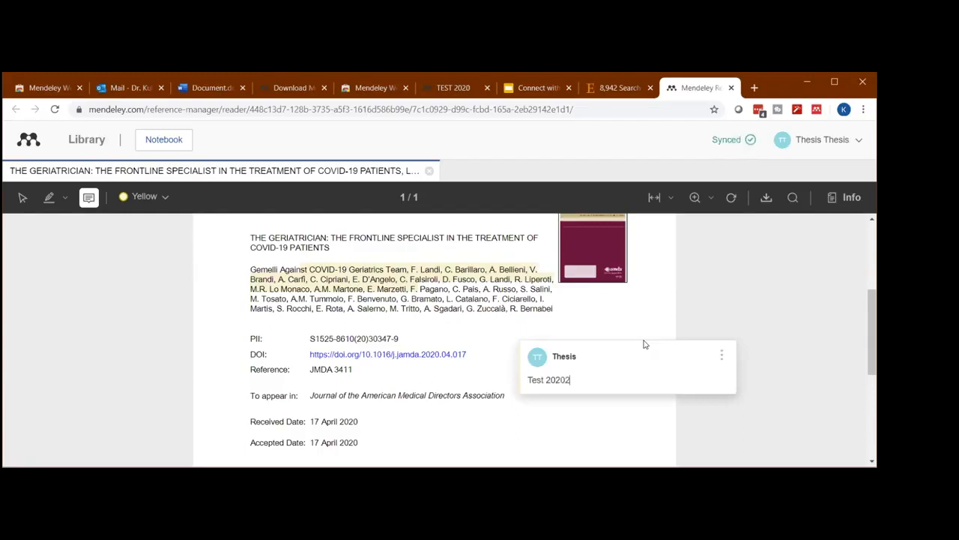
{"action": "key", "text": "Return"}
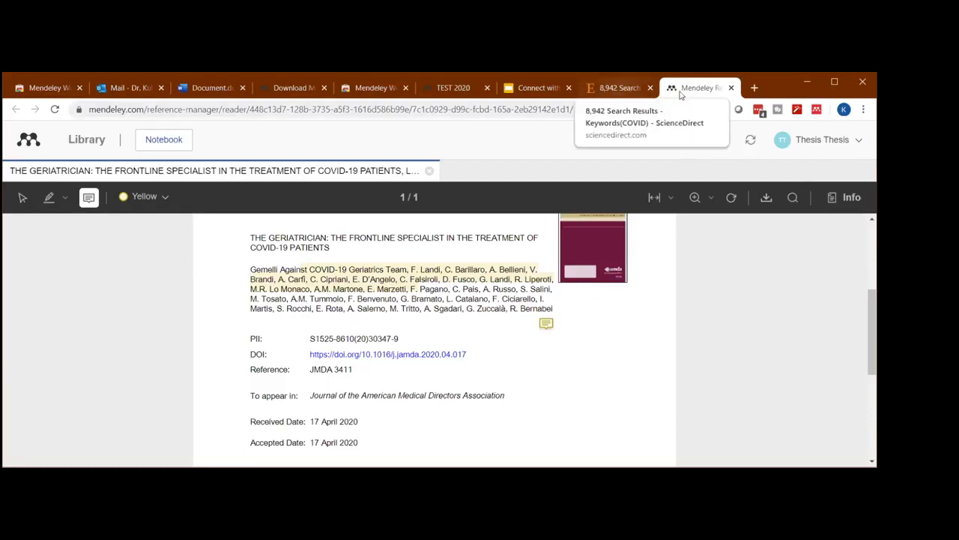
- Revisit the ScienceDirect results and the TEST 2020 library, switch to the Word document and look through its text and bibliography
{"action": "key", "text": "ctrl+shift+Tab"}
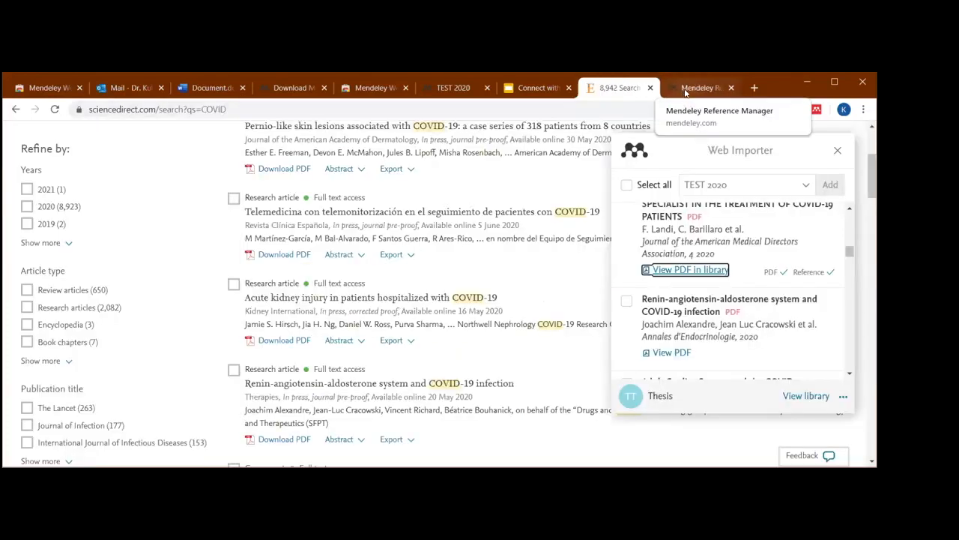
{"action": "left_click", "coordinate": [685, 90]}
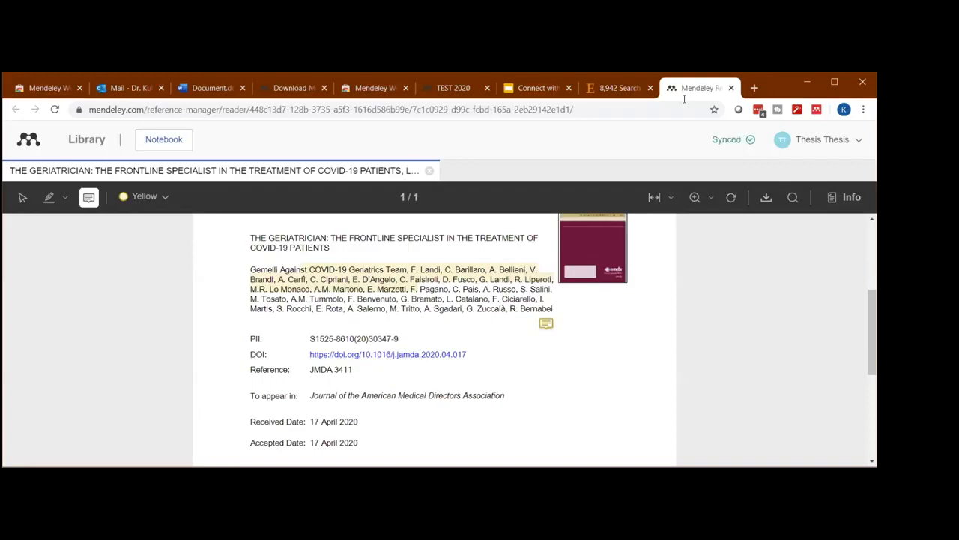
{"action": "left_click", "coordinate": [519, 88]}
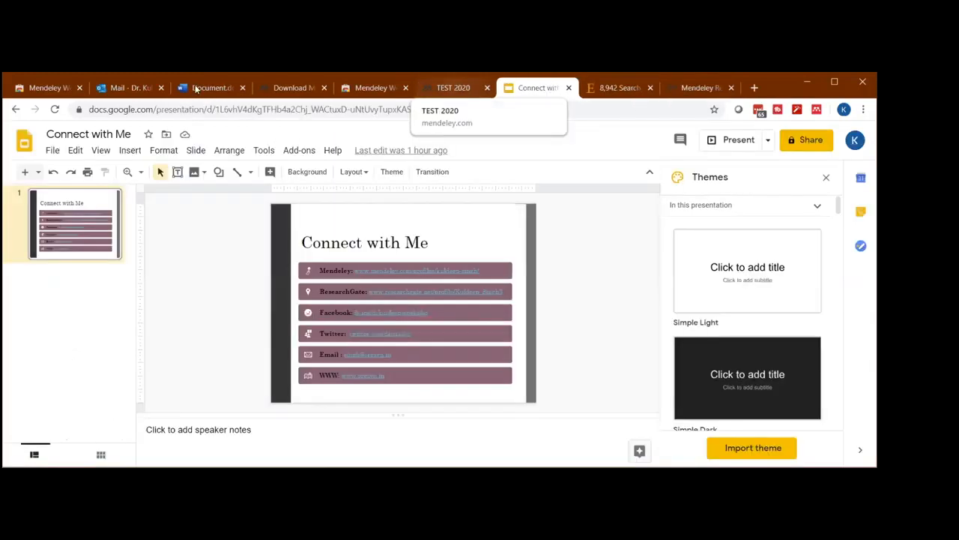
{"action": "left_click", "coordinate": [454, 88]}
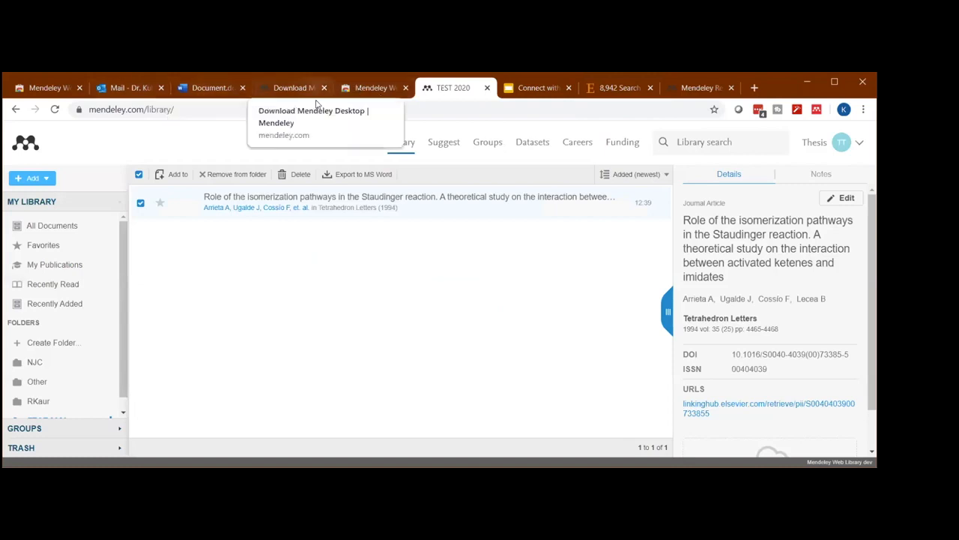
{"action": "left_click", "coordinate": [202, 88]}
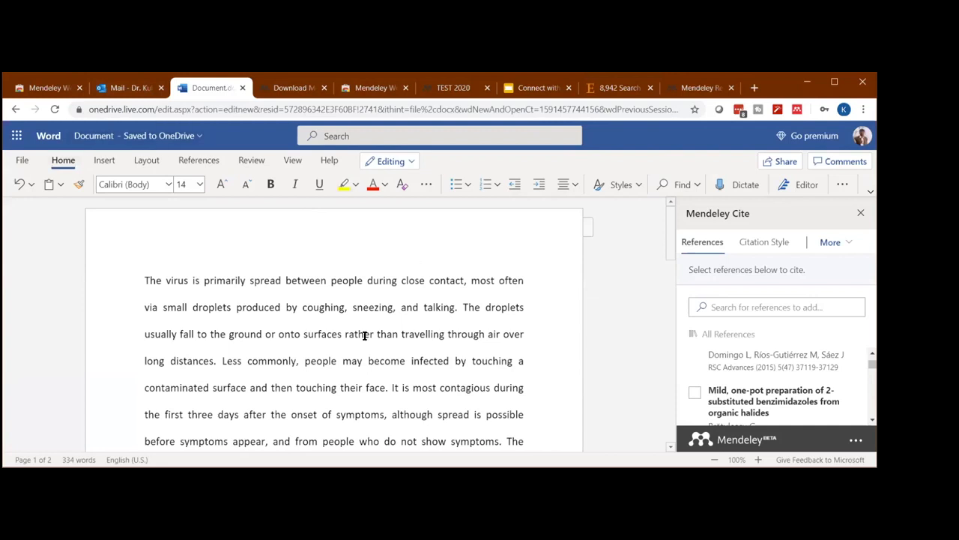
{"action": "scroll", "coordinate": [365, 336], "scroll_direction": "down", "scroll_amount": 8}
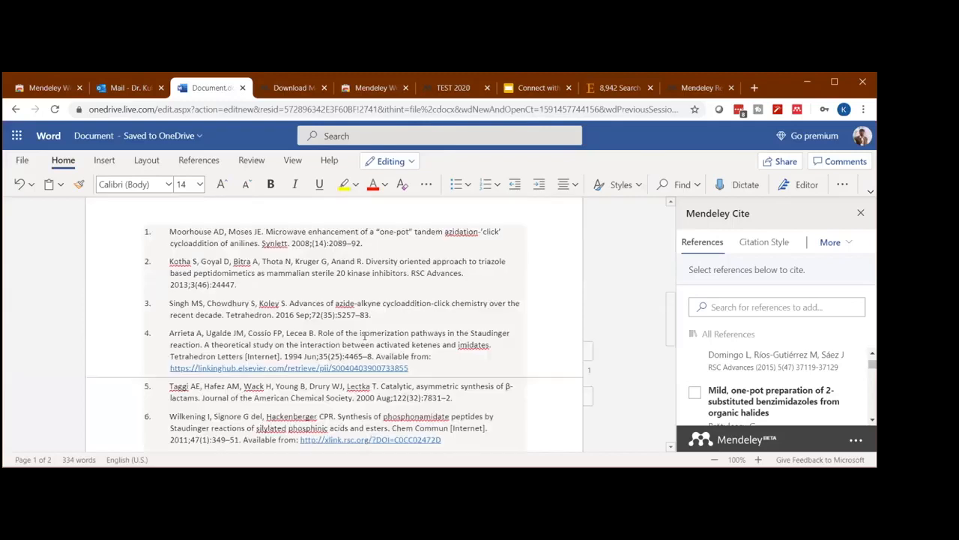
{"action": "scroll", "coordinate": [381, 337], "scroll_direction": "up", "scroll_amount": 8}
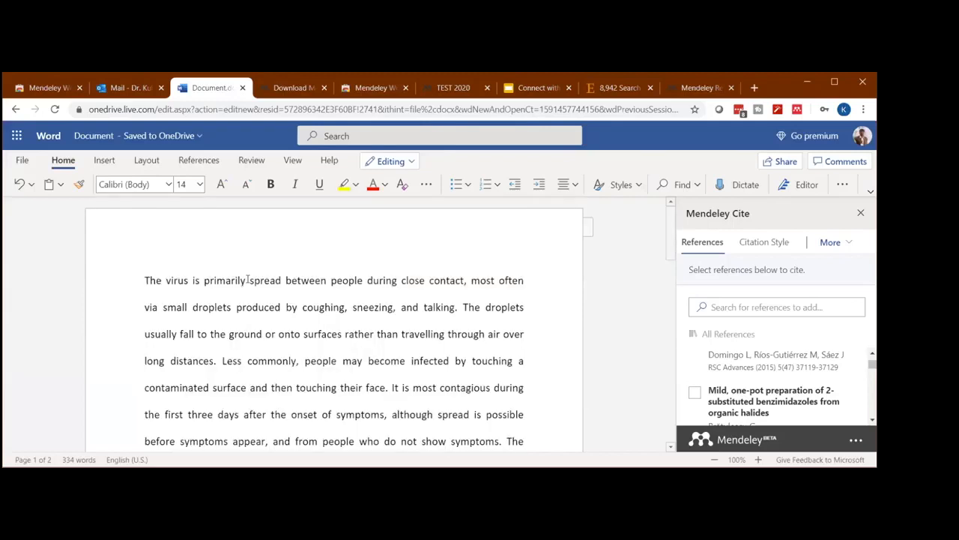
- Cite "Mild, one-pot preparation of 2-substituted benzimidazoles from organic halides" after "between" in the first sentence and check the bibliography
{"action": "left_click", "coordinate": [201, 163]}
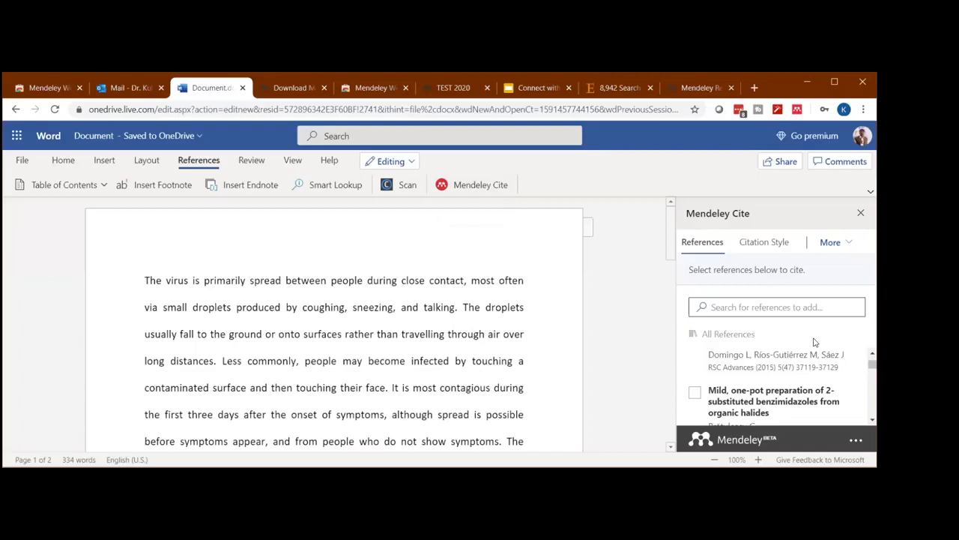
{"action": "left_click", "coordinate": [696, 394]}
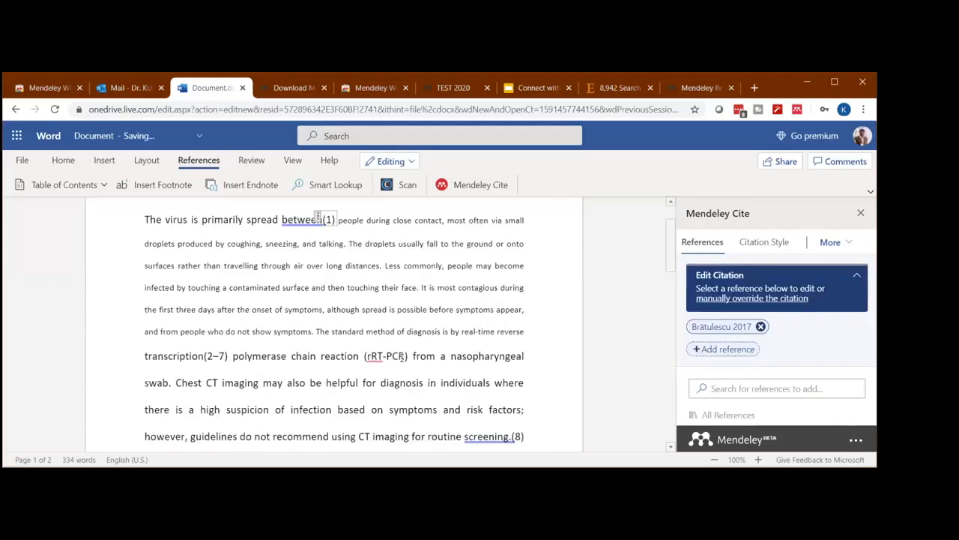
{"action": "scroll", "coordinate": [392, 360], "scroll_direction": "down", "scroll_amount": 5}
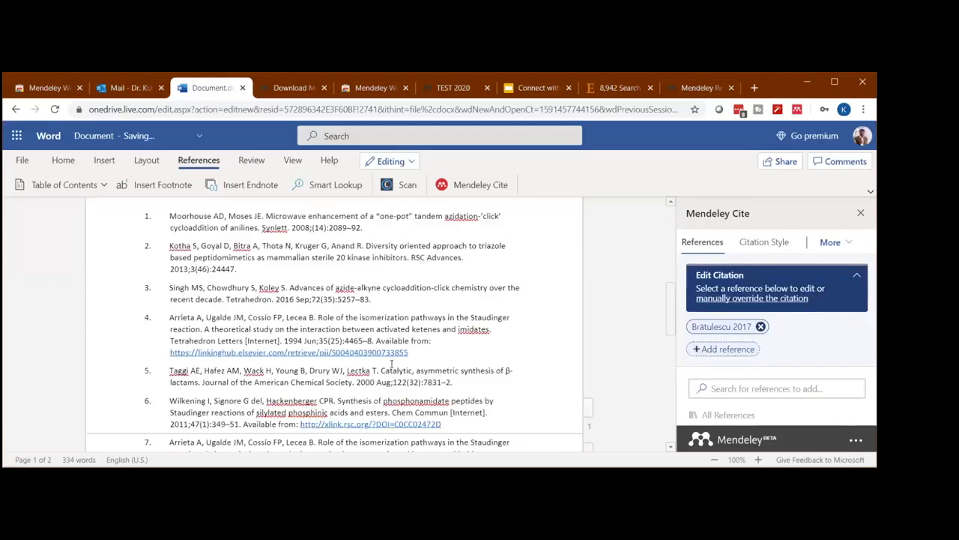
{"action": "scroll", "coordinate": [391, 364], "scroll_direction": "up", "scroll_amount": 5}
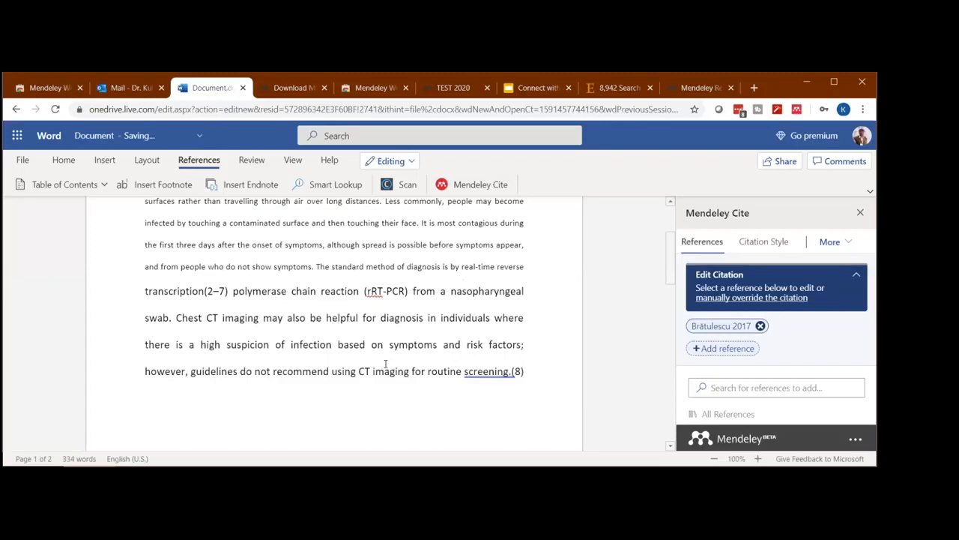
- Change the citation style to Associação Brasileira de Normas Técnicas (Portuguese - Brazil) and look through the reformatted citations and bibliography
{"action": "left_click", "coordinate": [762, 243]}
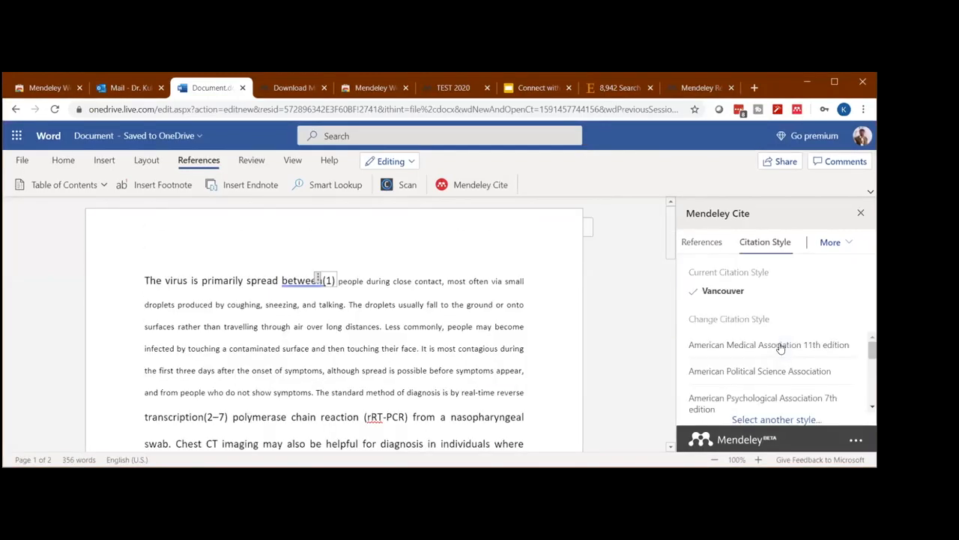
{"action": "scroll", "coordinate": [744, 353], "scroll_direction": "down", "scroll_amount": 1}
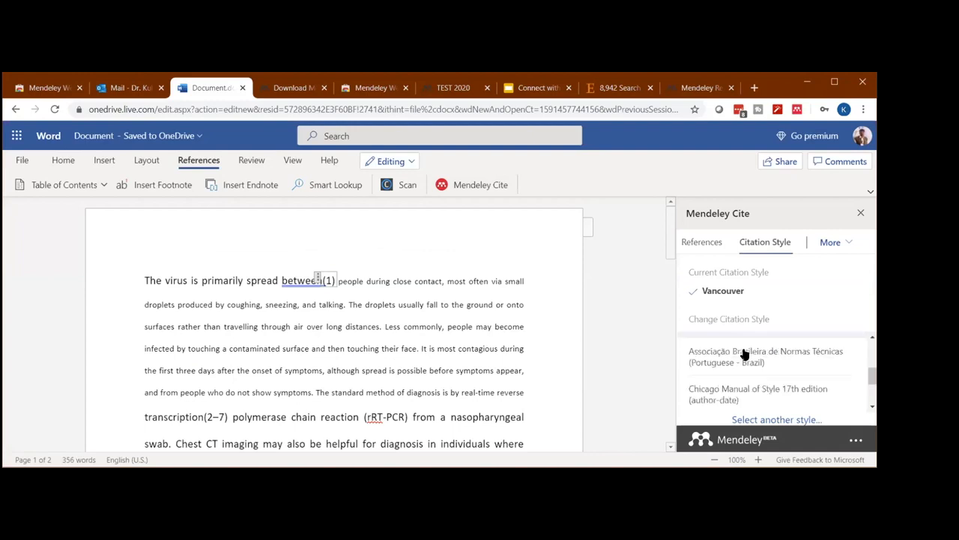
{"action": "left_click", "coordinate": [744, 354]}
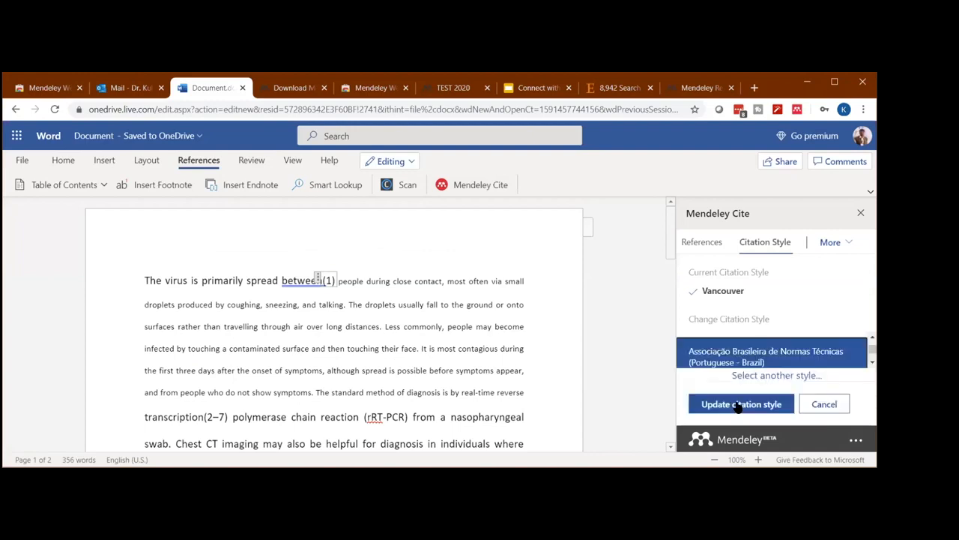
{"action": "left_click", "coordinate": [736, 405]}
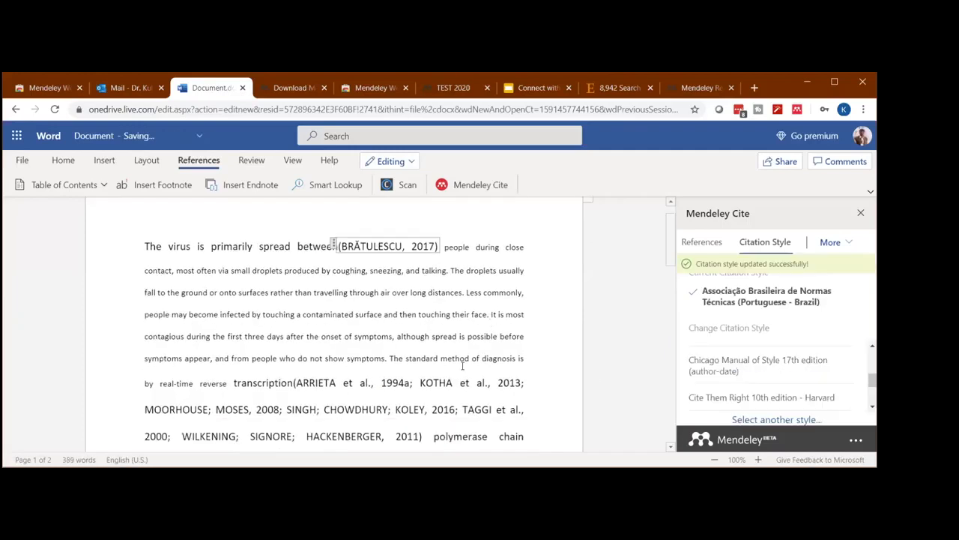
{"action": "scroll", "coordinate": [465, 360], "scroll_direction": "down", "scroll_amount": 5}
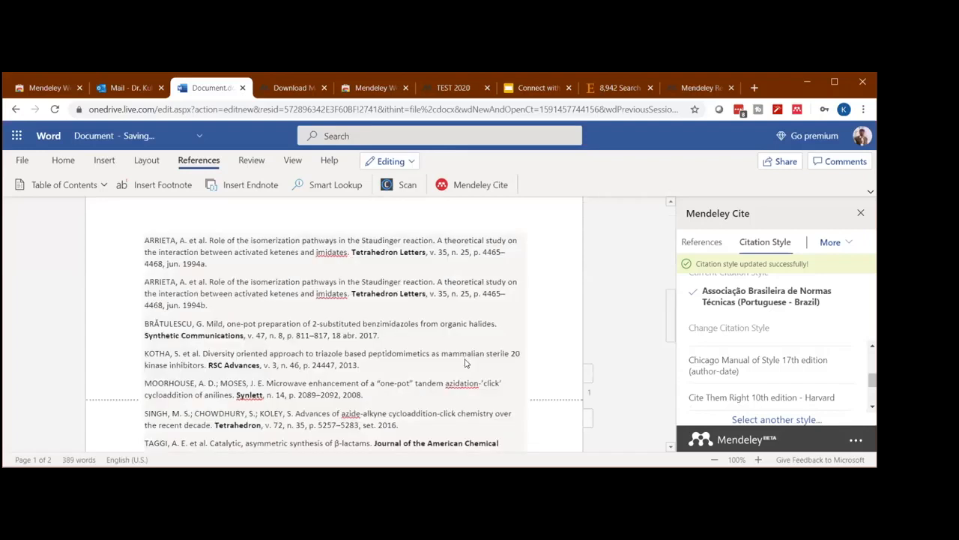
{"action": "scroll", "coordinate": [464, 360], "scroll_direction": "down", "scroll_amount": 5}
{"action": "scroll", "coordinate": [458, 358], "scroll_direction": "up", "scroll_amount": 5}
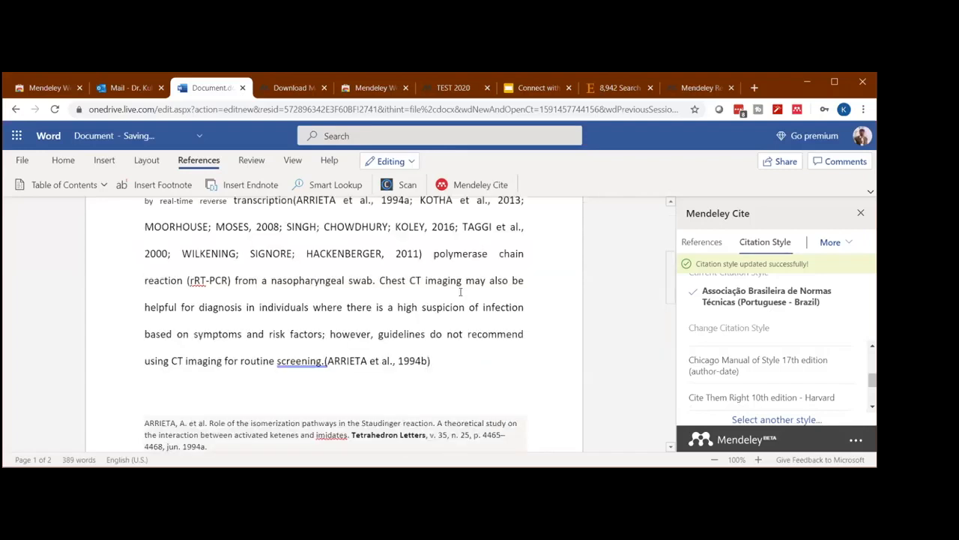
{"action": "scroll", "coordinate": [490, 364], "scroll_direction": "up", "scroll_amount": 2}
{"action": "scroll", "coordinate": [478, 362], "scroll_direction": "up", "scroll_amount": 2}
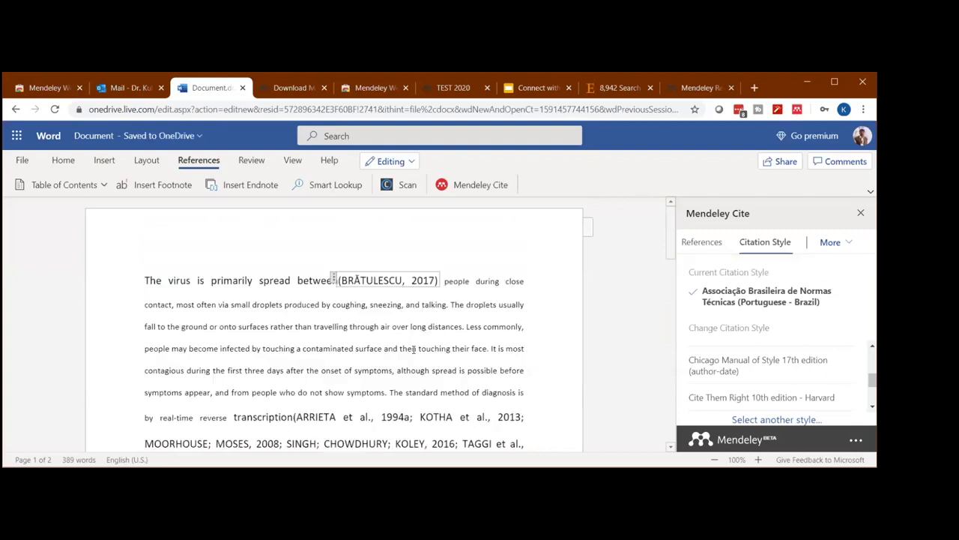
- Set the font size of the entire document, including the bibliography, to 12, check the alignment options and return to the beginning
{"action": "left_click", "coordinate": [413, 350]}
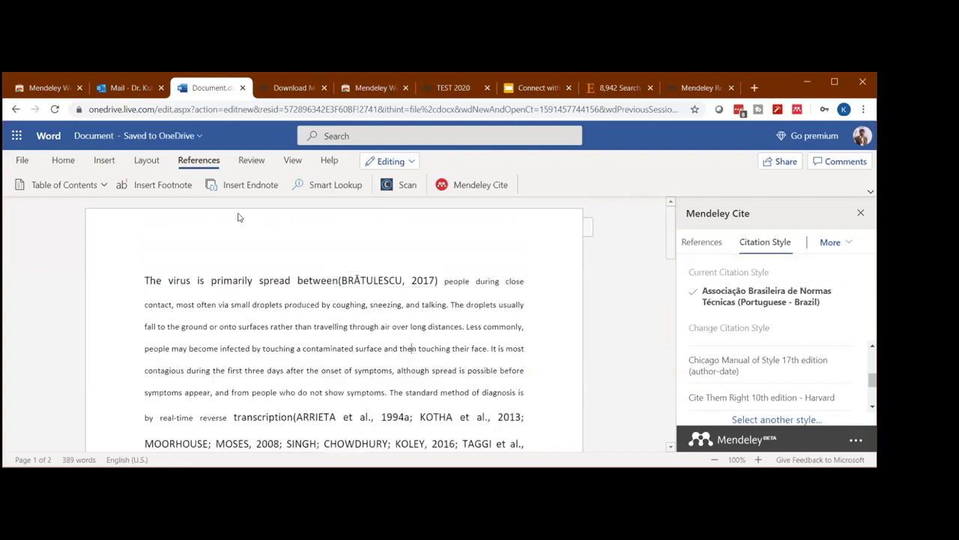
{"action": "key", "text": "ctrl+a"}
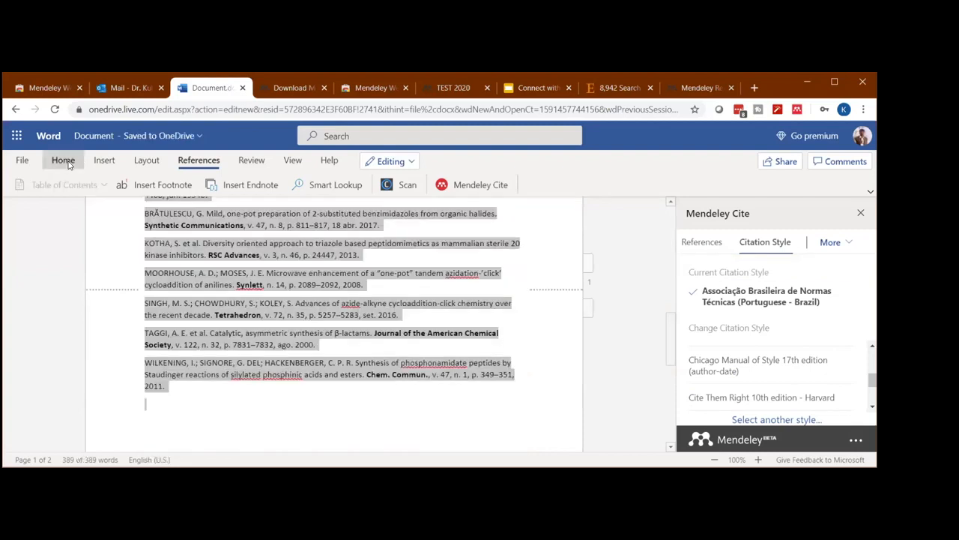
{"action": "left_click", "coordinate": [63, 160]}
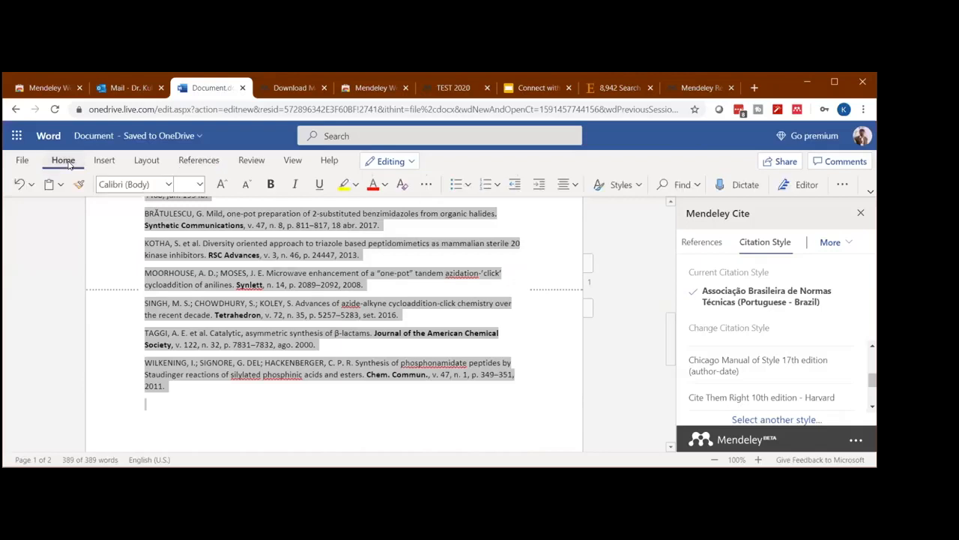
{"action": "left_click", "coordinate": [199, 187]}
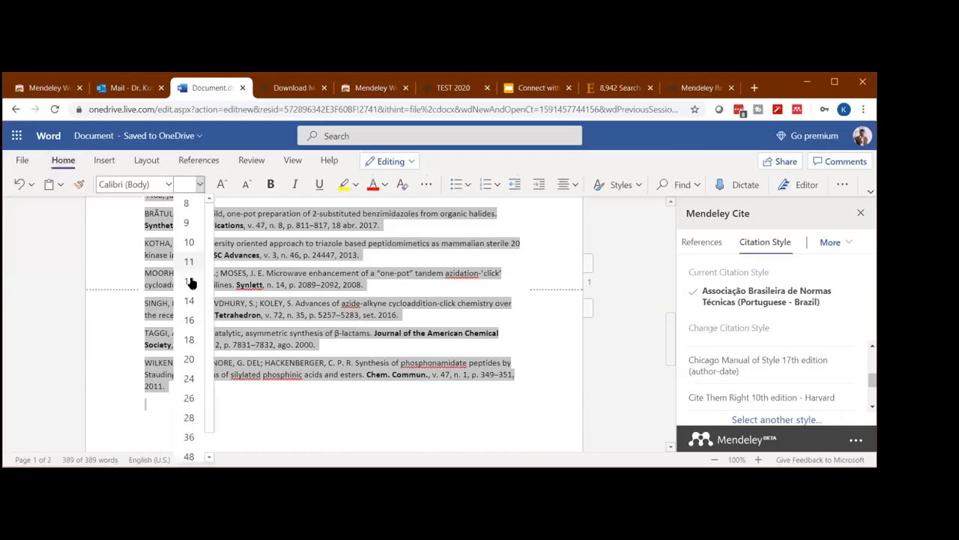
{"action": "left_click", "coordinate": [190, 281]}
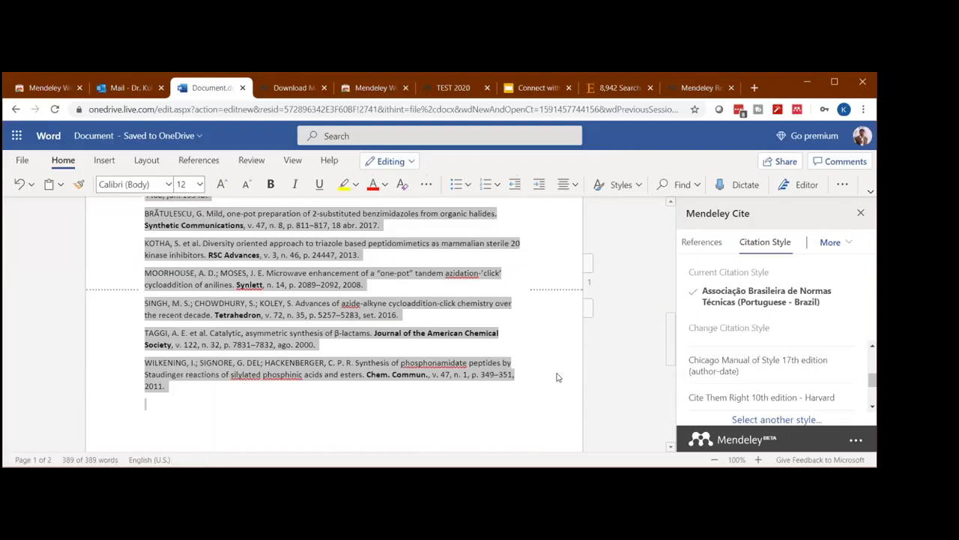
{"action": "left_click", "coordinate": [569, 185]}
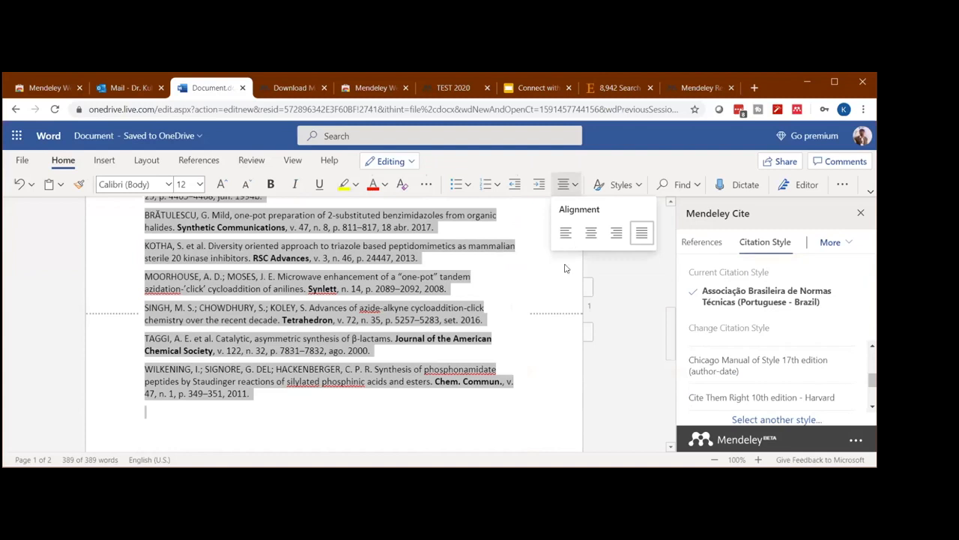
{"action": "key", "text": "ctrl+Home"}
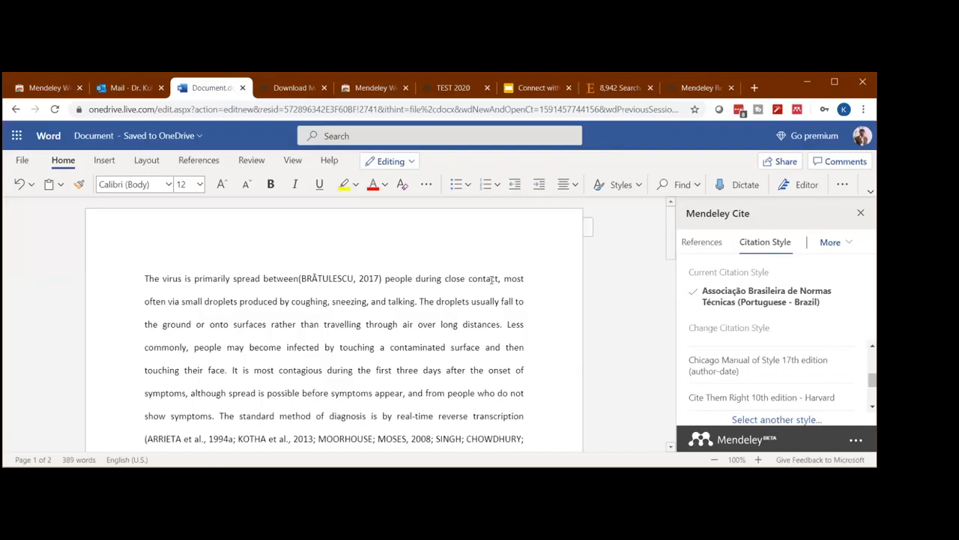
{"action": "left_click", "coordinate": [491, 279]}
{"action": "left_click", "coordinate": [619, 88]}
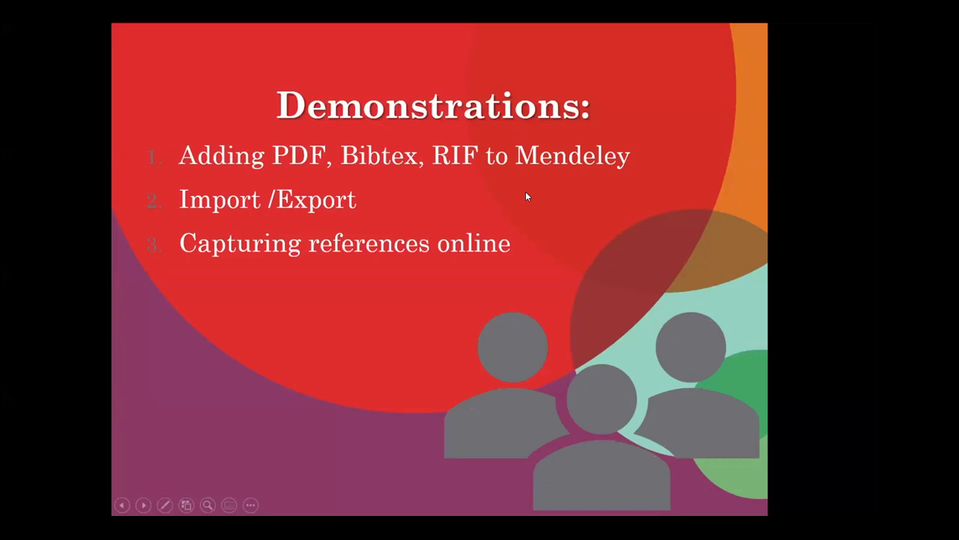
{"action": "left_click", "coordinate": [459, 156]}
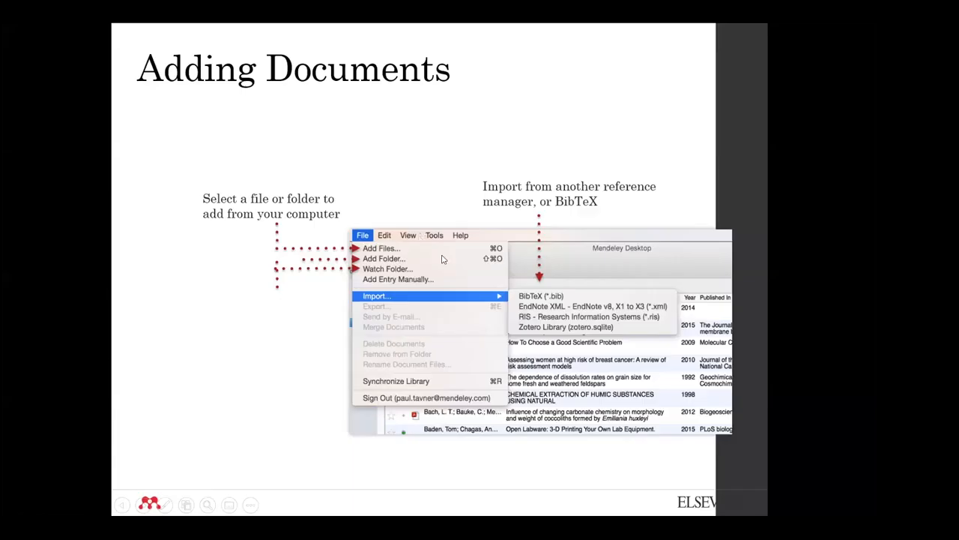
{"action": "left_click", "coordinate": [308, 326]}
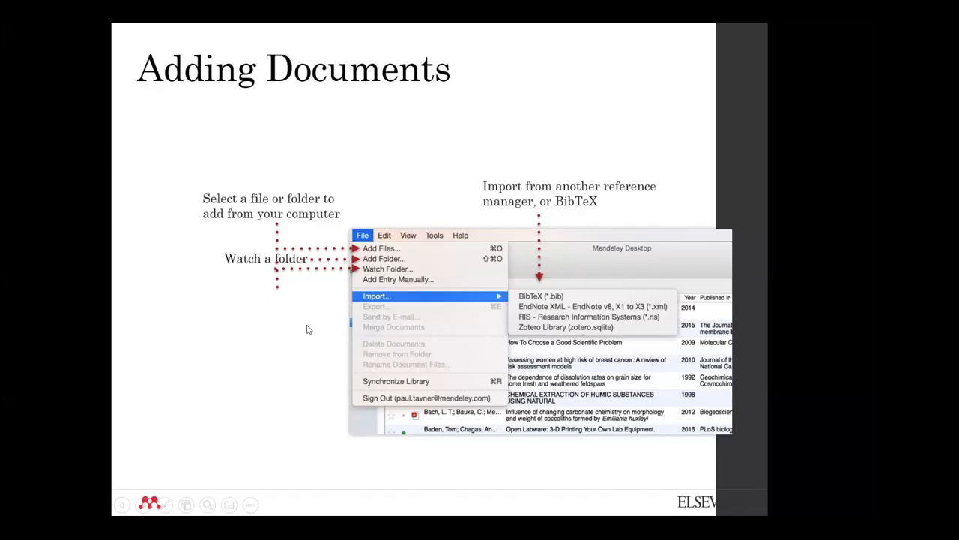
{"action": "left_click", "coordinate": [305, 347]}
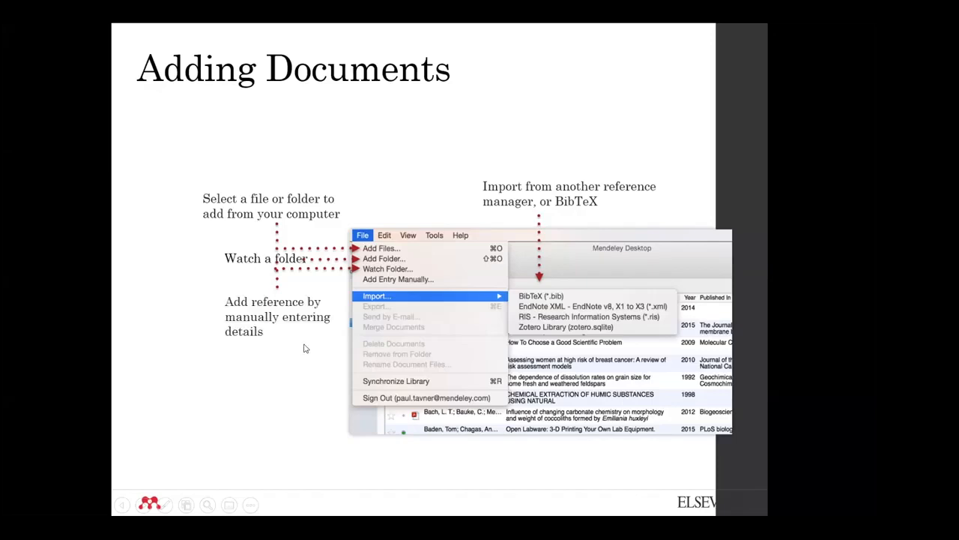
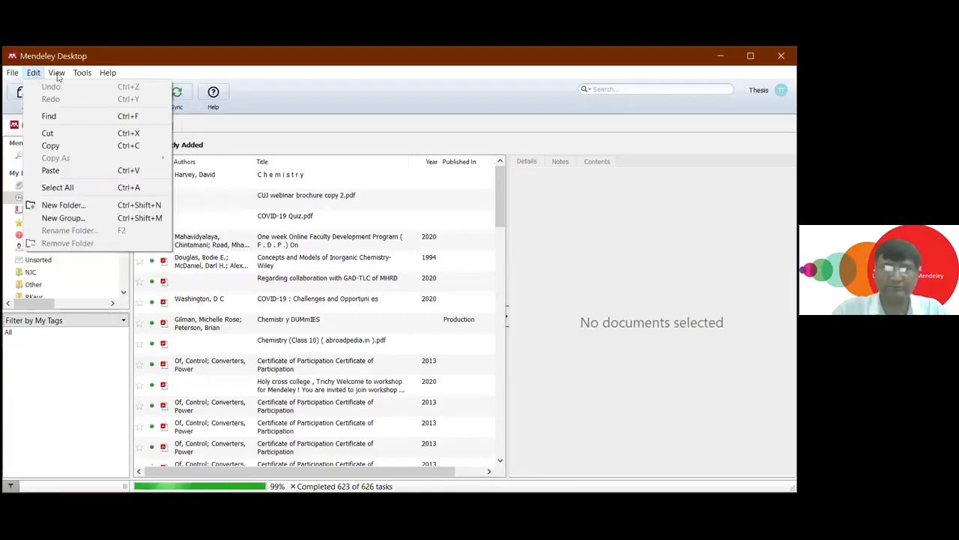
- Review the Document Details, File Organizer and Watched Folders settings in Mendeley's options and close the dialog
{"action": "mouse_move", "coordinate": [79, 78]}
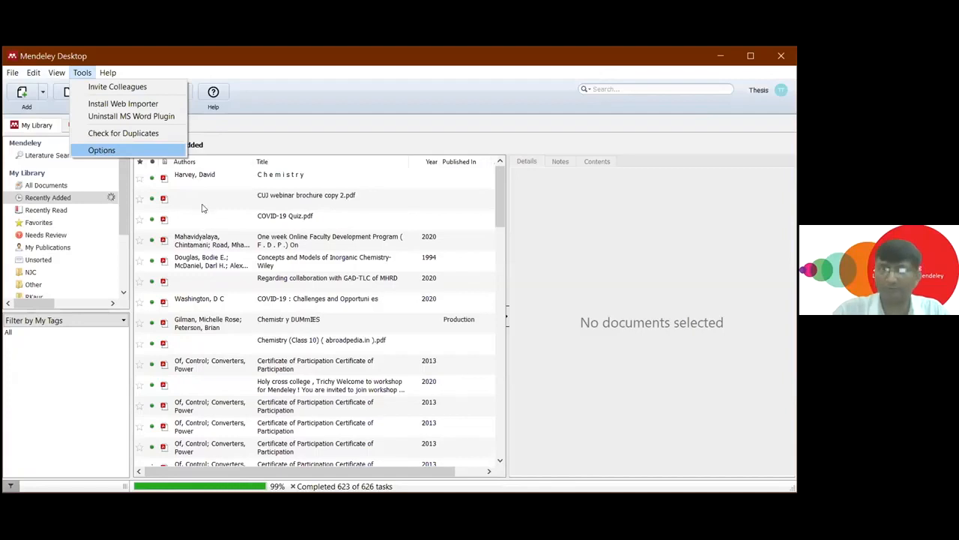
{"action": "key", "text": "Return"}
{"action": "left_click", "coordinate": [257, 152]}
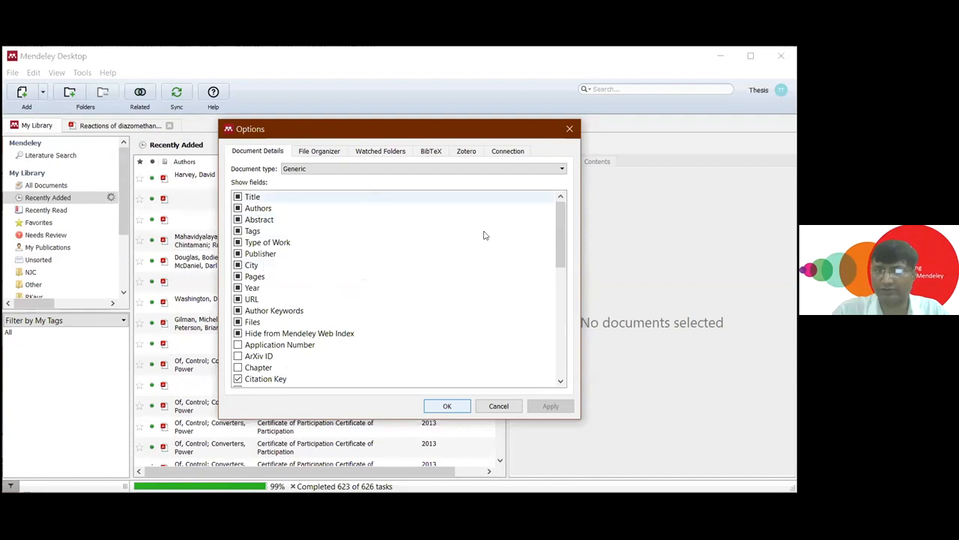
{"action": "mouse_move", "coordinate": [559, 233]}
{"action": "left_mouse_down"}
{"action": "mouse_move", "coordinate": [559, 364]}
{"action": "mouse_move", "coordinate": [559, 248]}
{"action": "left_mouse_up"}
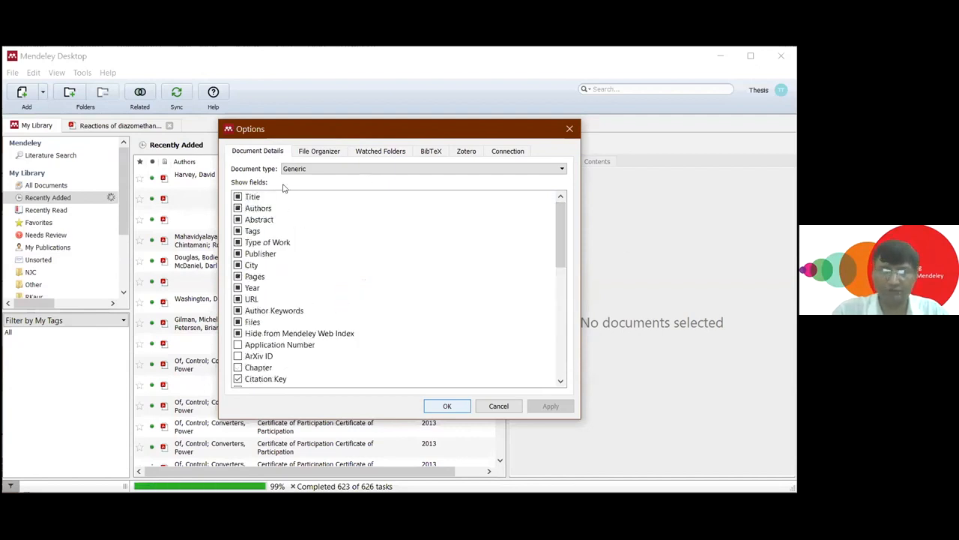
{"action": "left_click", "coordinate": [316, 153]}
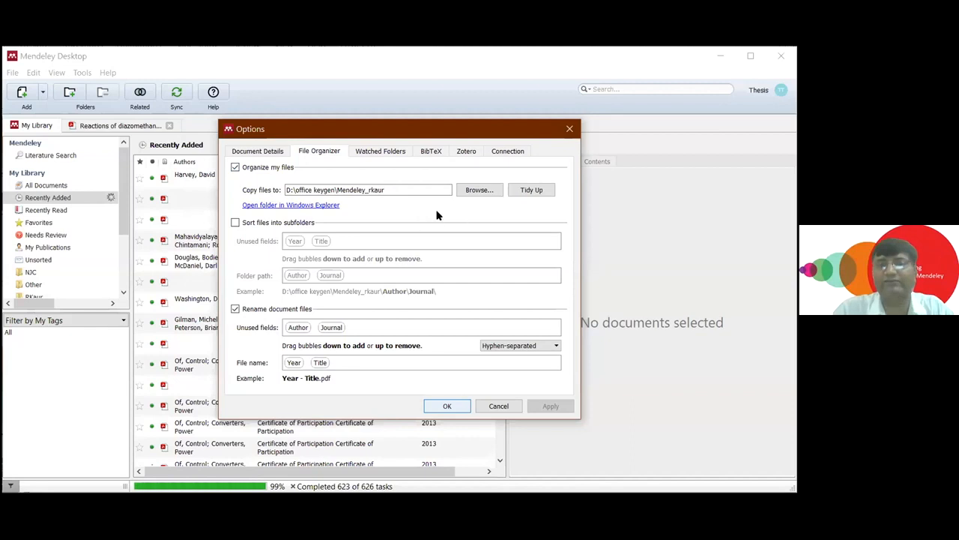
{"action": "left_click", "coordinate": [364, 154]}
{"action": "scroll", "coordinate": [560, 249], "scroll_direction": "down", "scroll_amount": 1}
{"action": "left_click_drag", "start_coordinate": [560, 249], "coordinate": [554, 194]}
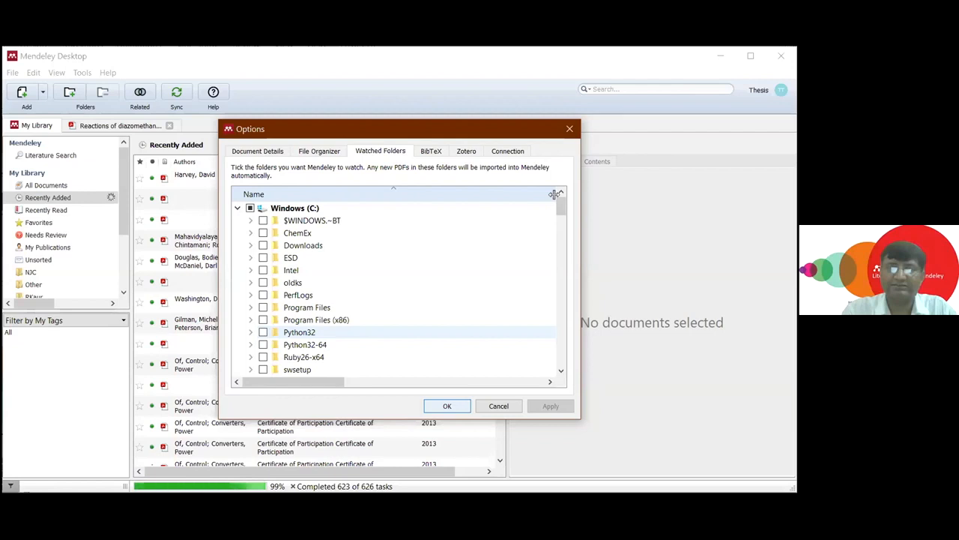
{"action": "left_click", "coordinate": [569, 129]}
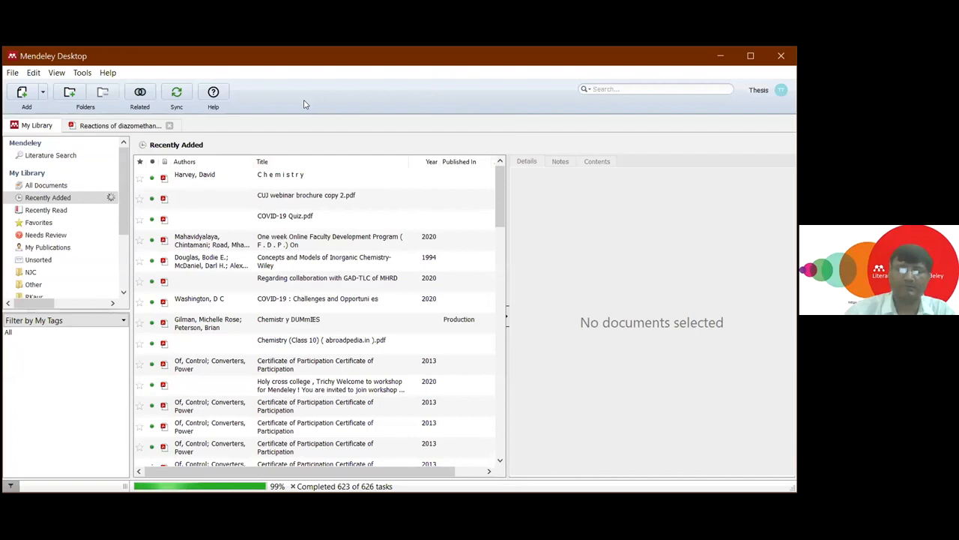
- View the open PDF "Reactions of diazomethane with sulfonyl-activated double bonds", select most of its abstract text and clear the selection
{"action": "left_click", "coordinate": [138, 129]}
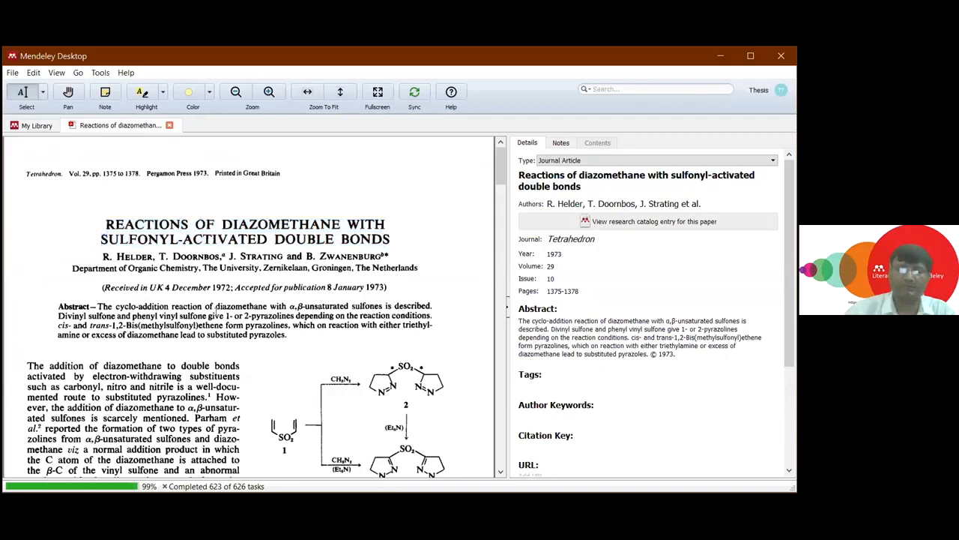
{"action": "left_click_drag", "start_coordinate": [216, 307], "coordinate": [269, 358]}
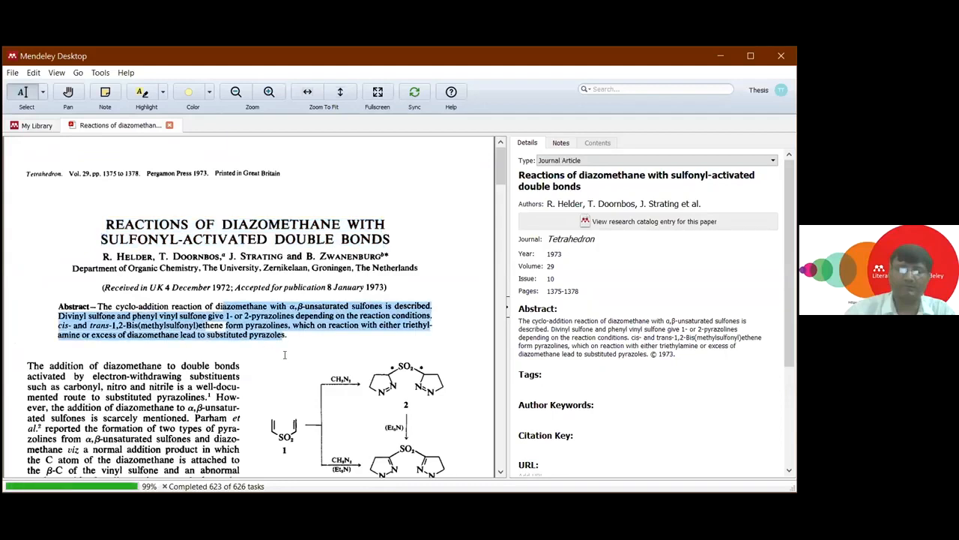
{"action": "left_click", "coordinate": [373, 278]}
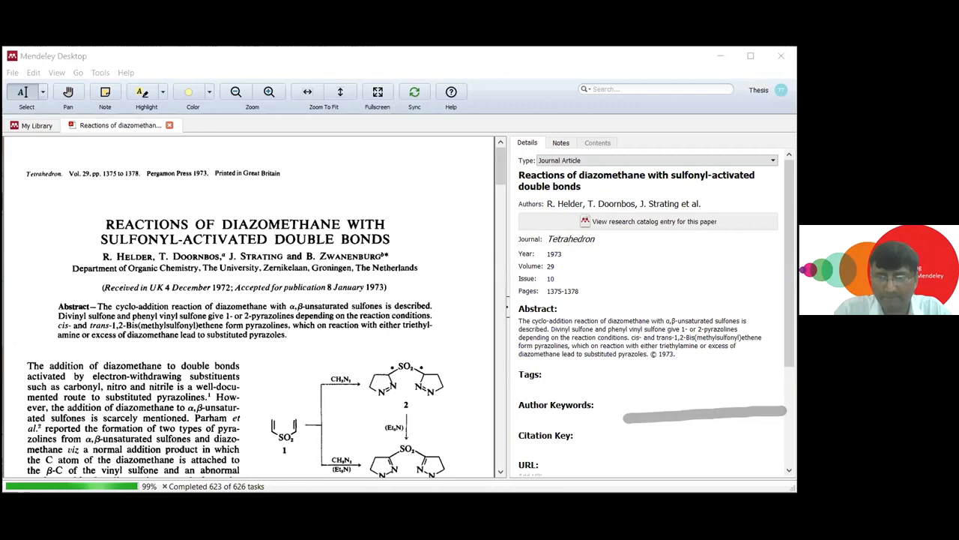
- Switch to the Word document, remove one reference from the first grouped citation (1–4) and check the in-text numbers and bibliography
{"action": "left_click", "coordinate": [671, 456]}
{"action": "scroll", "coordinate": [470, 287], "scroll_direction": "up", "scroll_amount": 3}
{"action": "scroll", "coordinate": [469, 287], "scroll_direction": "up", "scroll_amount": 10}
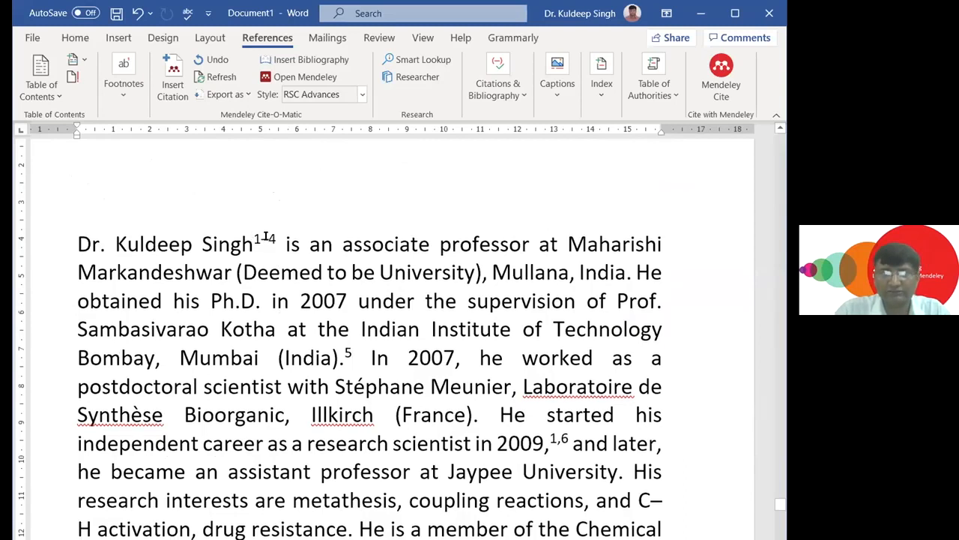
{"action": "left_click", "coordinate": [266, 237]}
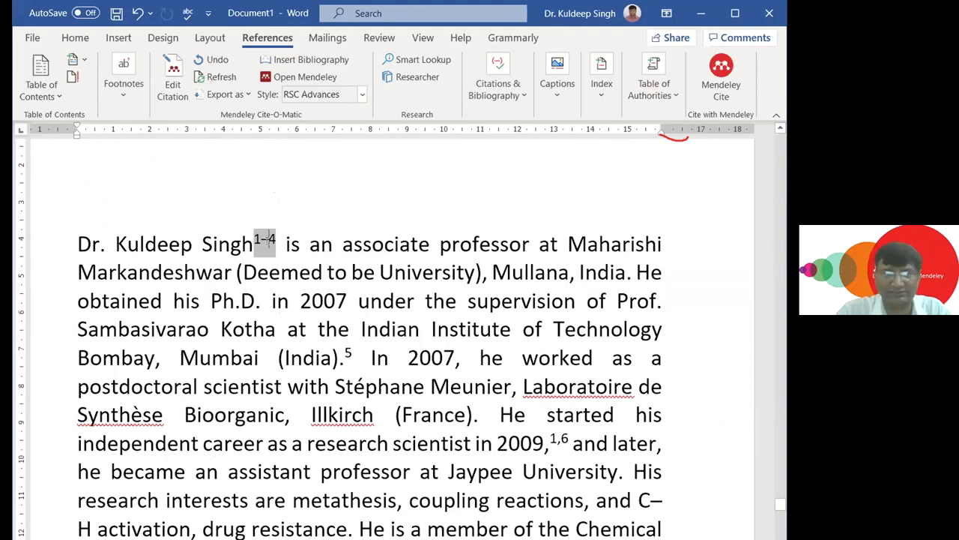
{"action": "left_click", "coordinate": [180, 95]}
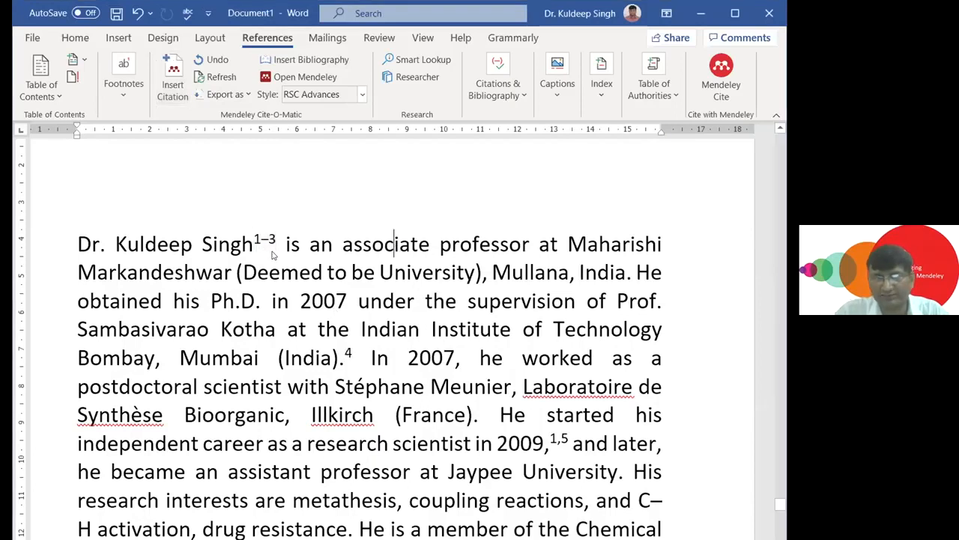
{"action": "scroll", "coordinate": [401, 330], "scroll_direction": "down", "scroll_amount": 3}
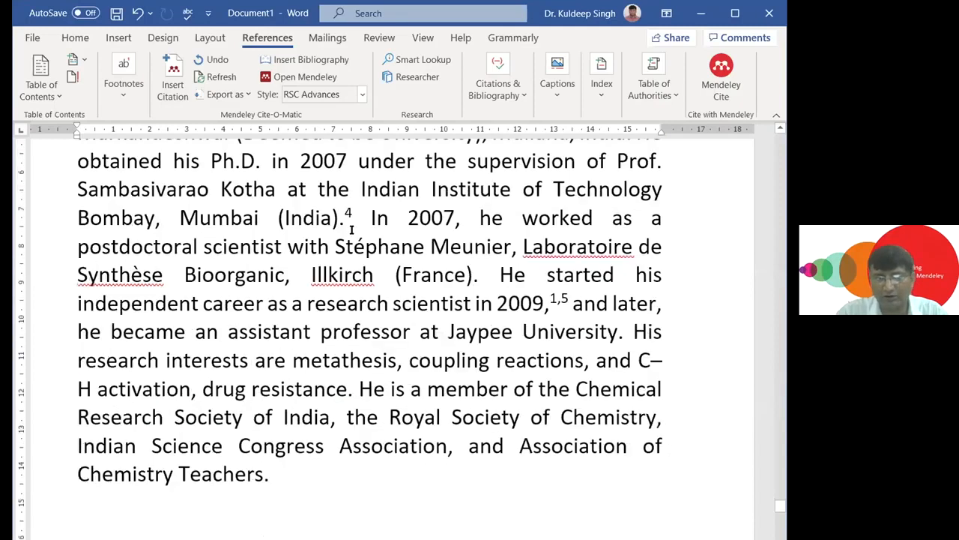
{"action": "scroll", "coordinate": [405, 268], "scroll_direction": "down", "scroll_amount": 8}
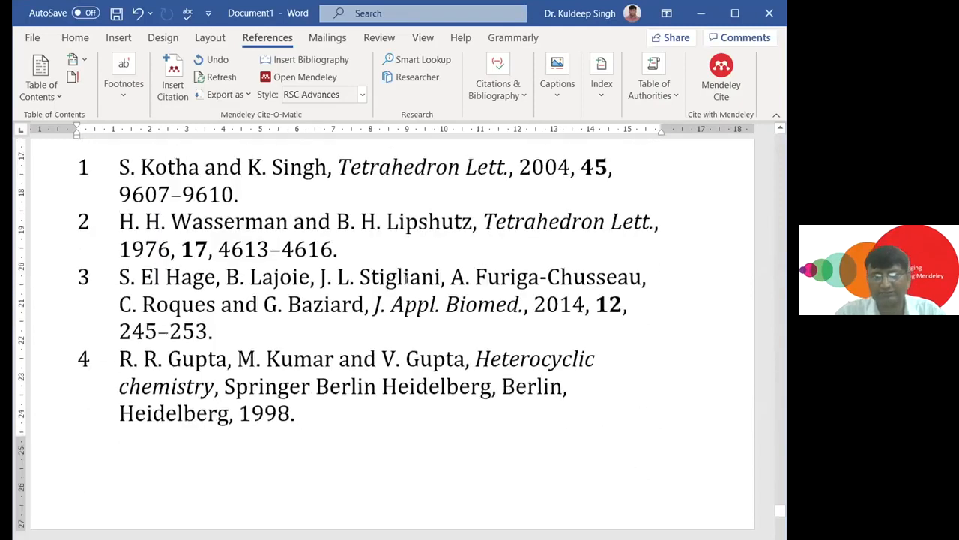
{"action": "scroll", "coordinate": [411, 283], "scroll_direction": "down", "scroll_amount": 4}
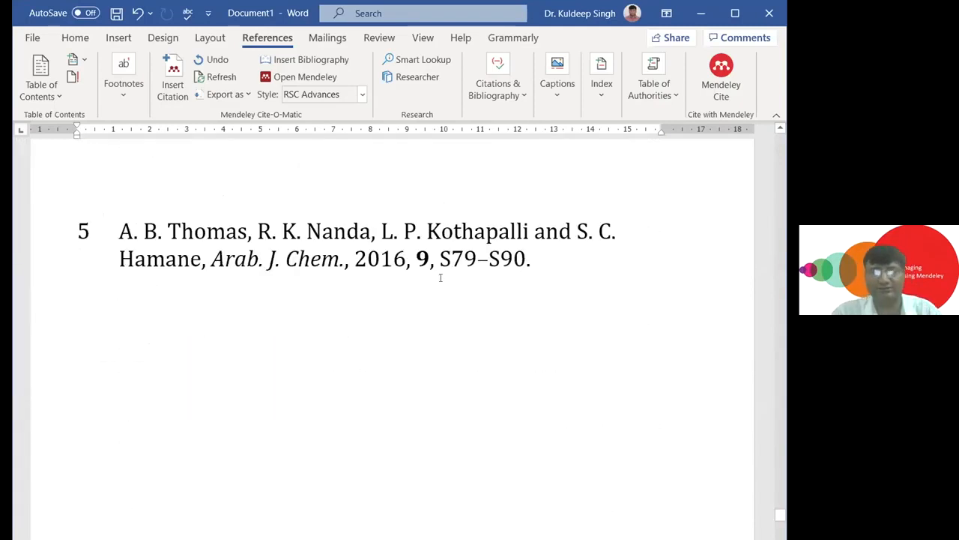
{"action": "scroll", "coordinate": [441, 276], "scroll_direction": "up", "scroll_amount": 2}
{"action": "scroll", "coordinate": [440, 277], "scroll_direction": "up", "scroll_amount": 10}
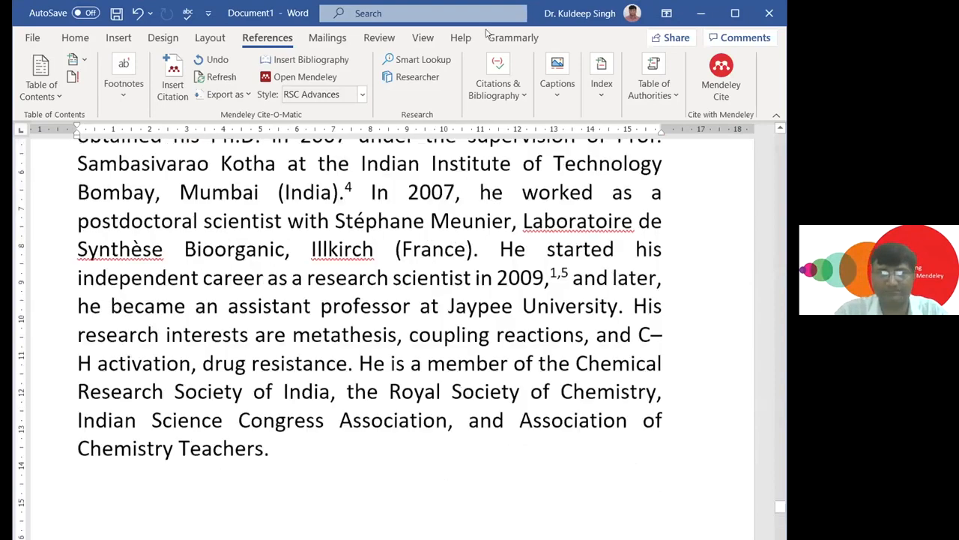
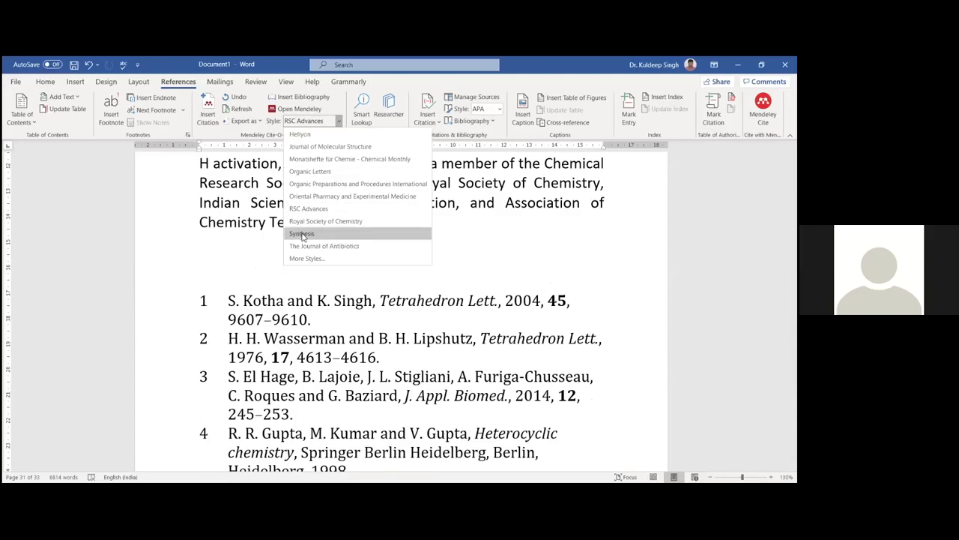
- Change the document's Mendeley citation style to Synthesis and check the in-text citations and bibliography
{"action": "left_click", "coordinate": [303, 233]}
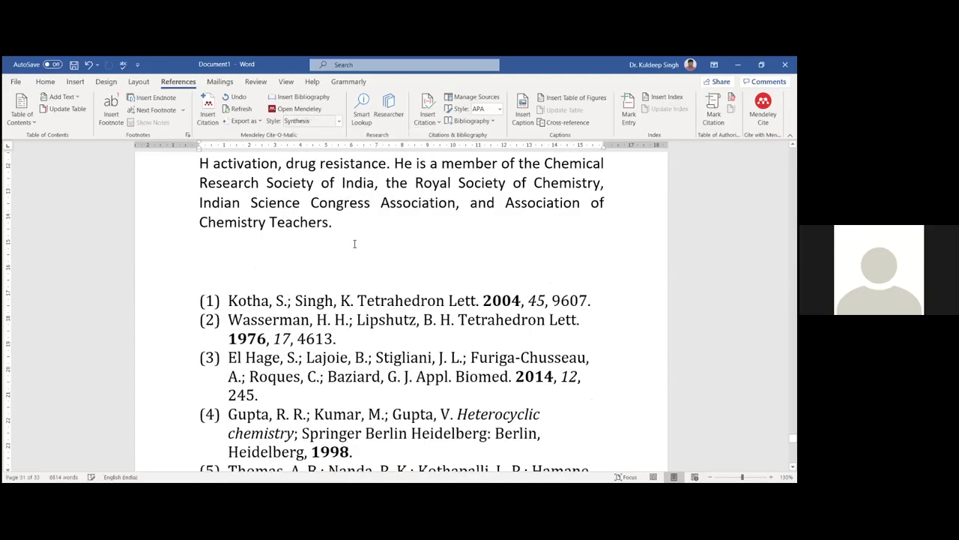
{"action": "scroll", "coordinate": [355, 244], "scroll_direction": "up", "scroll_amount": 6}
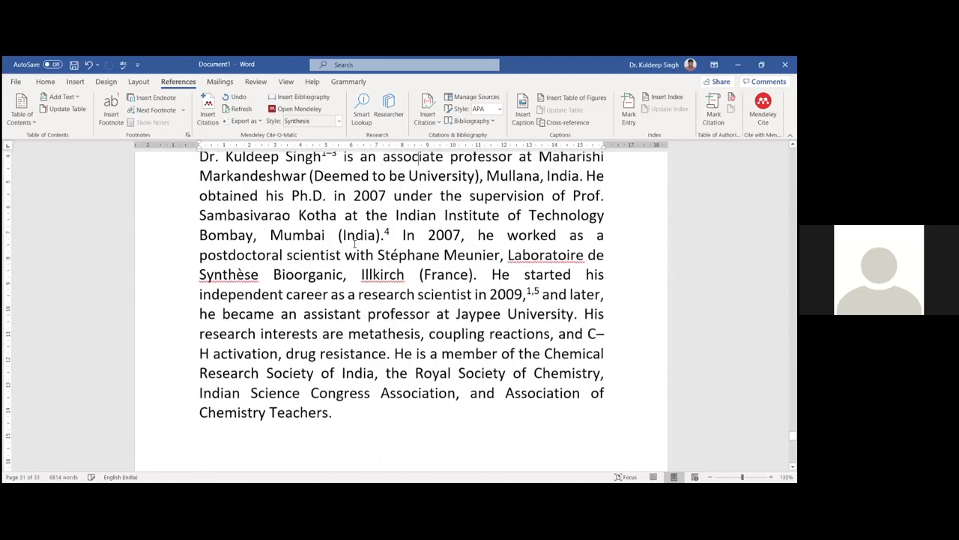
{"action": "scroll", "coordinate": [355, 243], "scroll_direction": "down", "scroll_amount": 3}
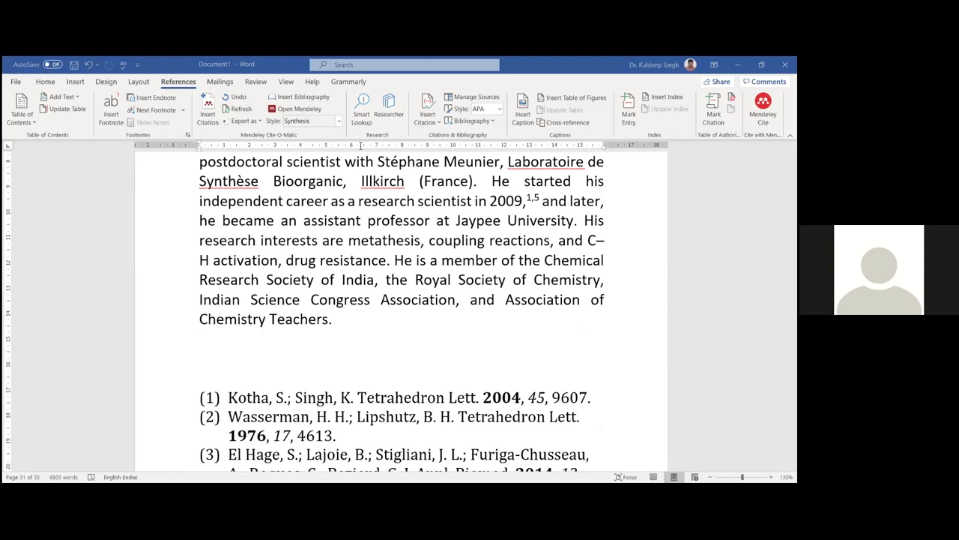
- Switch to Mendeley Desktop, return to My Library and open the Citation Styles manager for more styles
{"action": "key", "text": "alt+Tab"}
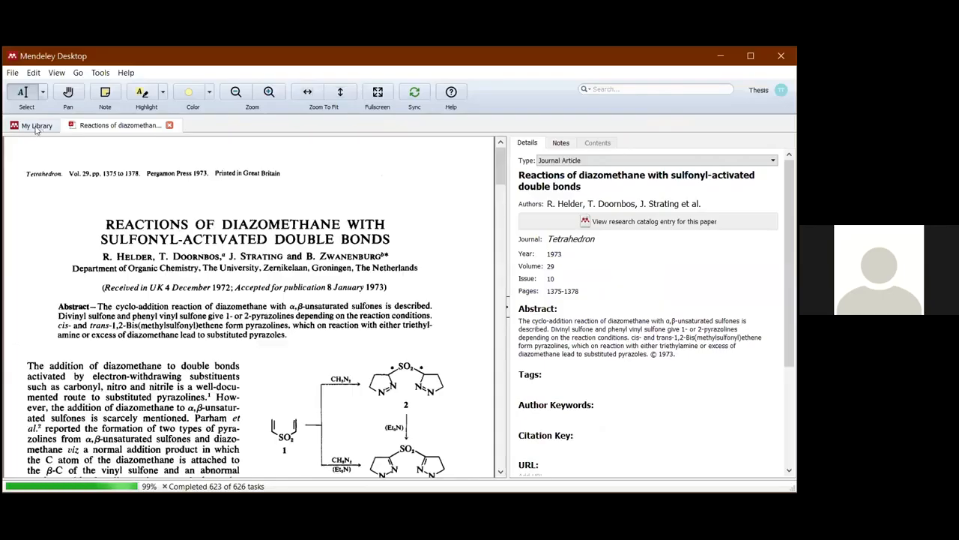
{"action": "left_click", "coordinate": [35, 128]}
{"action": "left_click", "coordinate": [80, 73]}
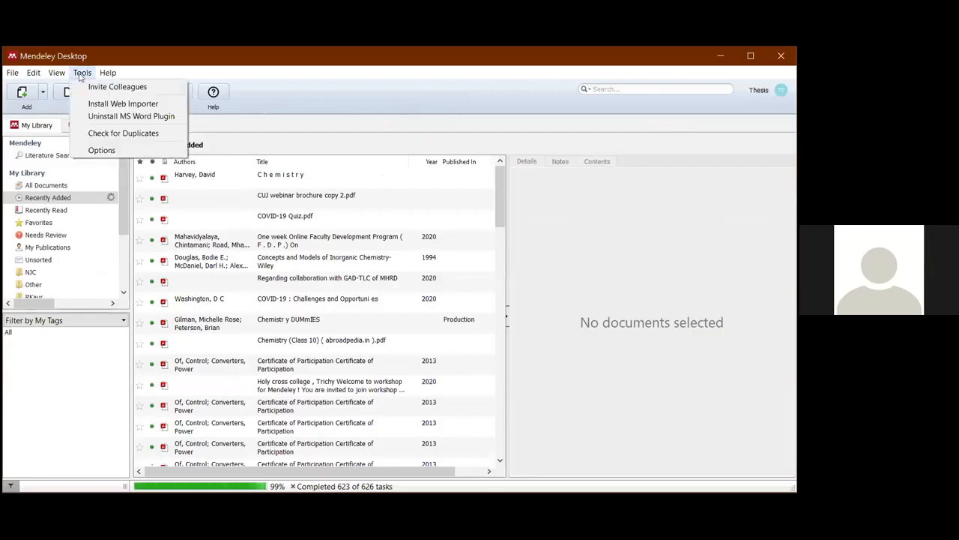
{"action": "mouse_move", "coordinate": [60, 73]}
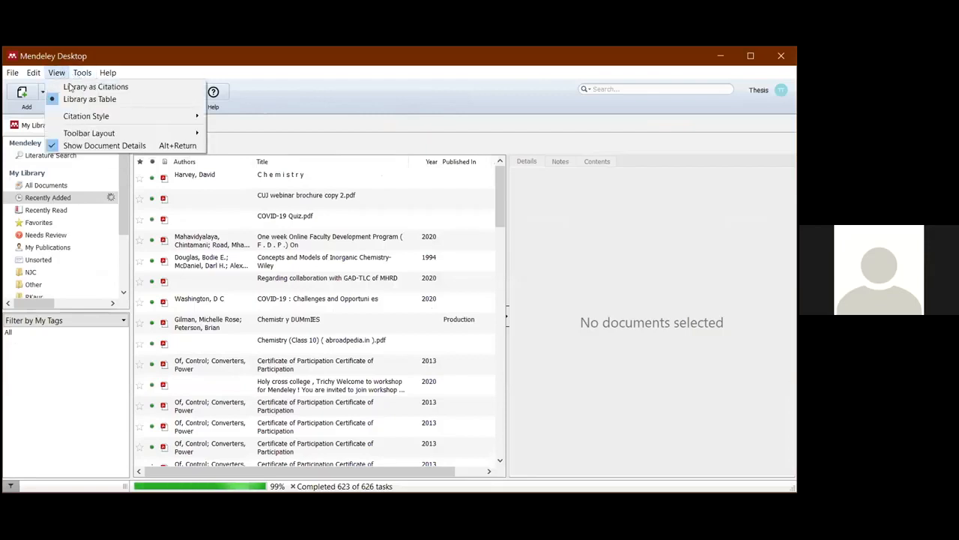
{"action": "mouse_move", "coordinate": [182, 116]}
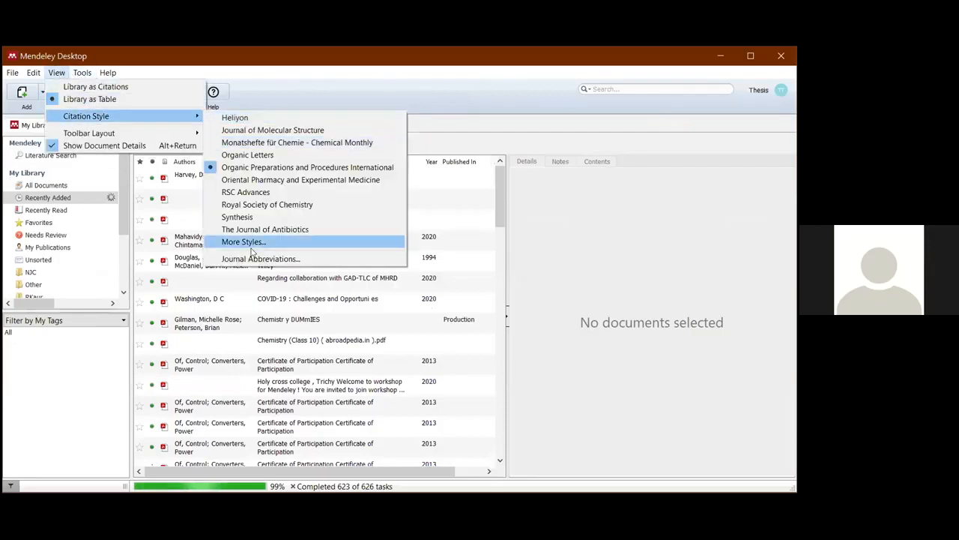
{"action": "left_click", "coordinate": [257, 242]}
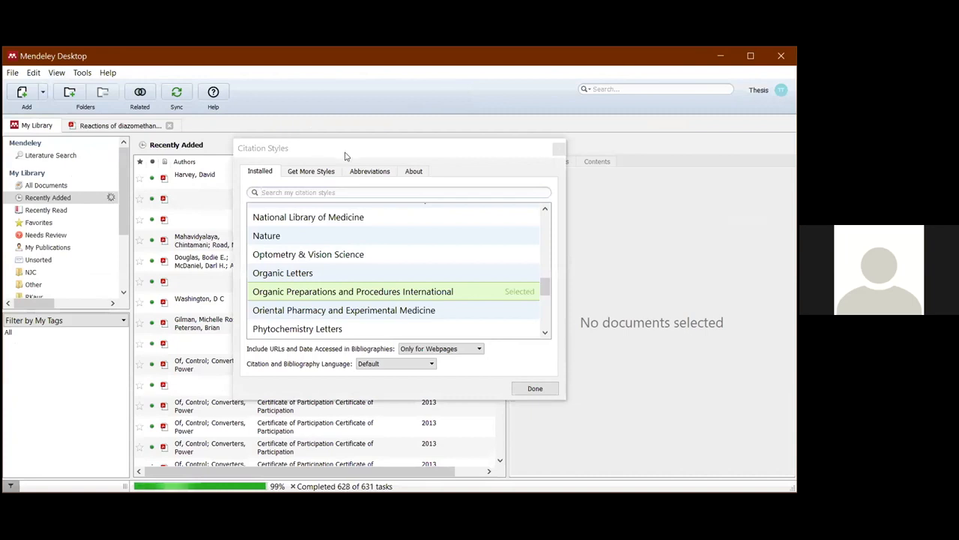
- Search the downloadable citation styles for "Tetra" and look through the results
{"action": "left_click", "coordinate": [303, 175]}
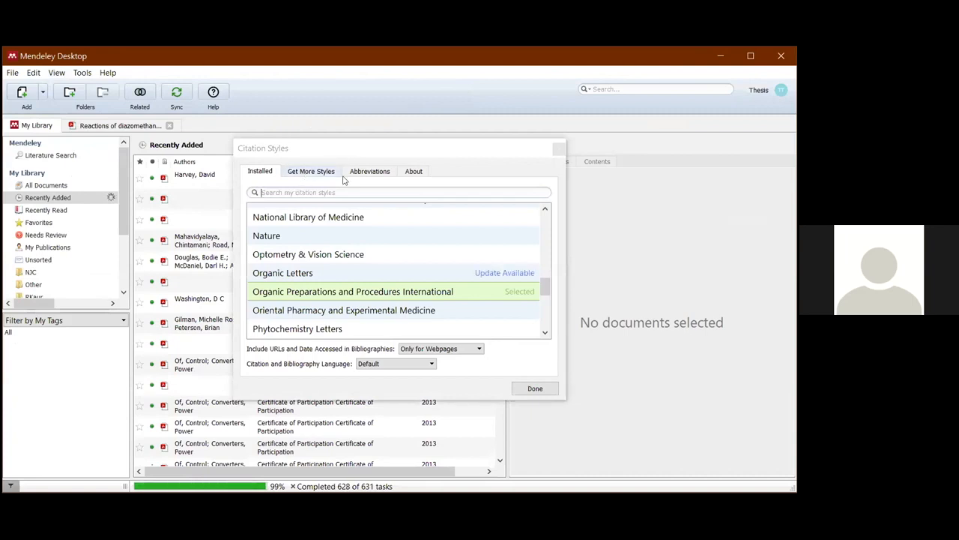
{"action": "left_click", "coordinate": [313, 362]}
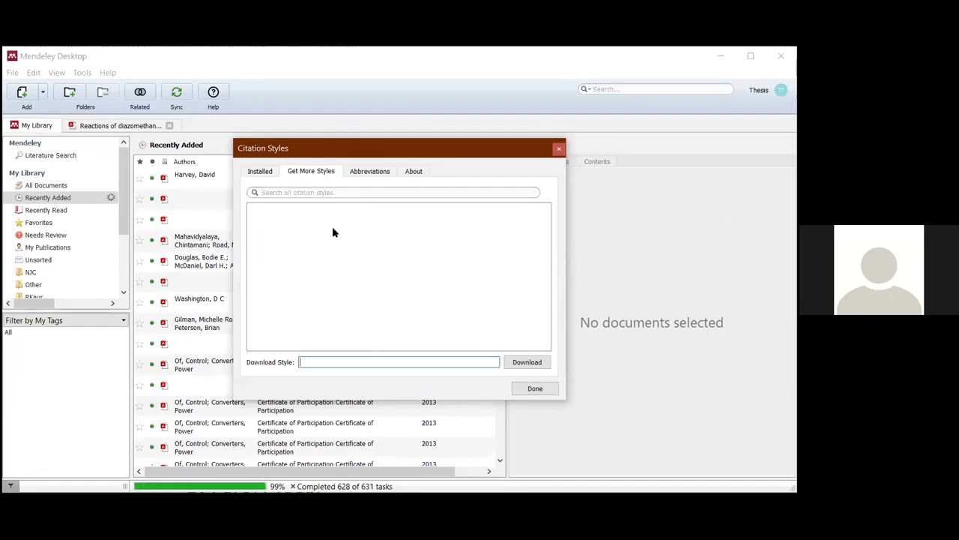
{"action": "left_click", "coordinate": [318, 193]}
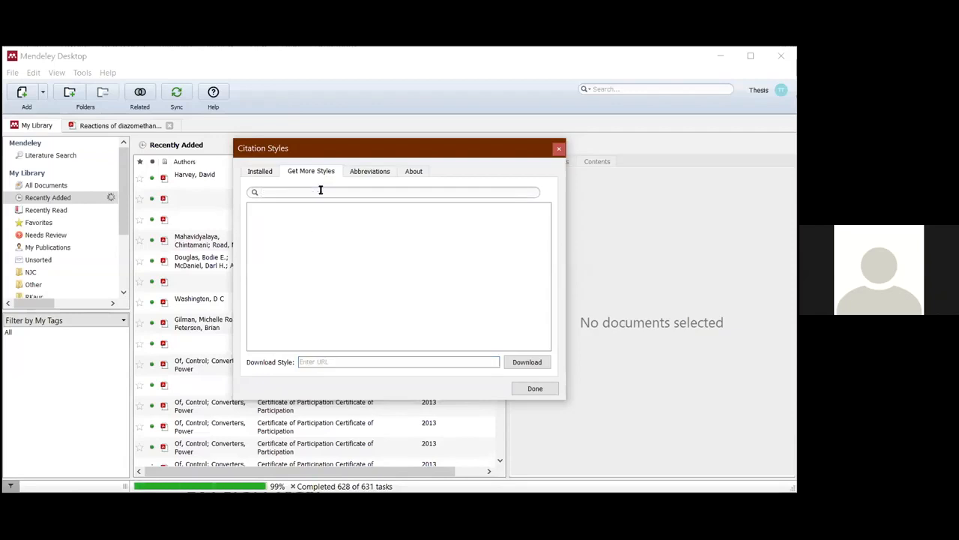
{"action": "type", "text": "Tetra"}
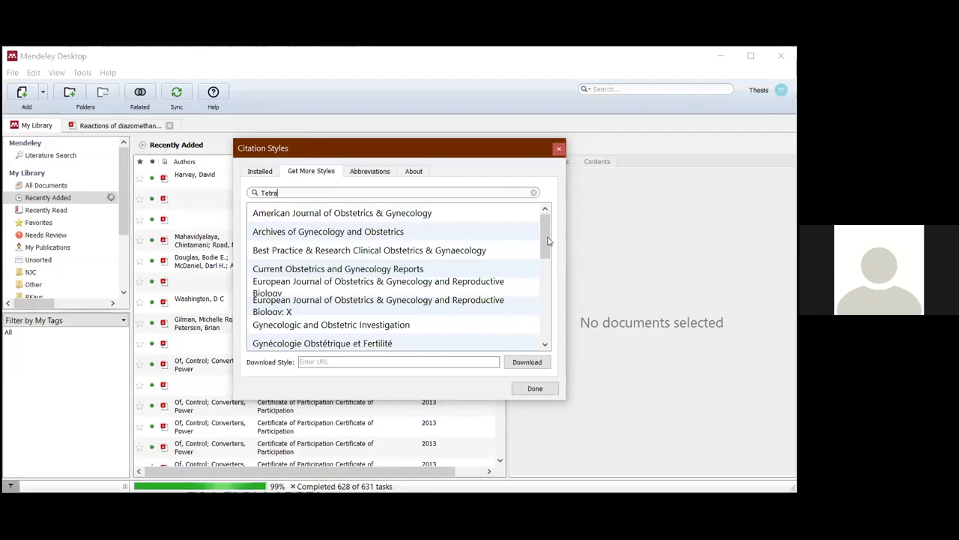
{"action": "scroll", "coordinate": [543, 255], "scroll_direction": "down", "scroll_amount": 10}
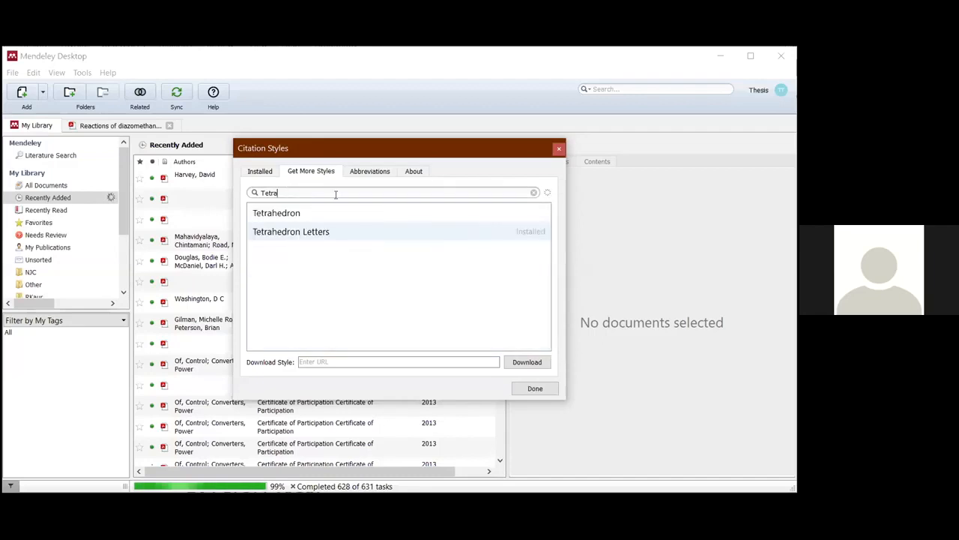
- Search the downloadable citation styles for "ACS", look through the results and close the Citation Styles dialog
{"action": "left_click_drag", "start_coordinate": [304, 192], "coordinate": [248, 194]}
{"action": "type", "text": "ACS"}
{"action": "mouse_move", "coordinate": [543, 236]}
{"action": "left_mouse_down"}
{"action": "mouse_move", "coordinate": [514, 313]}
{"action": "mouse_move", "coordinate": [541, 346]}
{"action": "mouse_move", "coordinate": [547, 241]}
{"action": "left_mouse_up"}
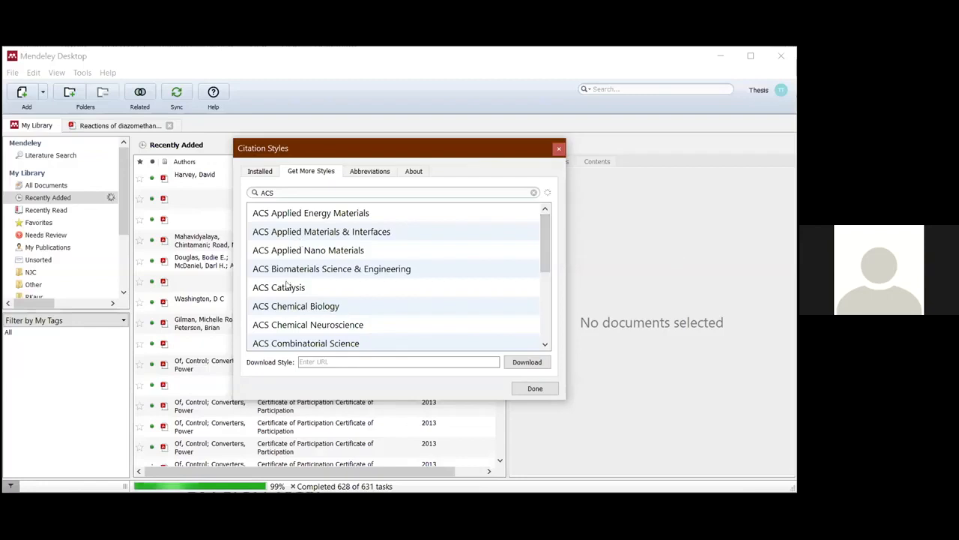
{"action": "left_click", "coordinate": [561, 152]}
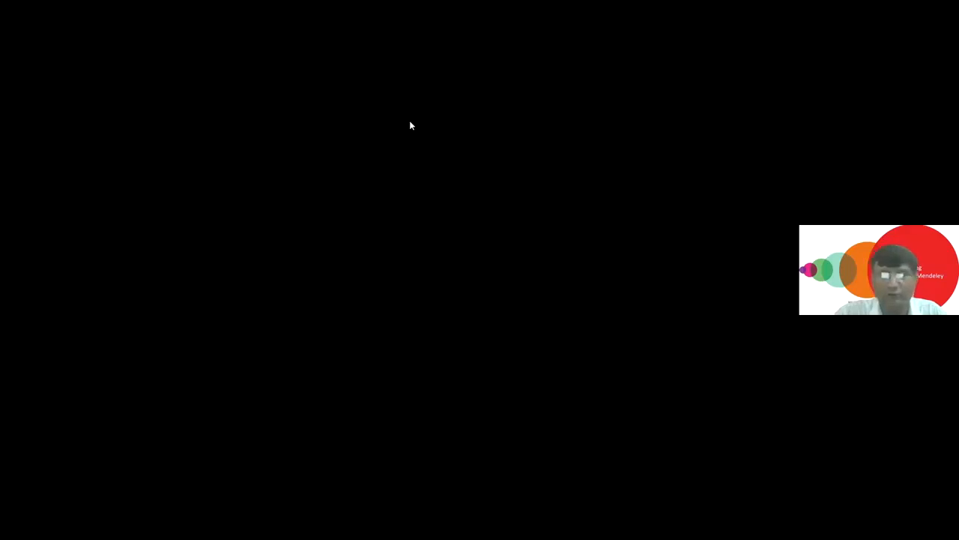
- Open a blank manual entry for a journal article and examine its fields down to Catalog IDs and Files
{"action": "left_click", "coordinate": [43, 93]}
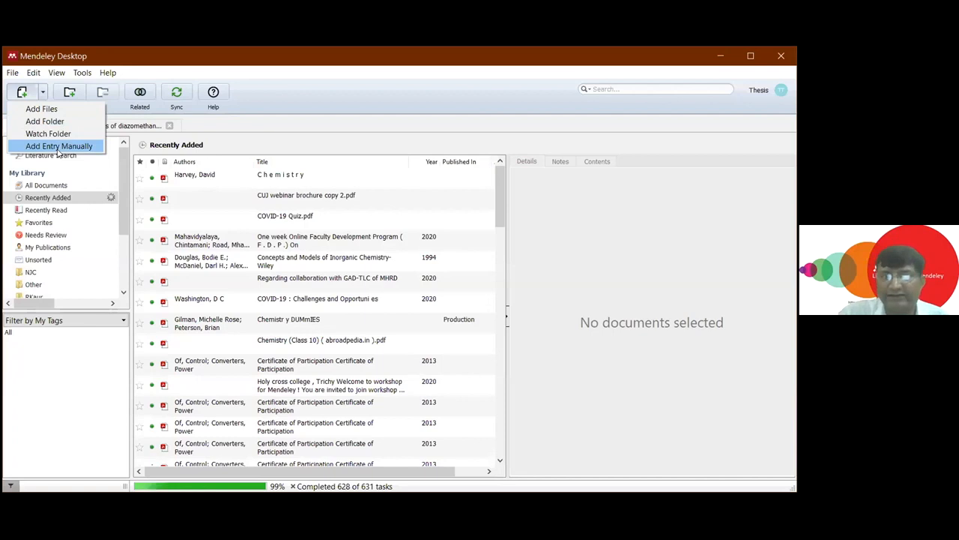
{"action": "left_click", "coordinate": [58, 146]}
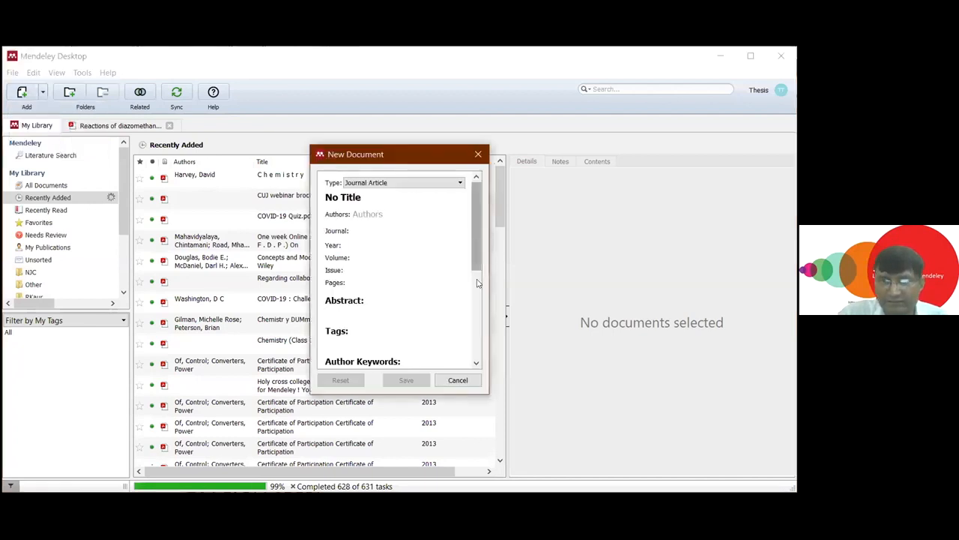
{"action": "scroll", "coordinate": [457, 358], "scroll_direction": "down", "scroll_amount": 5}
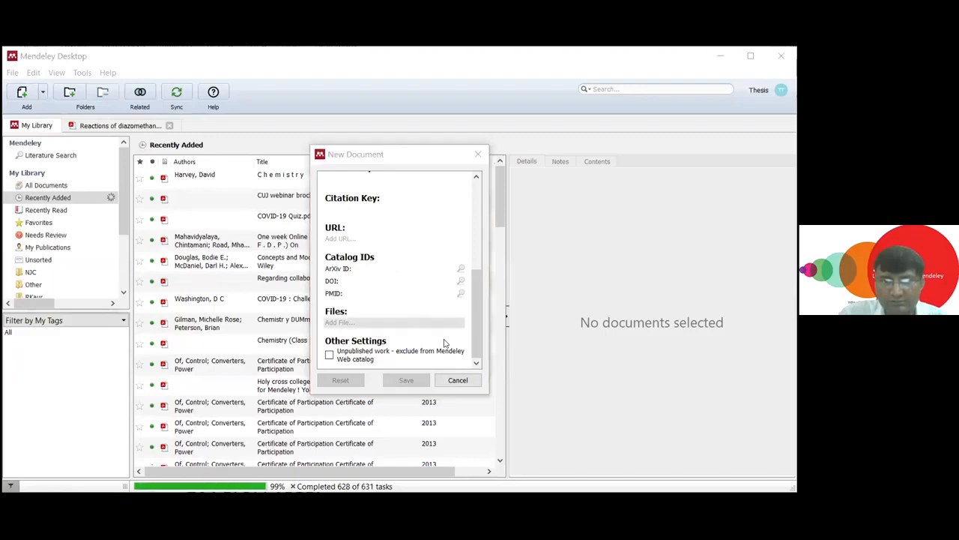
{"action": "left_click_drag", "start_coordinate": [474, 276], "coordinate": [478, 315]}
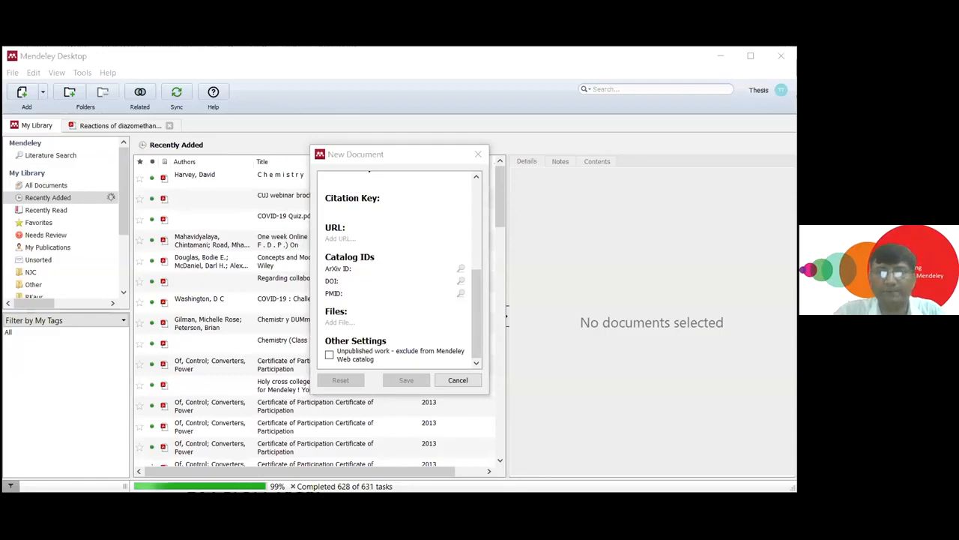
- Paste a DOI into the new entry, look up the article, review its filled-in details and close the form without saving
{"action": "left_click", "coordinate": [230, 190]}
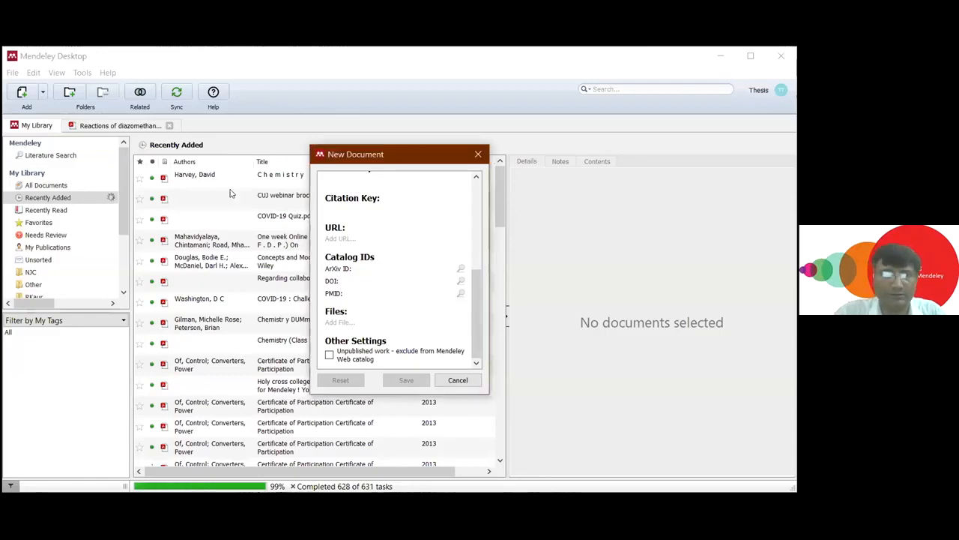
{"action": "left_click_drag", "start_coordinate": [396, 155], "coordinate": [410, 156]}
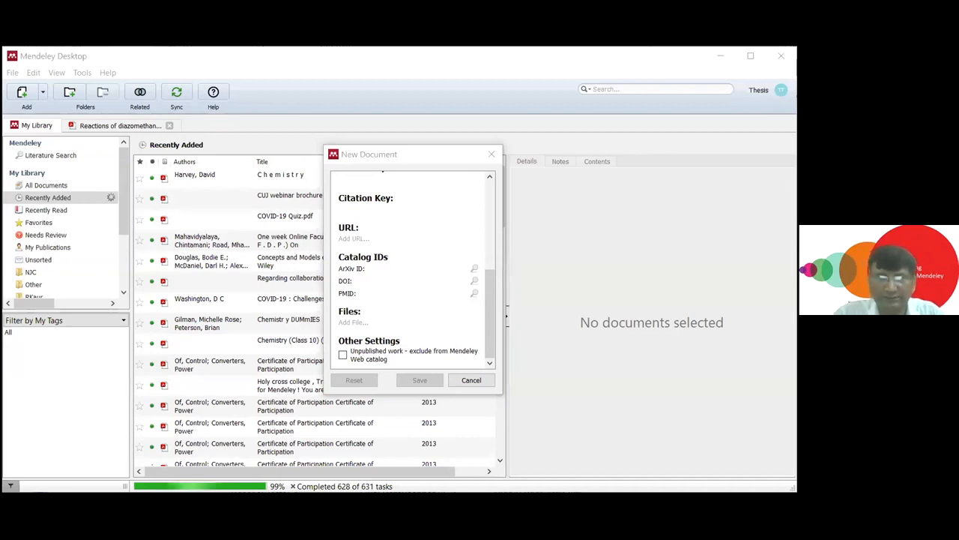
{"action": "left_click", "coordinate": [469, 307]}
{"action": "type", "text": "10.1016/j.therap.2020.05.009"}
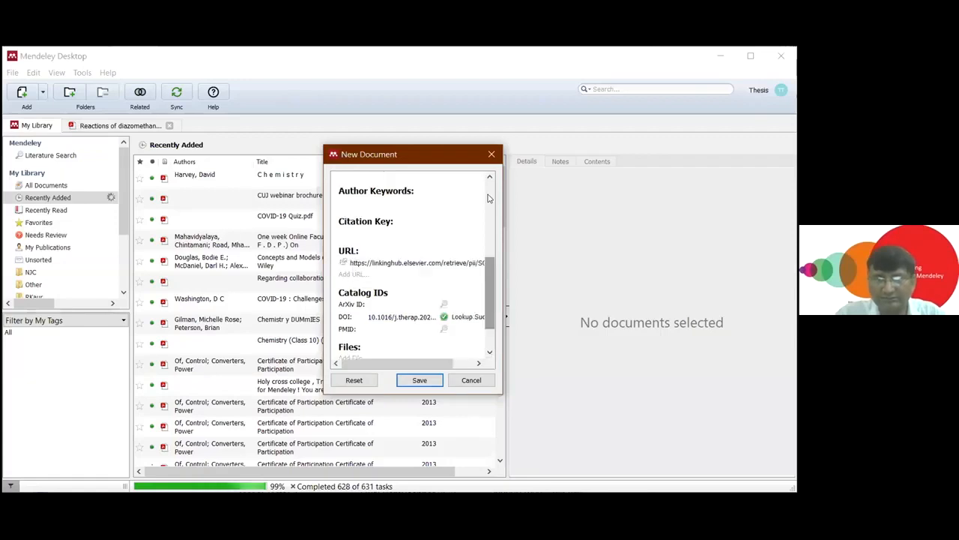
{"action": "left_click_drag", "start_coordinate": [486, 266], "coordinate": [490, 226]}
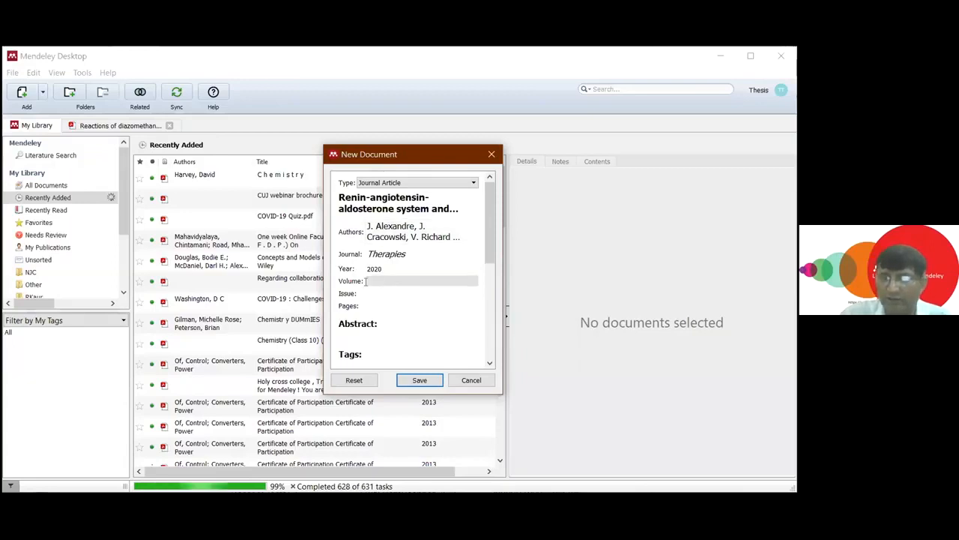
{"action": "scroll", "coordinate": [490, 248], "scroll_direction": "down", "scroll_amount": 1}
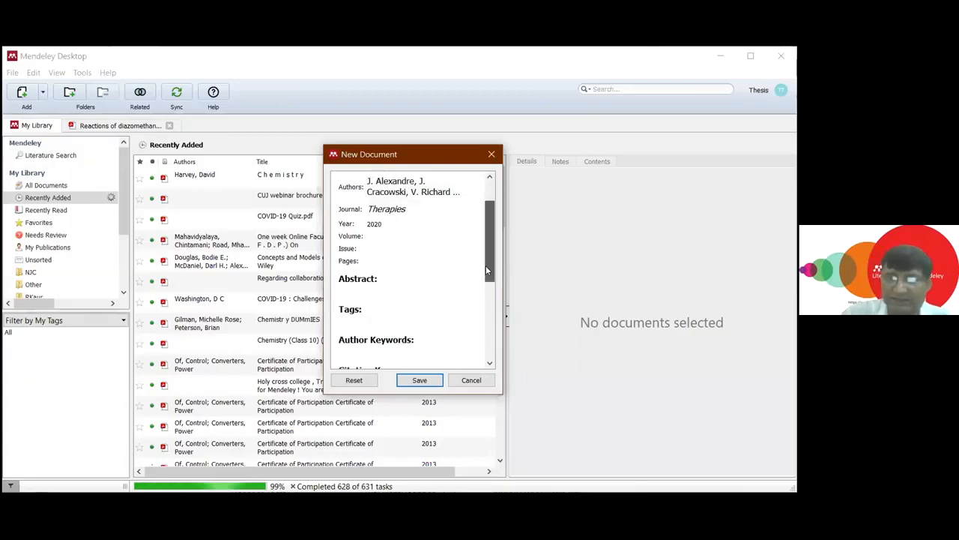
{"action": "scroll", "coordinate": [484, 201], "scroll_direction": "up", "scroll_amount": 2}
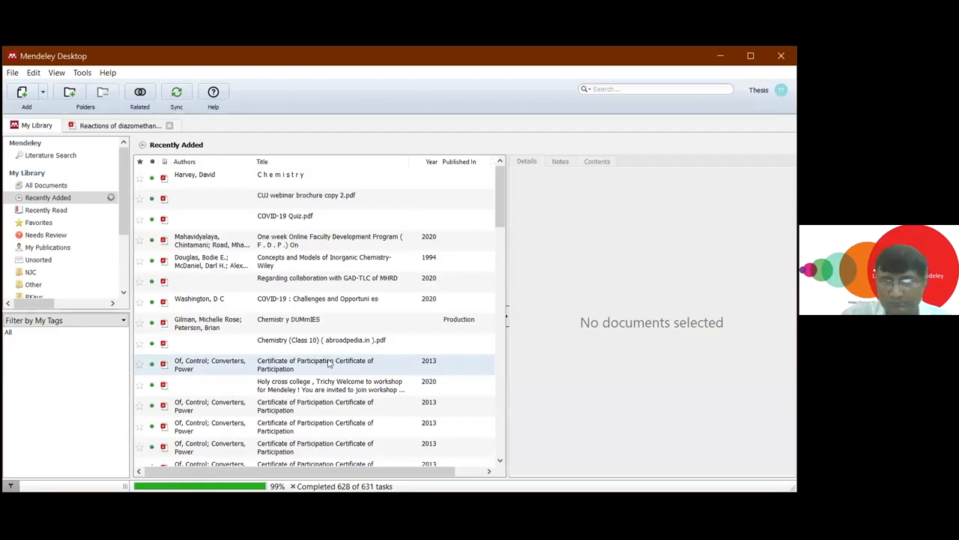
- Find "β-Lactam antibiotics: Geometrical requirements for antibacterial activities" in All Documents and copy the DOI from its details
{"action": "scroll", "coordinate": [312, 386], "scroll_direction": "down", "scroll_amount": 5}
{"action": "left_click", "coordinate": [316, 384]}
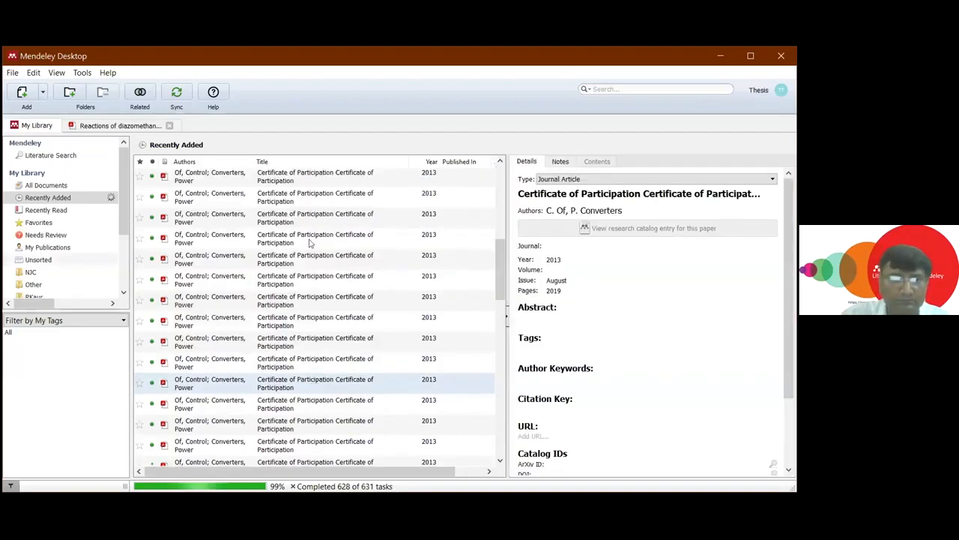
{"action": "scroll", "coordinate": [329, 228], "scroll_direction": "up", "scroll_amount": 5}
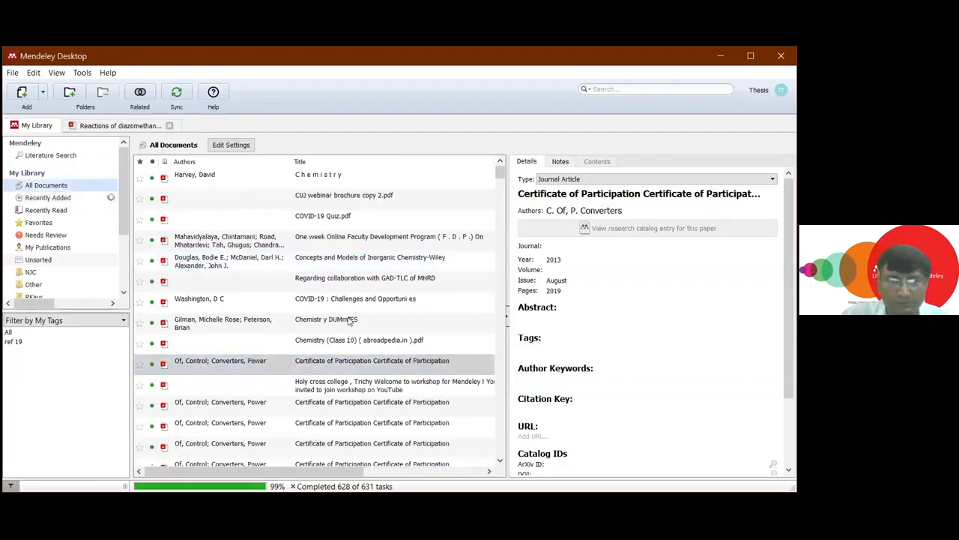
{"action": "scroll", "coordinate": [349, 321], "scroll_direction": "down", "scroll_amount": 3}
{"action": "scroll", "coordinate": [348, 322], "scroll_direction": "down", "scroll_amount": 5}
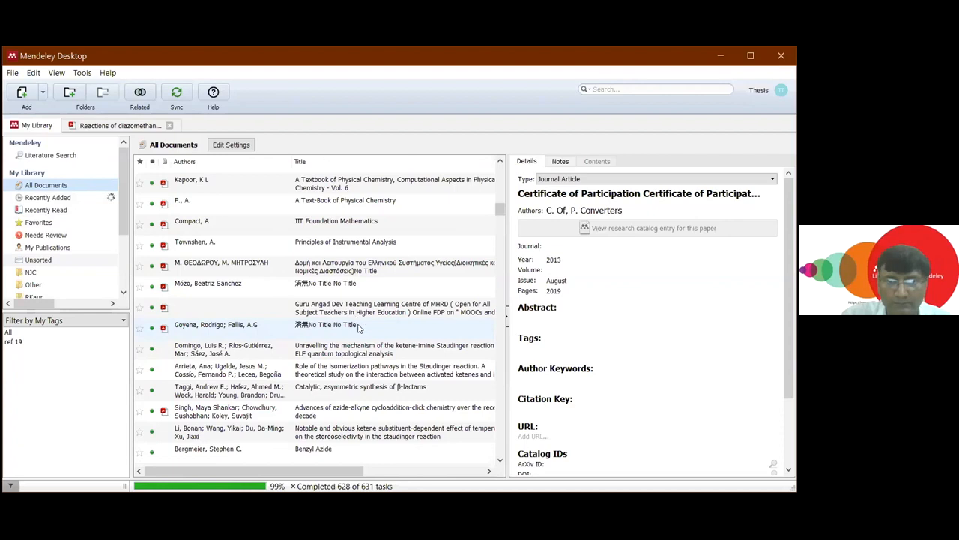
{"action": "scroll", "coordinate": [359, 327], "scroll_direction": "down", "scroll_amount": 5}
{"action": "left_click", "coordinate": [359, 324]}
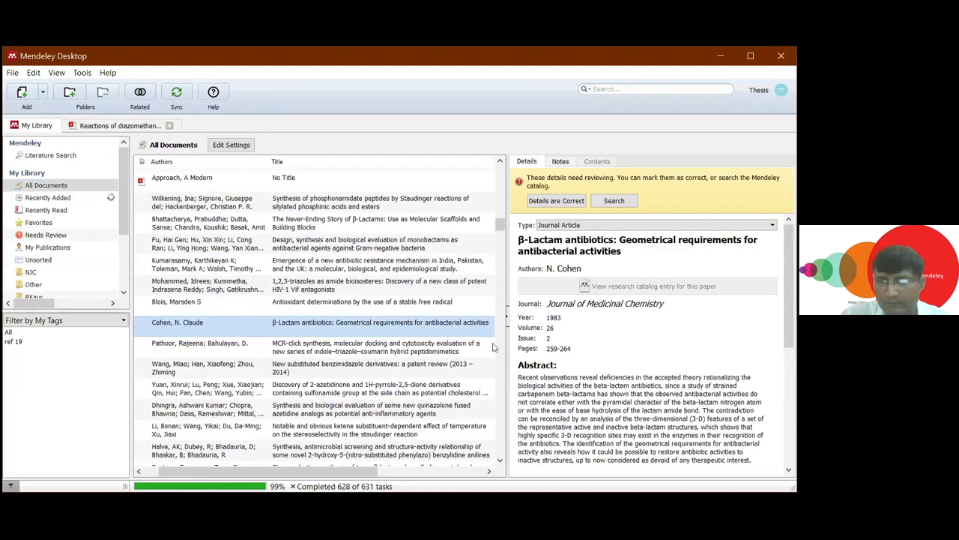
{"action": "scroll", "coordinate": [780, 350], "scroll_direction": "down", "scroll_amount": 3}
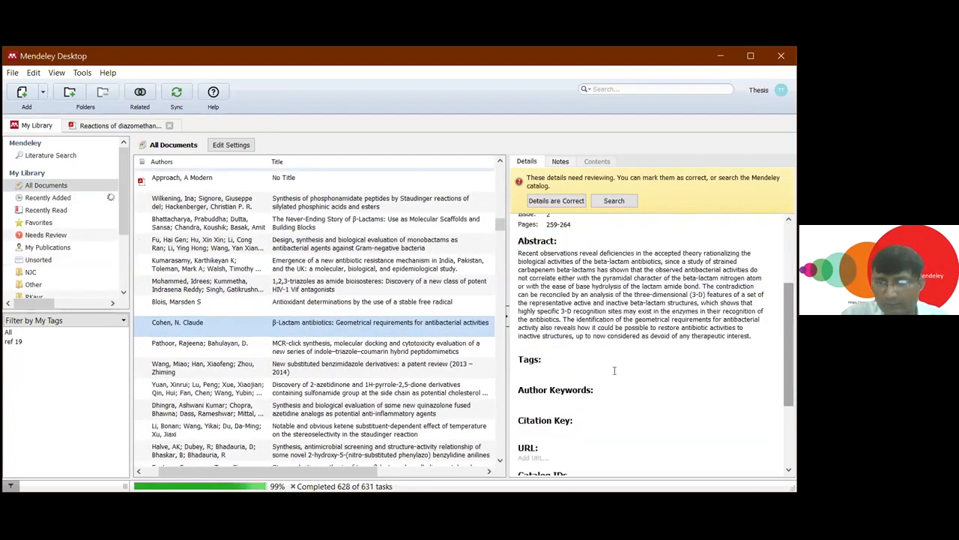
{"action": "scroll", "coordinate": [613, 371], "scroll_direction": "down", "scroll_amount": 3}
{"action": "left_click_drag", "start_coordinate": [615, 373], "coordinate": [547, 372]}
{"action": "key", "text": "ctrl+c"}
{"action": "right_click", "coordinate": [568, 377]}
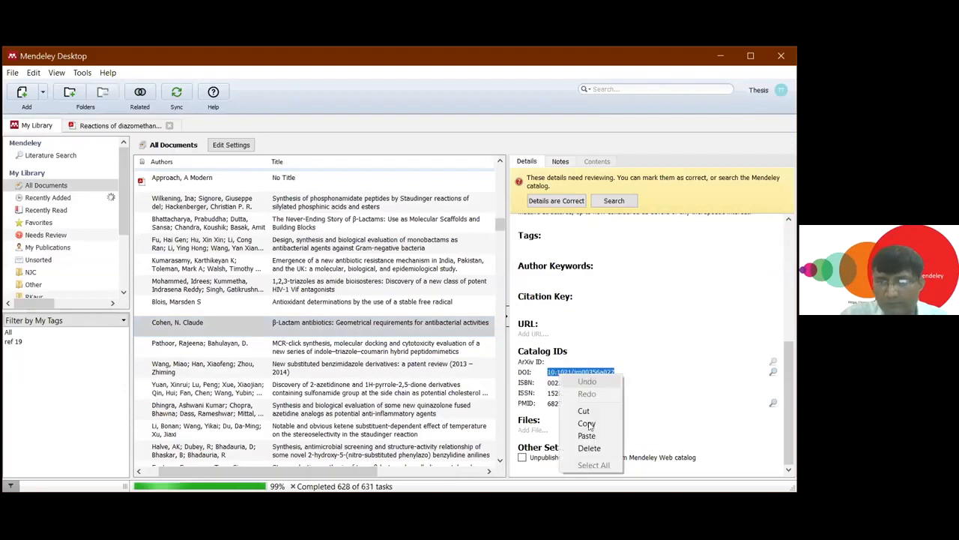
- Start another manual entry, paste the DOI 10.1021/jm00356a027 and look up its details
{"action": "left_click", "coordinate": [42, 95]}
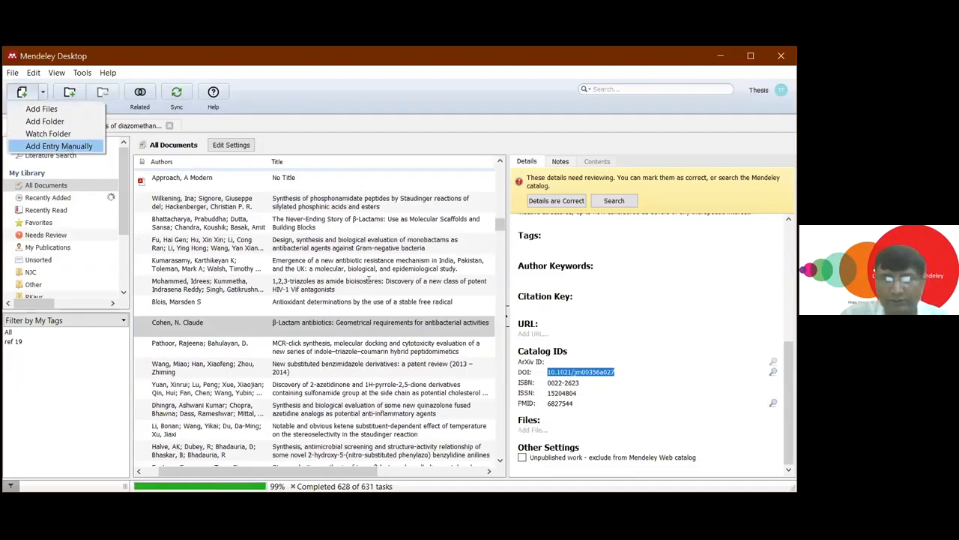
{"action": "key", "text": "Return"}
{"action": "right_click", "coordinate": [371, 282]}
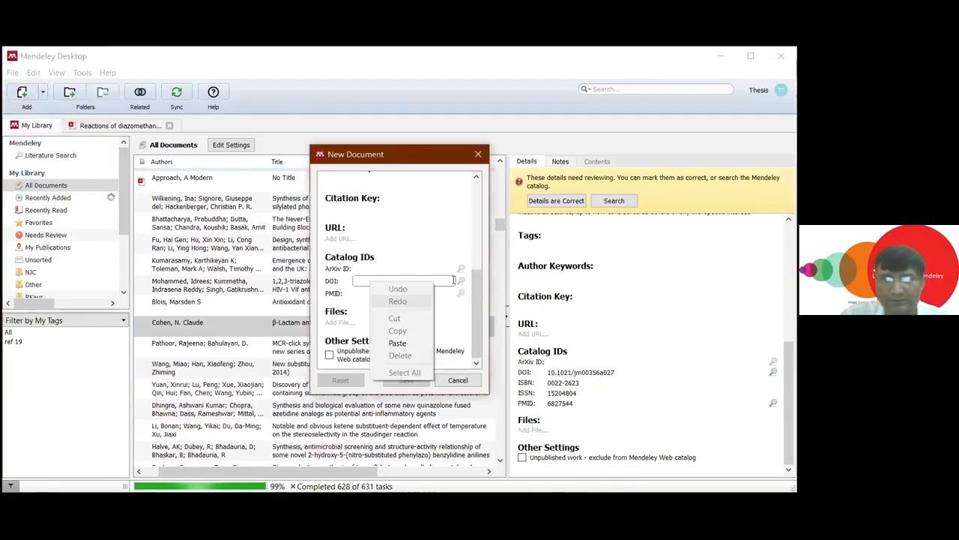
{"action": "left_click", "coordinate": [398, 343]}
{"action": "left_click", "coordinate": [460, 280]}
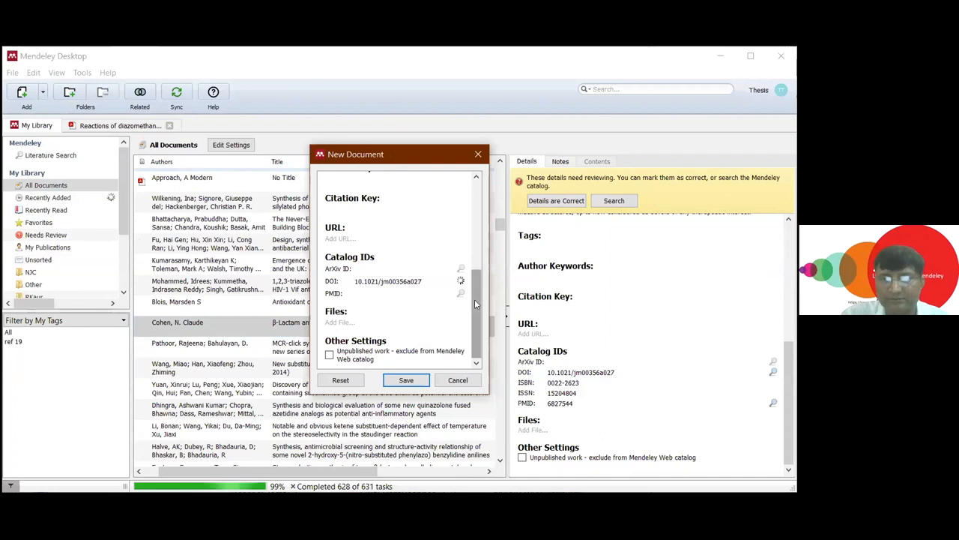